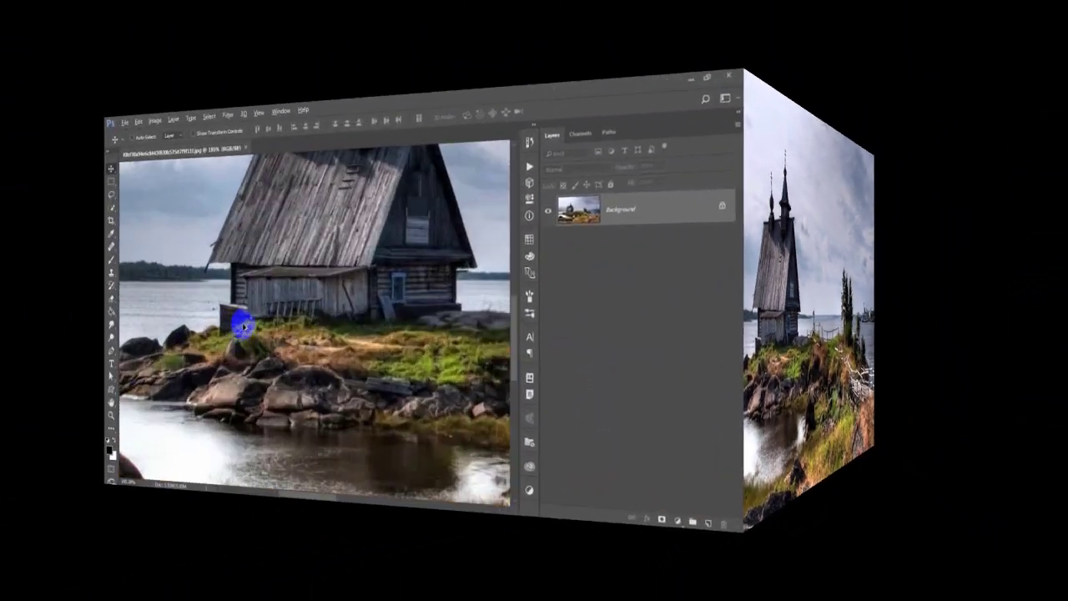
# Zoom and pan the view to bring the wooden church and rocky shore into view.
pyautogui.scroll(5, 566, 360)
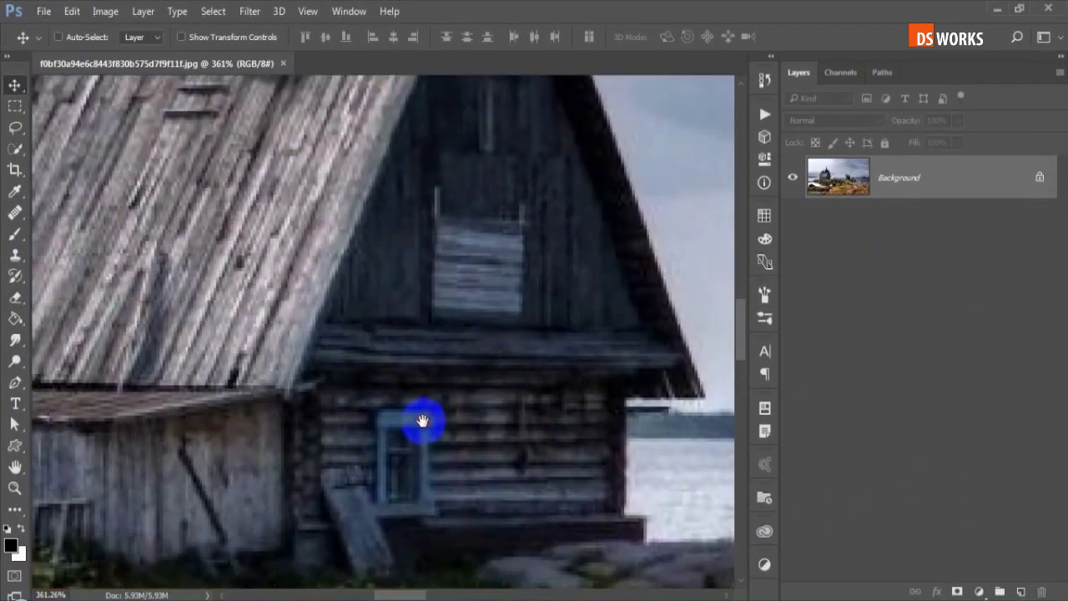
pyautogui.moveTo(423, 421)
pyautogui.mouseDown()
pyautogui.moveTo(365, 487)
pyautogui.moveTo(76, 412)
pyautogui.mouseUp()
pyautogui.scroll(-4, 375, 489)
pyautogui.scroll(-4, 379, 488)
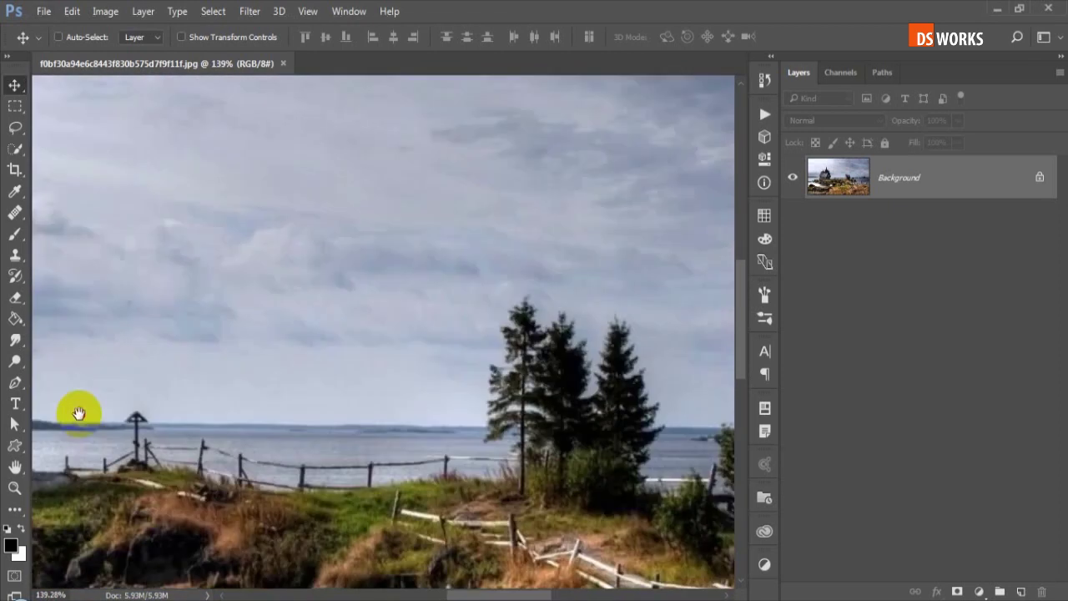
pyautogui.moveTo(312, 413)
pyautogui.mouseDown()
pyautogui.moveTo(5, 410)
pyautogui.moveTo(38, 368)
pyautogui.mouseUp()
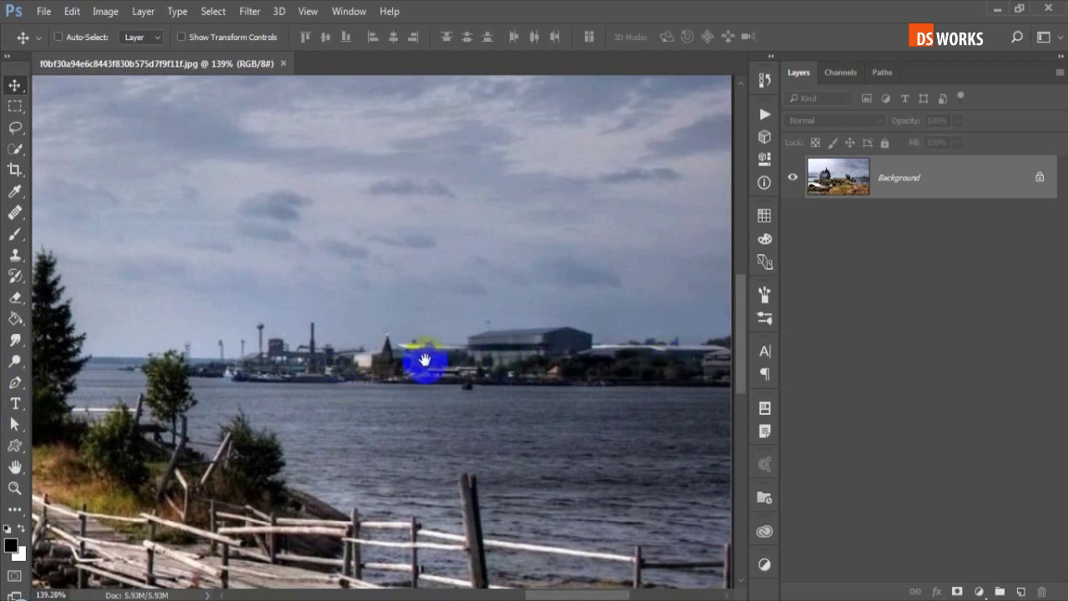
pyautogui.moveTo(286, 501)
pyautogui.mouseDown()
pyautogui.moveTo(503, 429)
pyautogui.moveTo(396, 408)
pyautogui.moveTo(329, 264)
pyautogui.mouseUp()
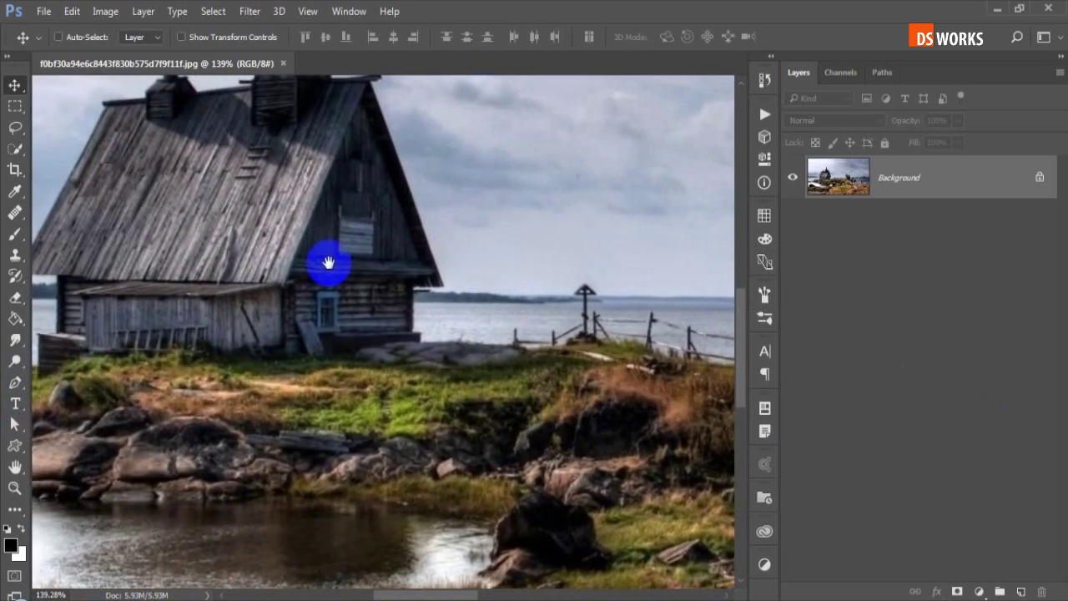
pyautogui.scroll(5, 302, 264)
# Outline the church window pane with the Polygonal Lasso and fill it white on new Layer 1.
pyautogui.click(15, 127)
pyautogui.rightClick(15, 127)
pyautogui.click(84, 143)
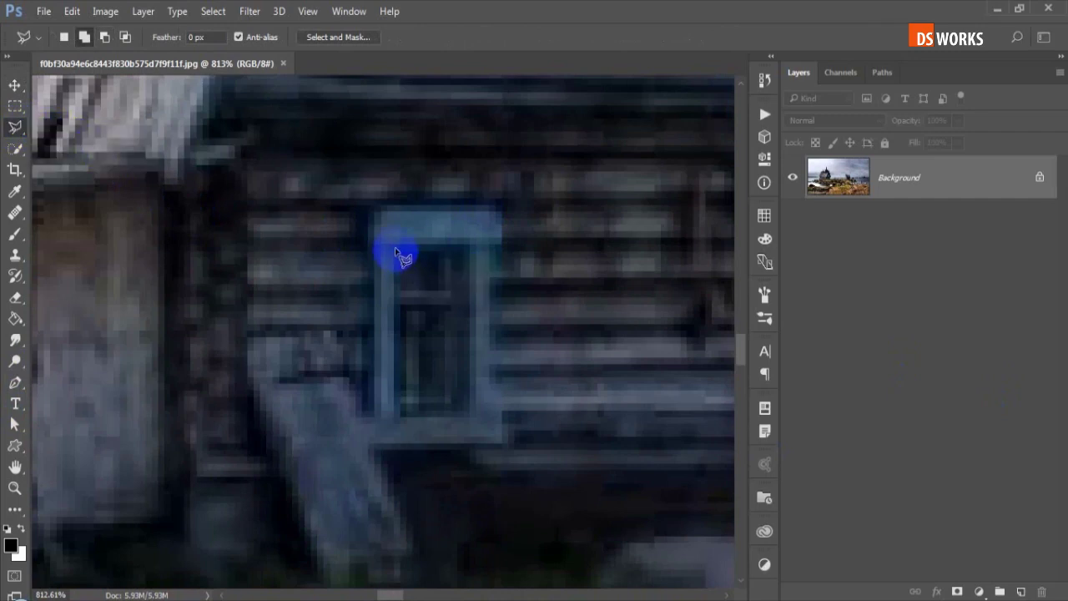
pyautogui.click(472, 248)
pyautogui.click(473, 411)
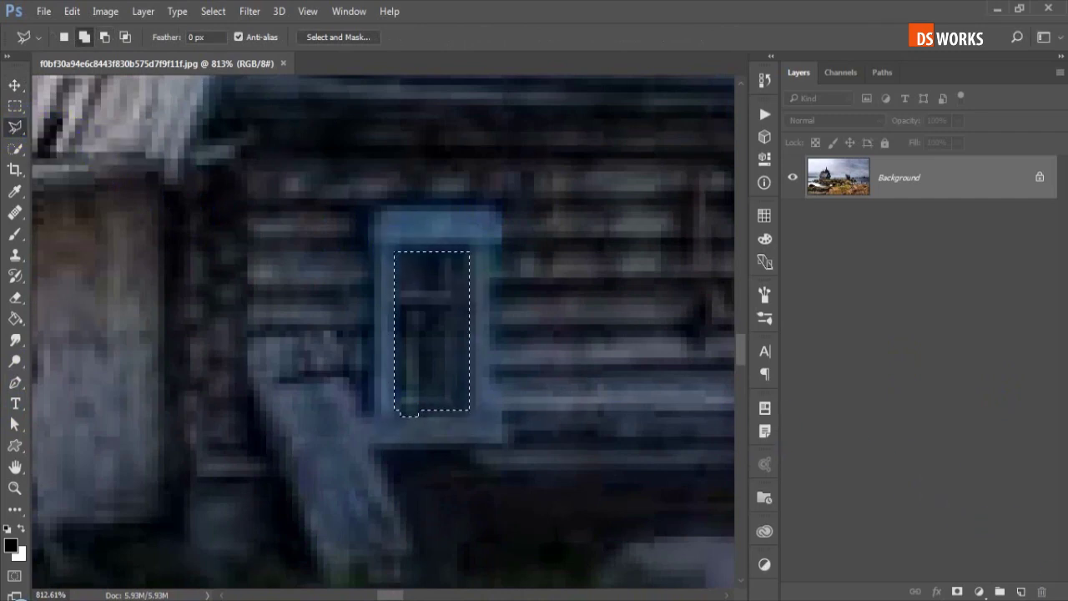
pyautogui.click(1021, 592)
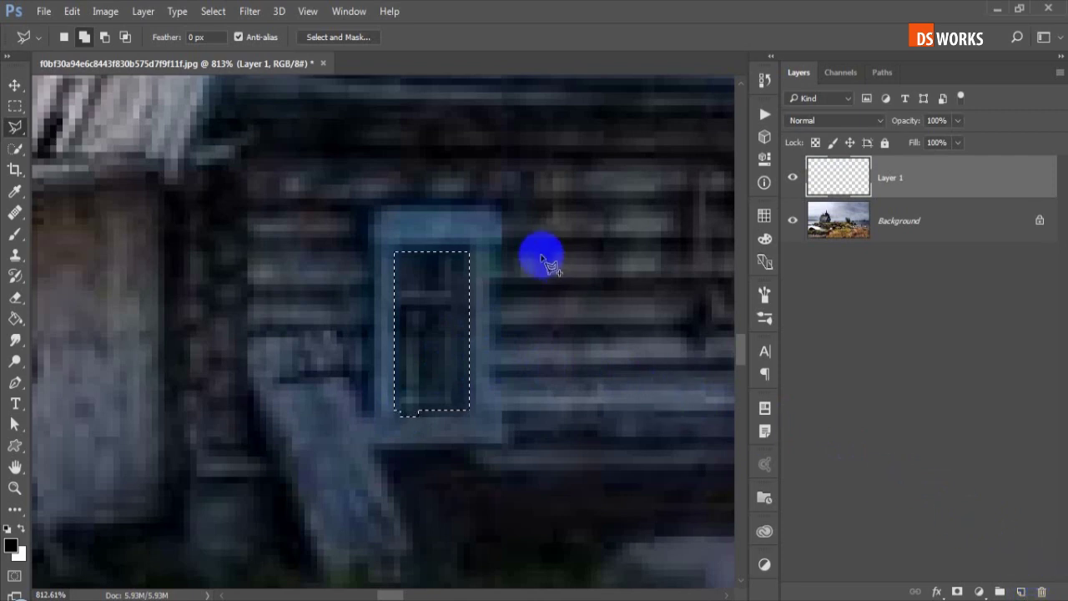
pyautogui.hotkey('ctrl', 'BackSpace')
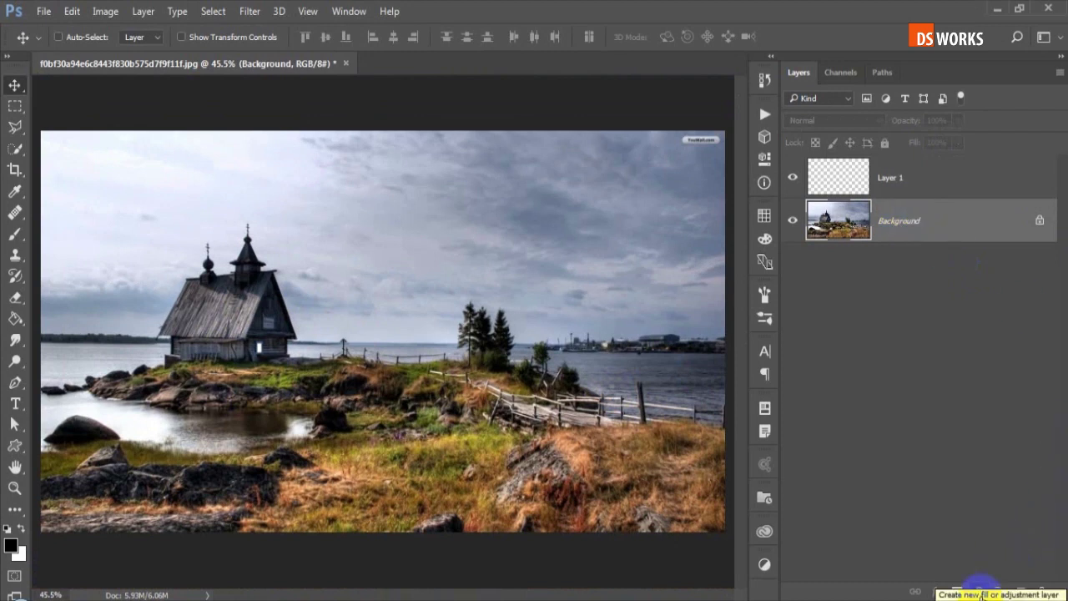
# Add a Levels 1 adjustment with output levels 8 to 32 to darken the scene to night.
pyautogui.click(982, 592)
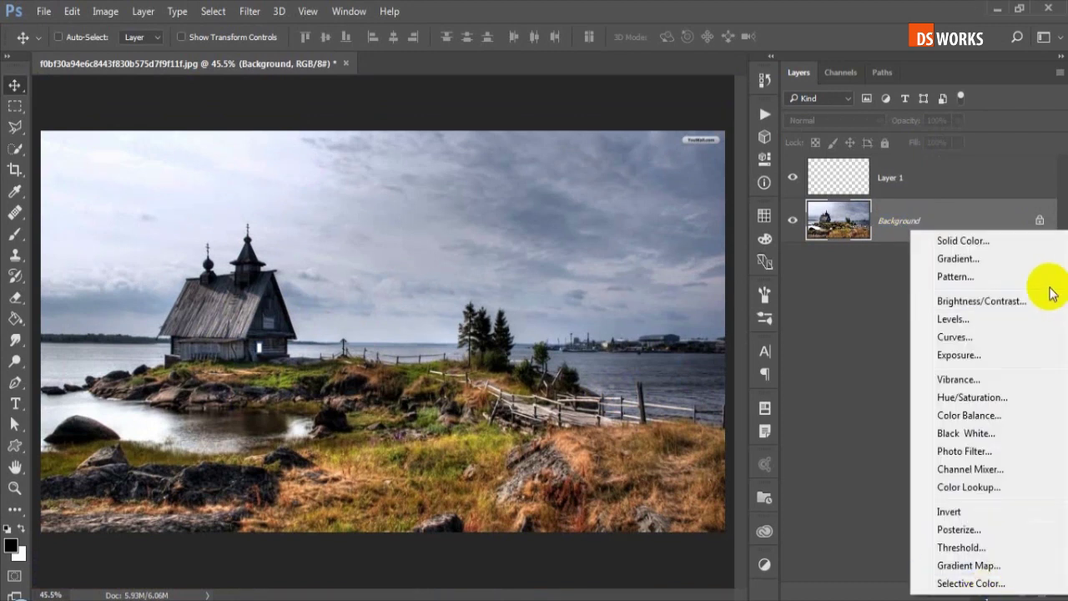
pyautogui.click(992, 321)
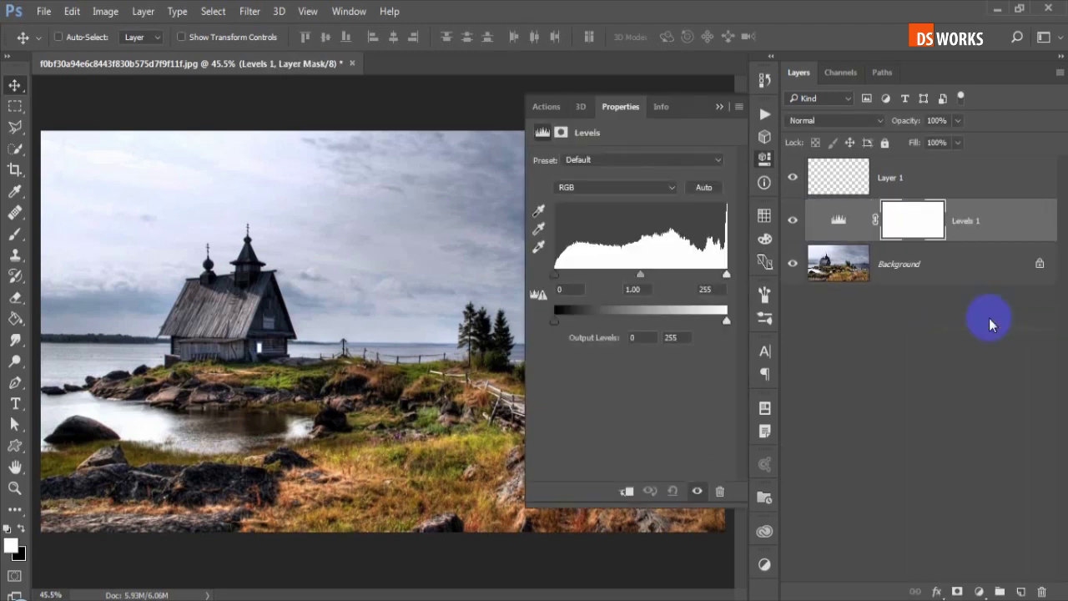
pyautogui.moveTo(726, 319); pyautogui.dragTo(578, 332)
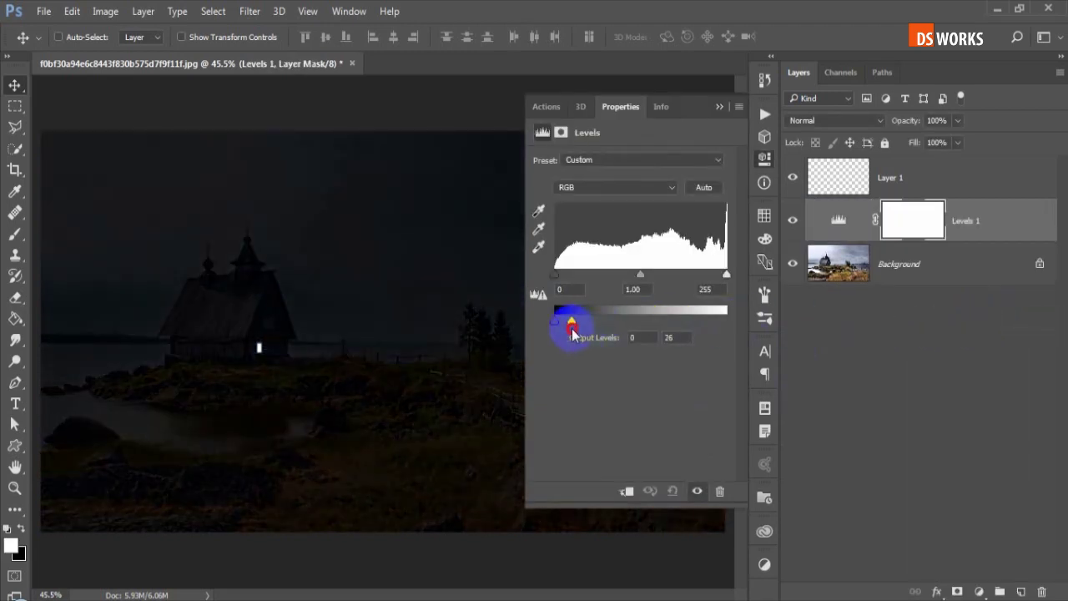
pyautogui.hotkey('ctrl', '+')
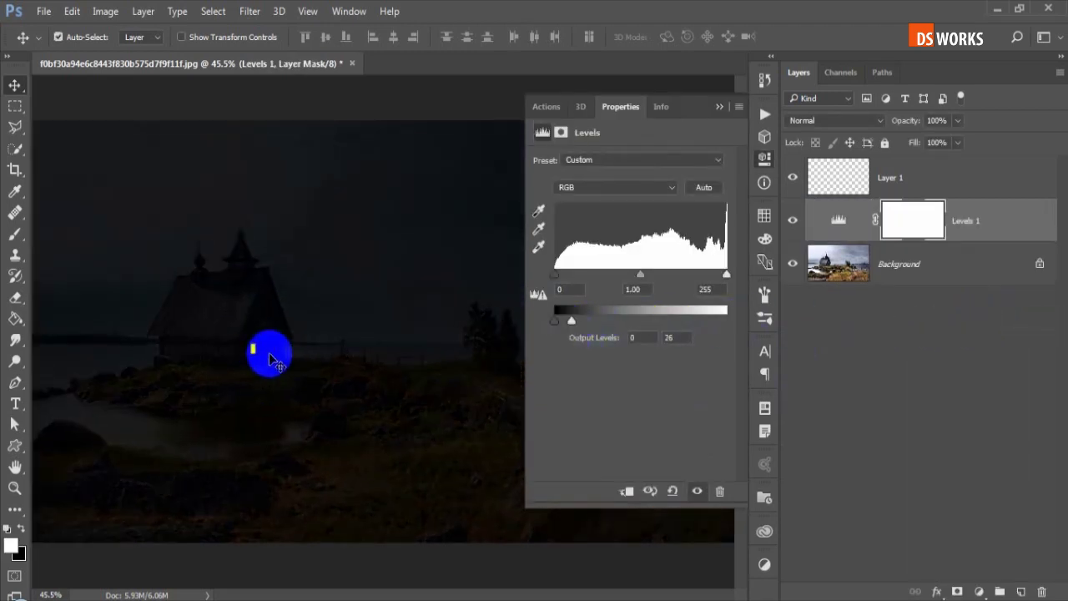
pyautogui.hotkey('ctrl', '+')
pyautogui.hotkey('ctrl', '+')
pyautogui.moveTo(262, 393); pyautogui.dragTo(348, 339)
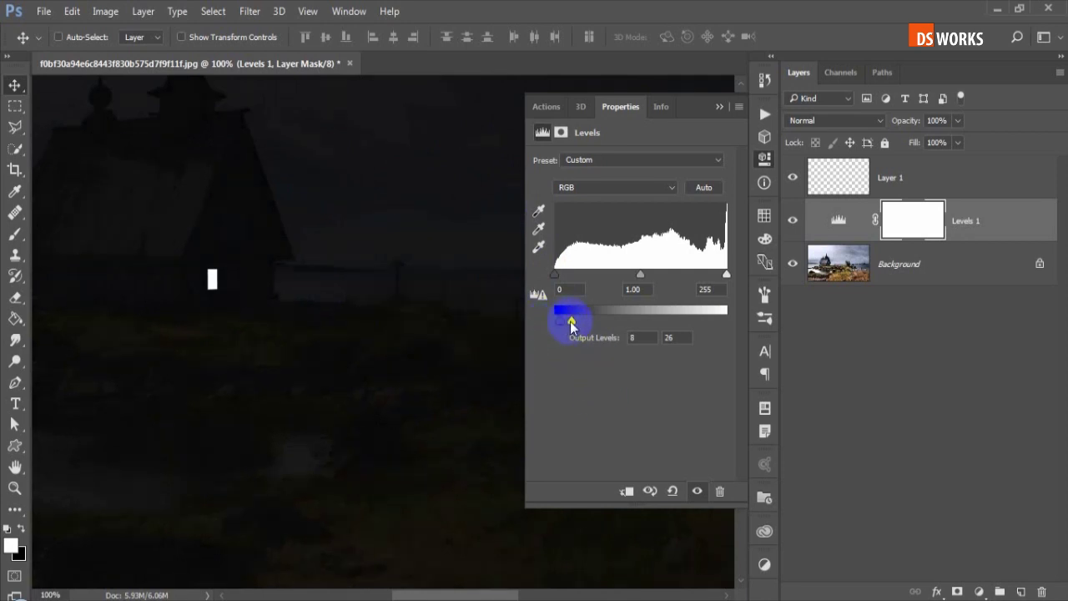
pyautogui.moveTo(576, 324); pyautogui.dragTo(577, 324)
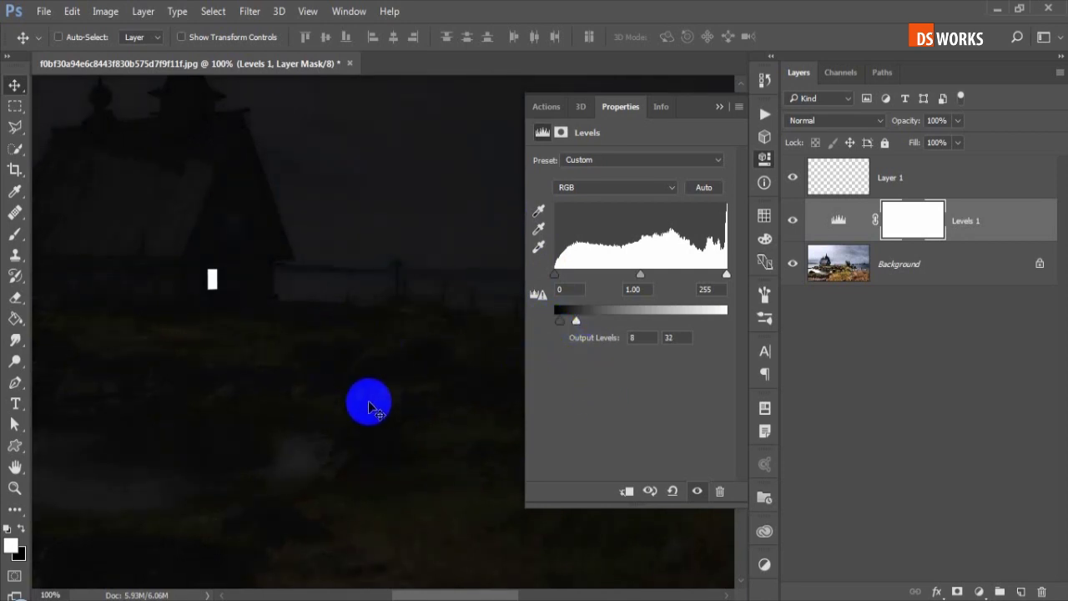
pyautogui.click(718, 106)
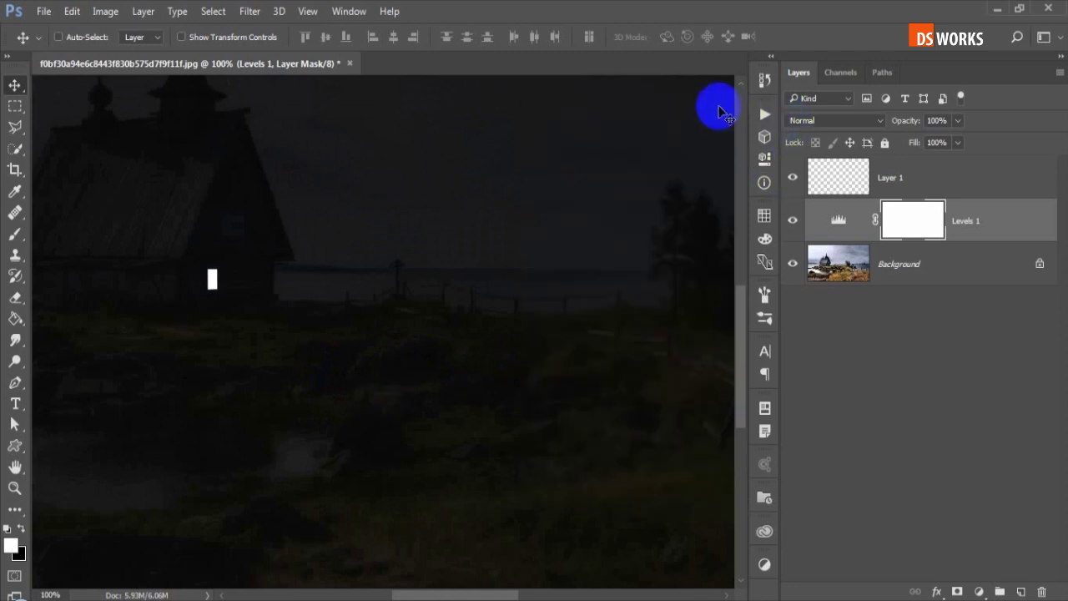
pyautogui.scroll(-3, 493, 356)
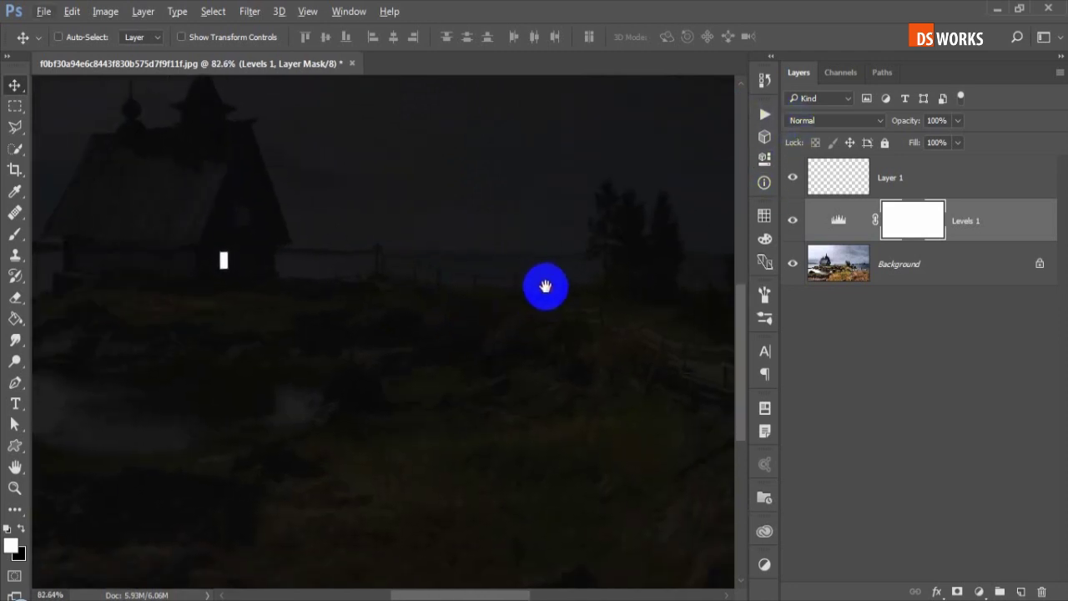
pyautogui.scroll(-2, 545, 288)
pyautogui.scroll(3, 550, 294)
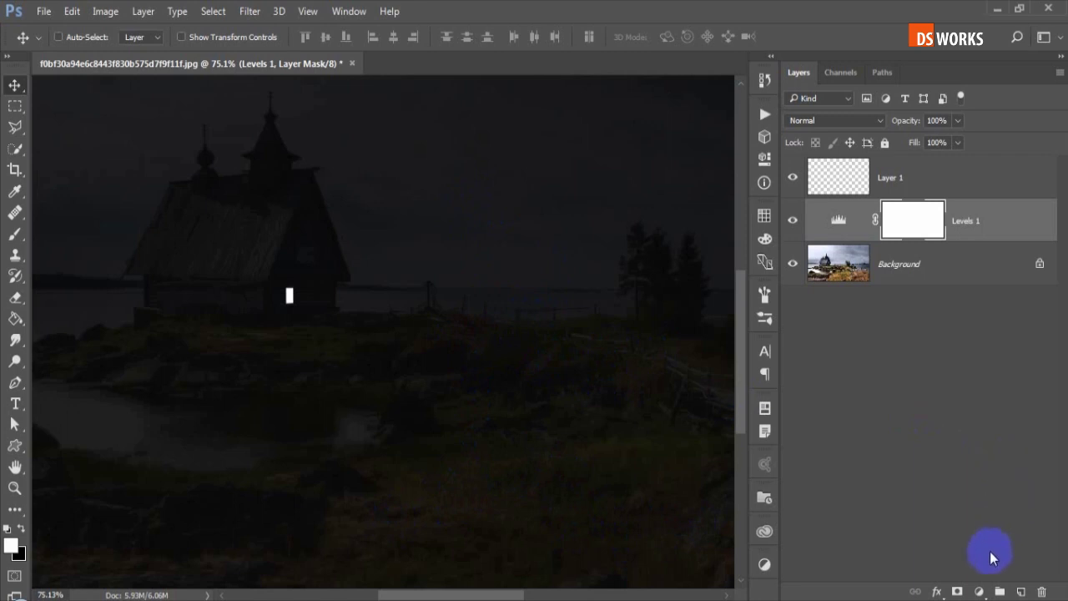
pyautogui.click(980, 592)
# Add a Hue/Saturation adjustment with Saturation -72 to mute the night scene's colours.
pyautogui.click(1027, 390)
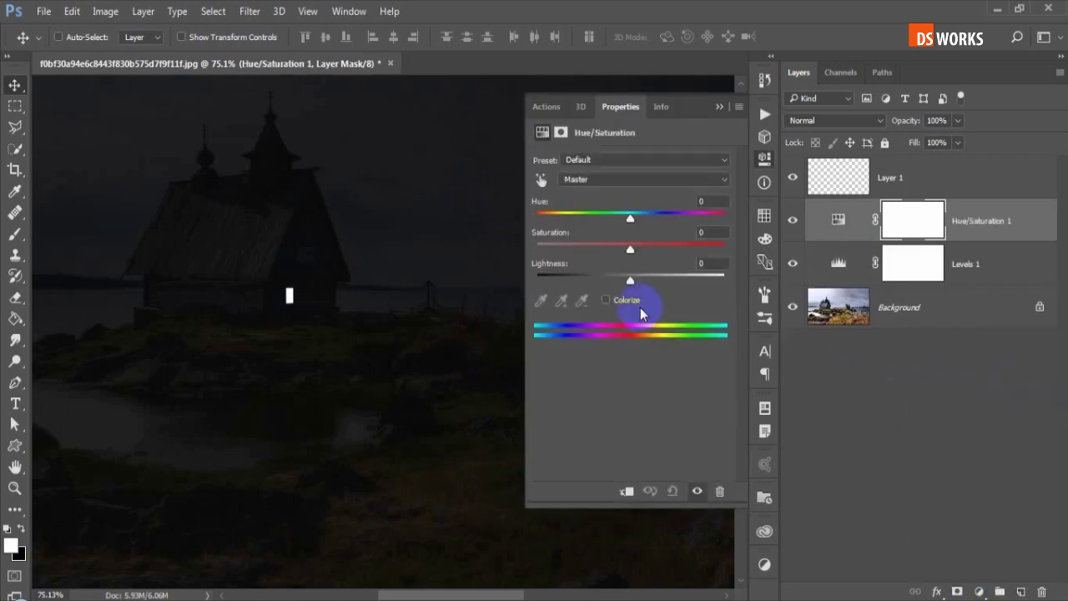
pyautogui.moveTo(628, 251); pyautogui.dragTo(562, 250)
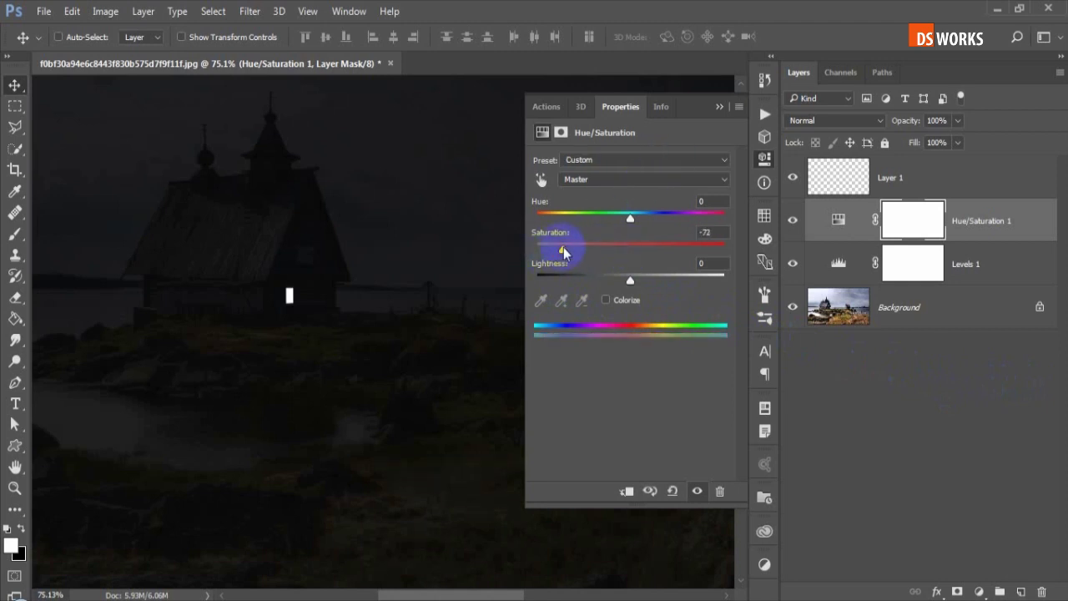
pyautogui.click(716, 107)
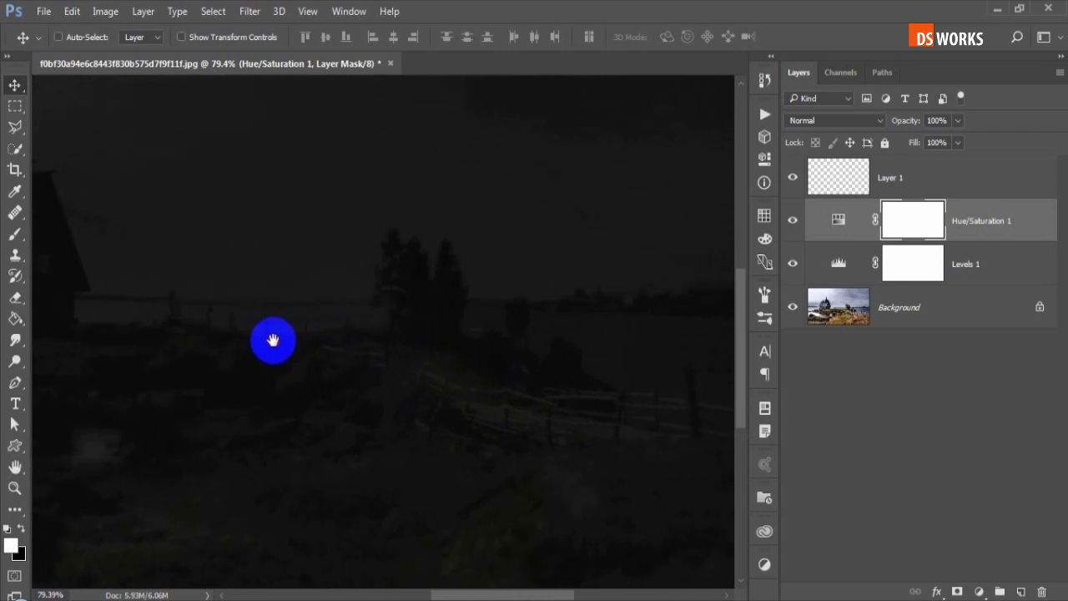
pyautogui.scroll(5, 364, 343)
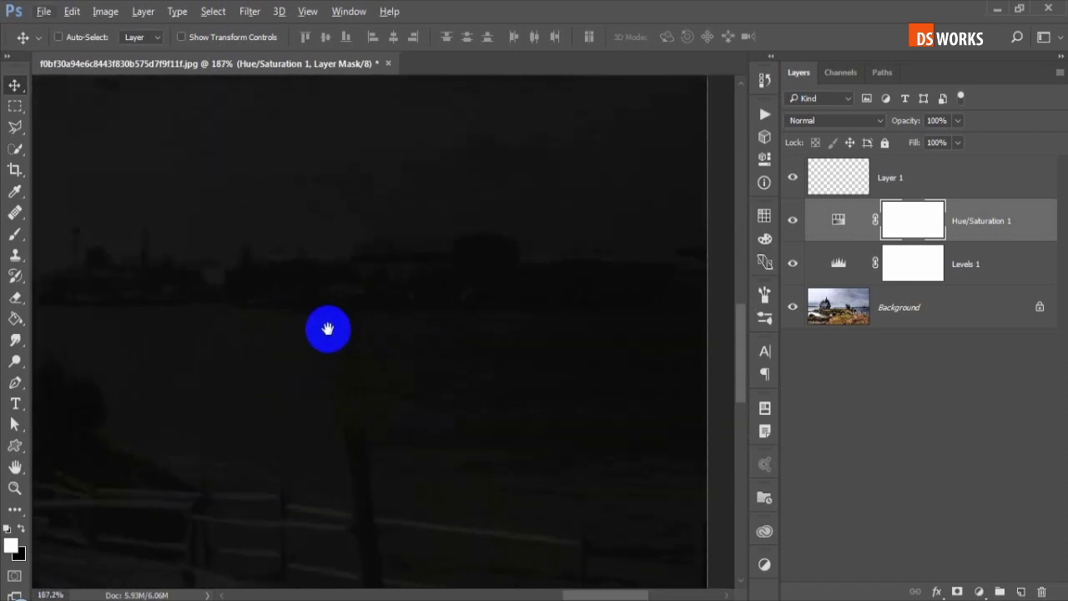
pyautogui.moveTo(327, 326); pyautogui.dragTo(415, 400)
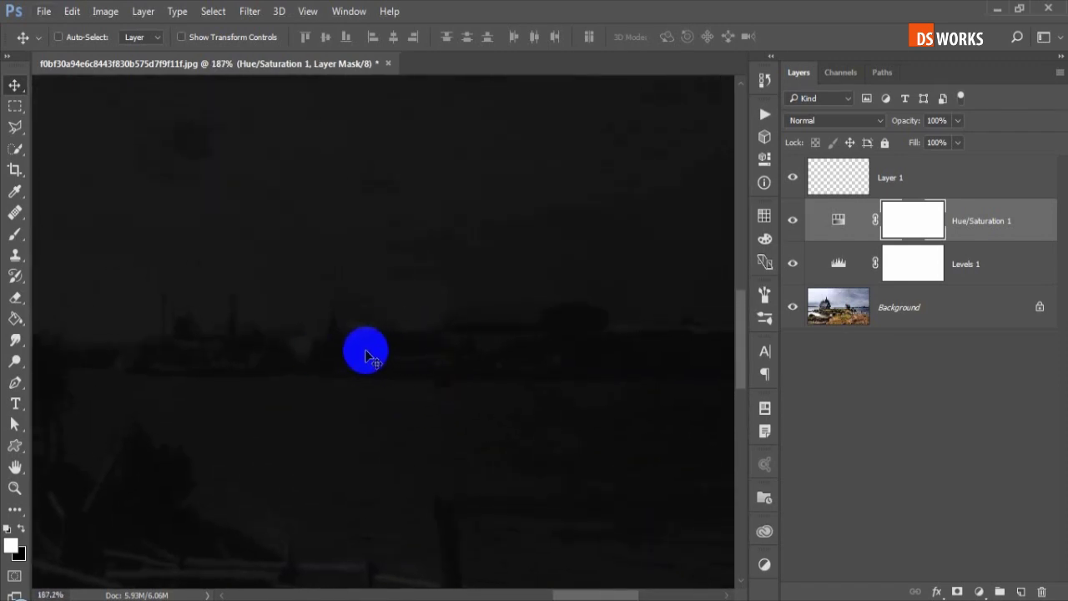
# Add a new empty Layer 2 above Layer 1 and switch to the Brush tool.
pyautogui.click(969, 186)
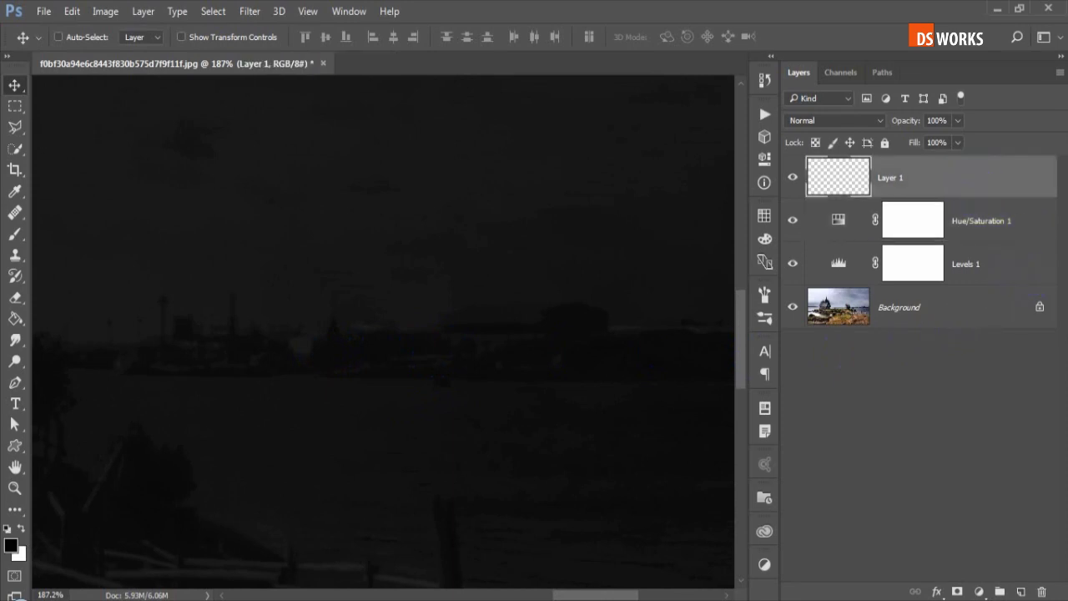
pyautogui.click(1020, 591)
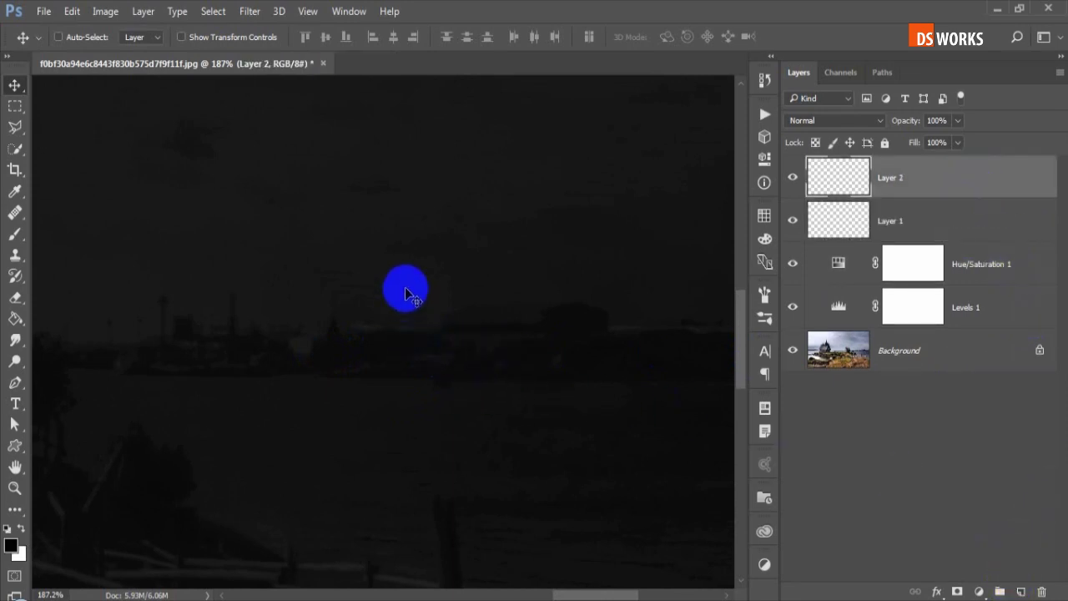
pyautogui.press('b')
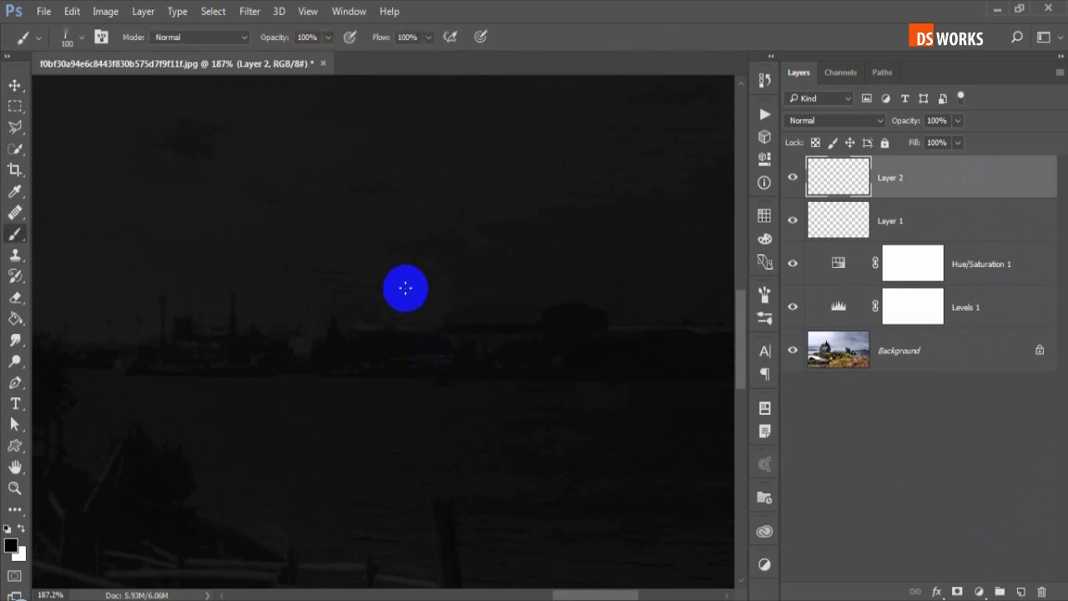
pyautogui.rightClick(15, 238)
pyautogui.click(143, 233)
# Choose a hard round brush tip and pick a new foreground painting colour.
pyautogui.rightClick(287, 238)
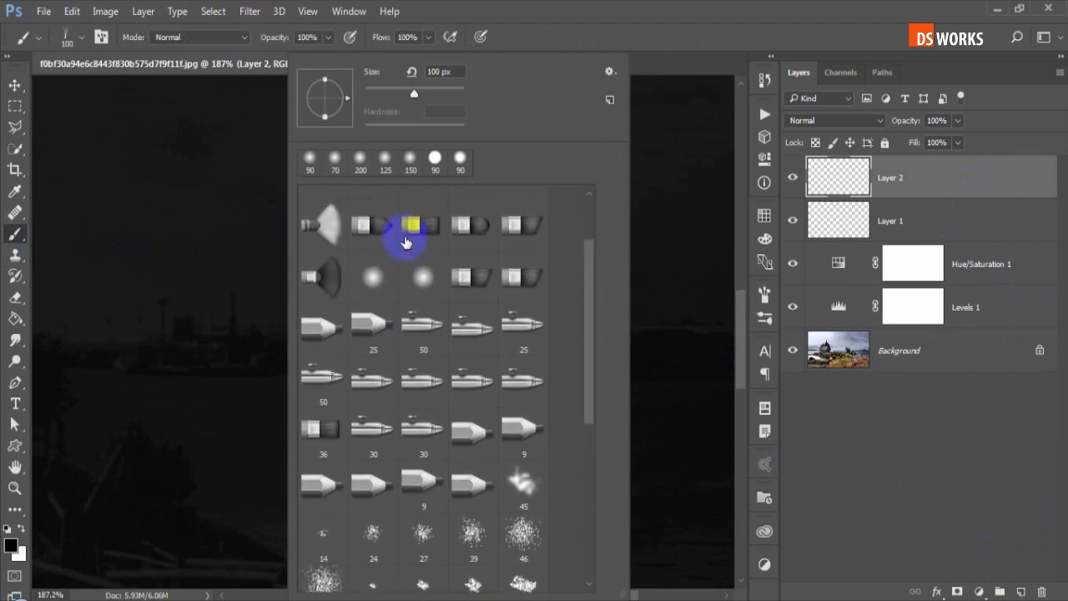
pyautogui.scroll(3, 406, 242)
pyautogui.click(372, 212)
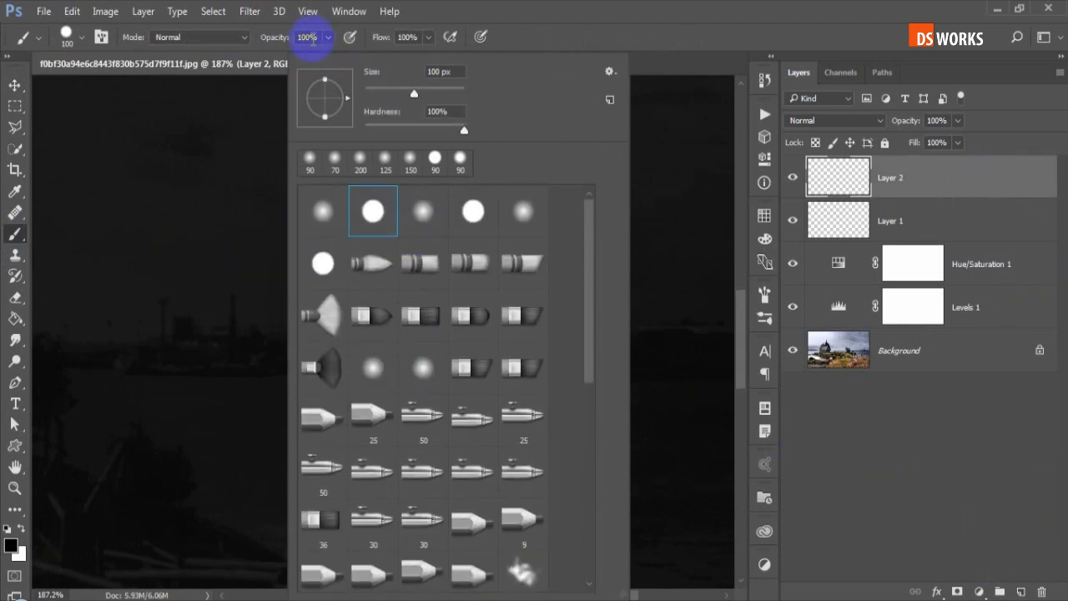
pyautogui.click(567, 38)
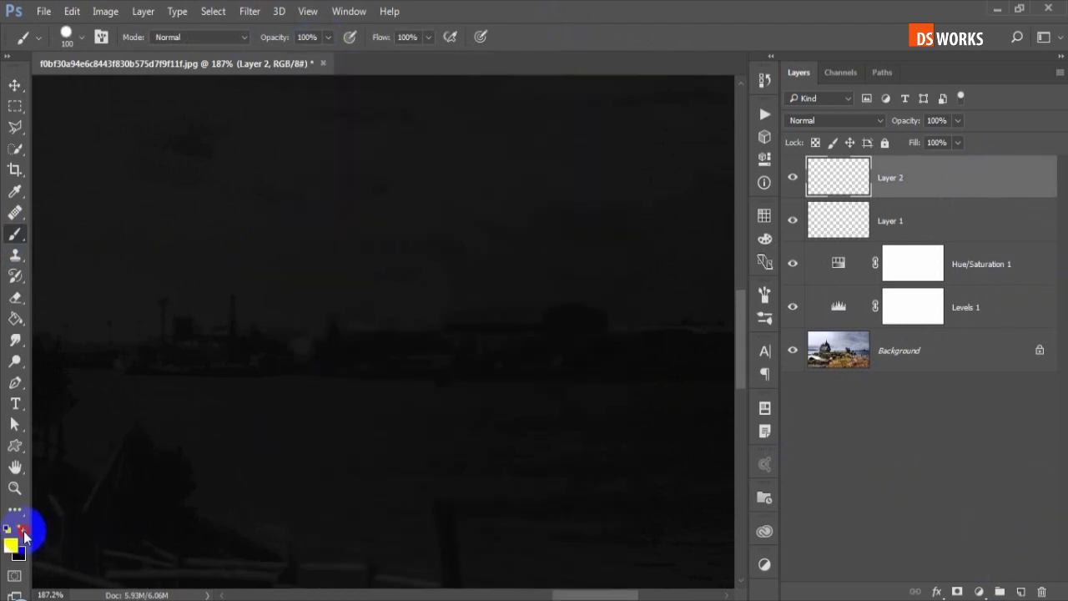
pyautogui.click(640, 347)
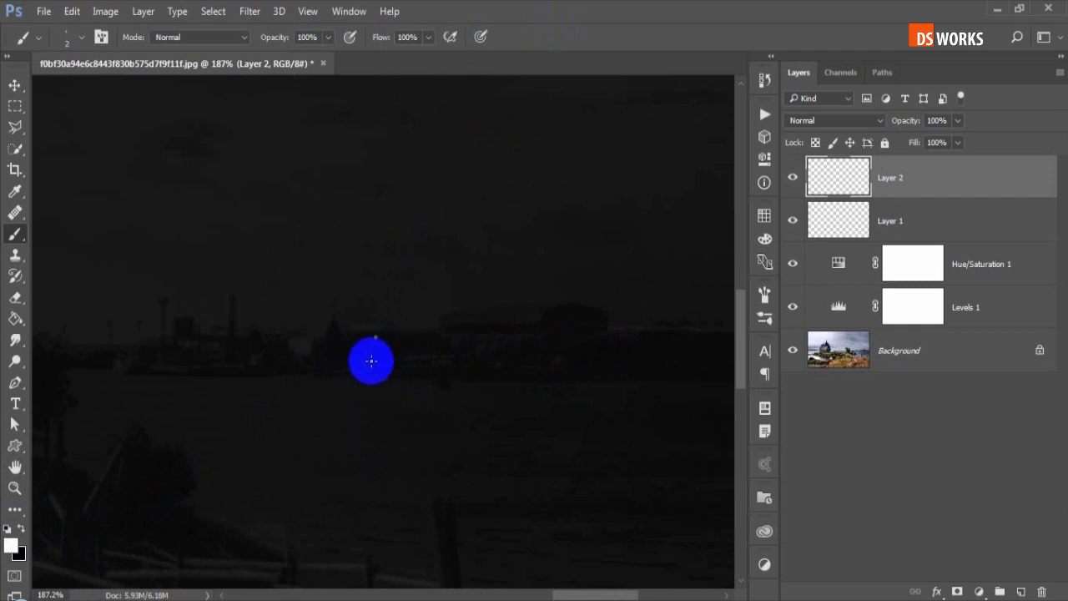
# Zoom to the image's right edge and hide the Levels 1 darkening.
pyautogui.scroll(1, 319, 379)
pyautogui.scroll(1, 500, 340)
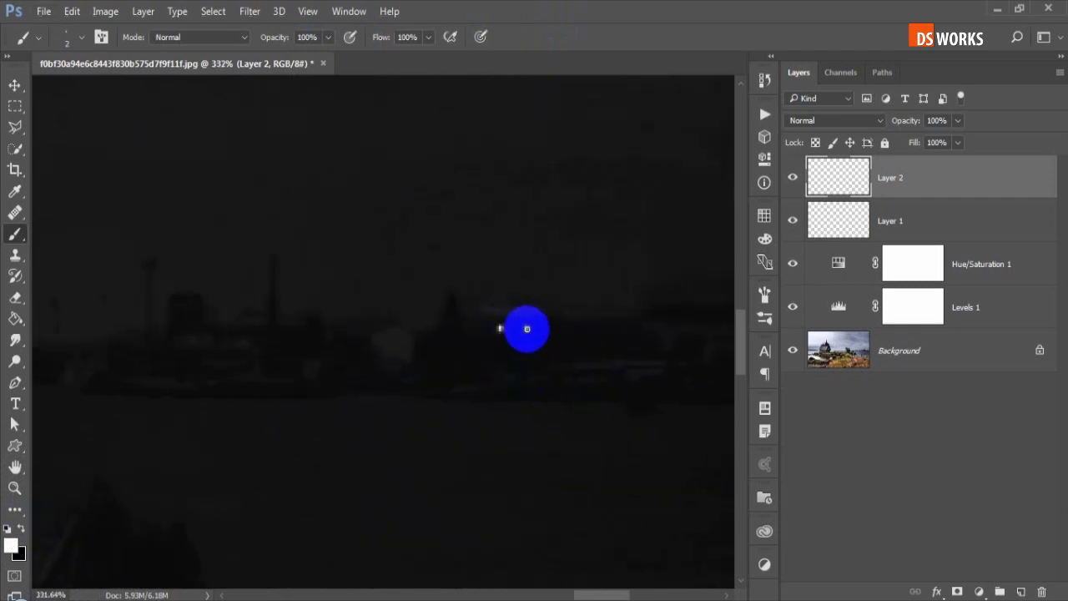
pyautogui.scroll(1, 499, 327)
pyautogui.moveTo(553, 393); pyautogui.dragTo(345, 389)
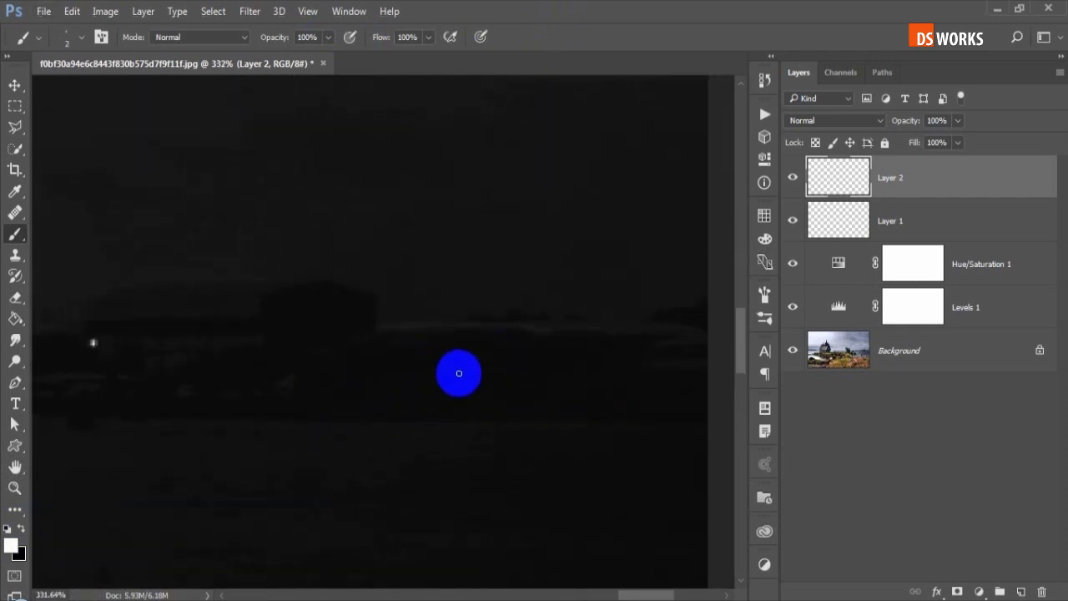
pyautogui.click(793, 307)
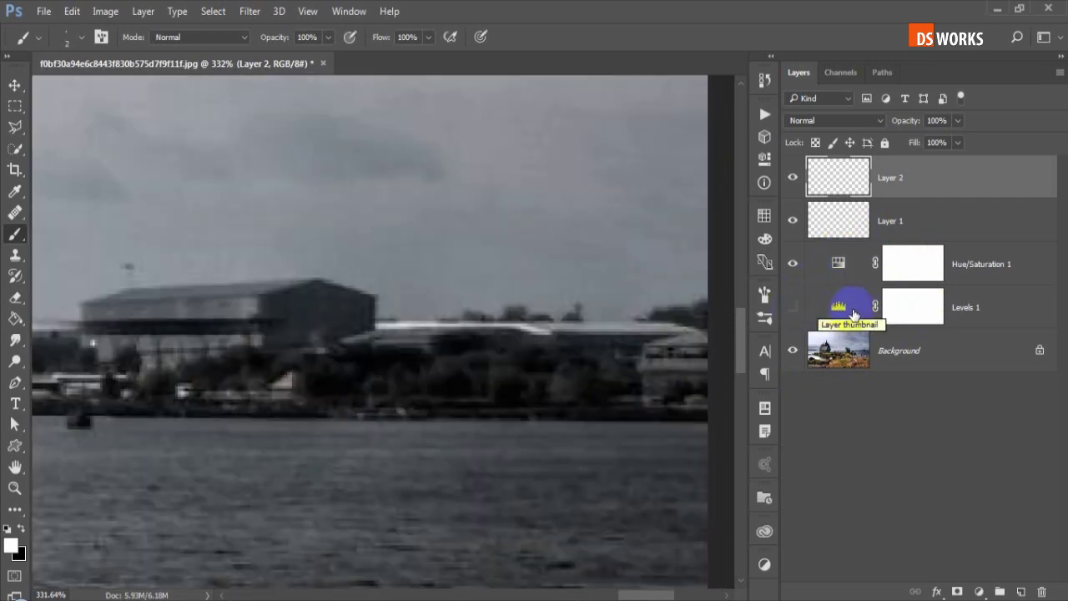
# Fill a thin rectangular band over the harbour building's windows with white on Layer 2.
pyautogui.moveTo(620, 369); pyautogui.dragTo(203, 370)
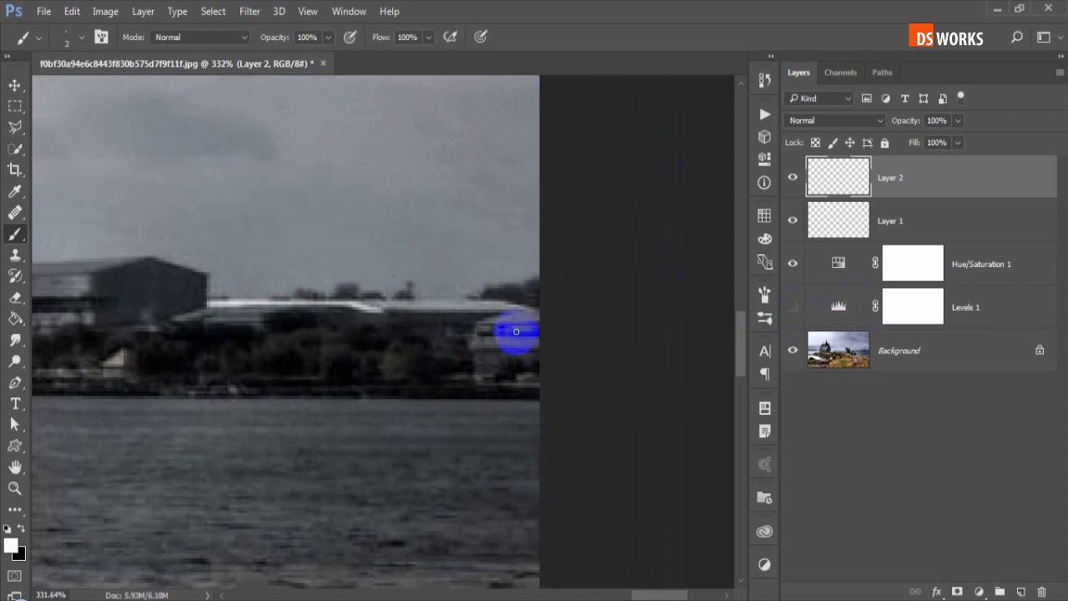
pyautogui.scroll(1, 518, 330)
pyautogui.scroll(1, 513, 330)
pyautogui.scroll(1, 509, 330)
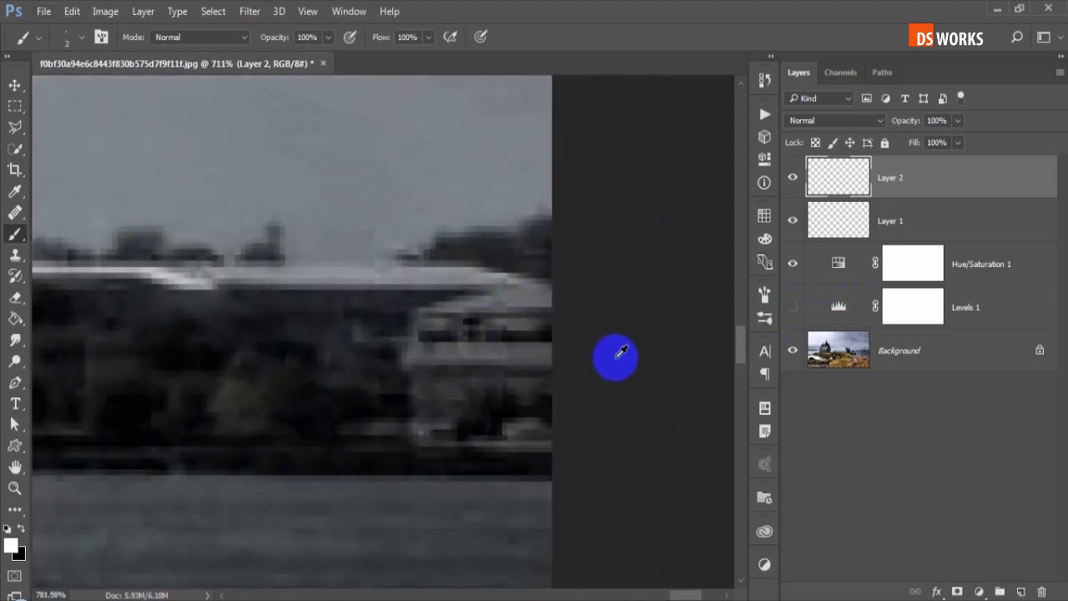
pyautogui.scroll(1, 615, 353)
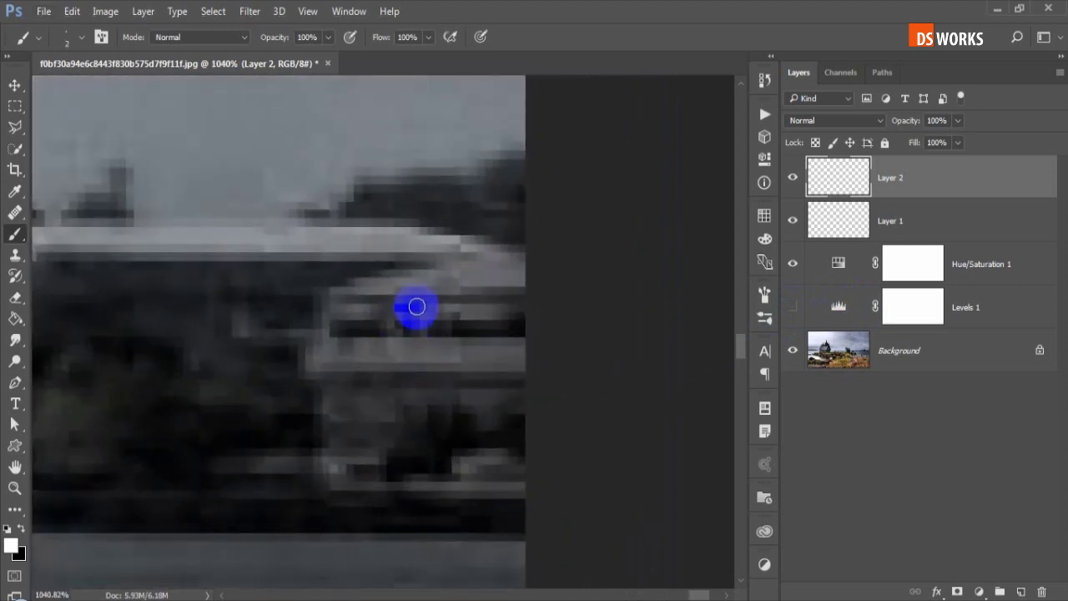
pyautogui.click(15, 106)
pyautogui.moveTo(322, 295); pyautogui.dragTo(542, 337)
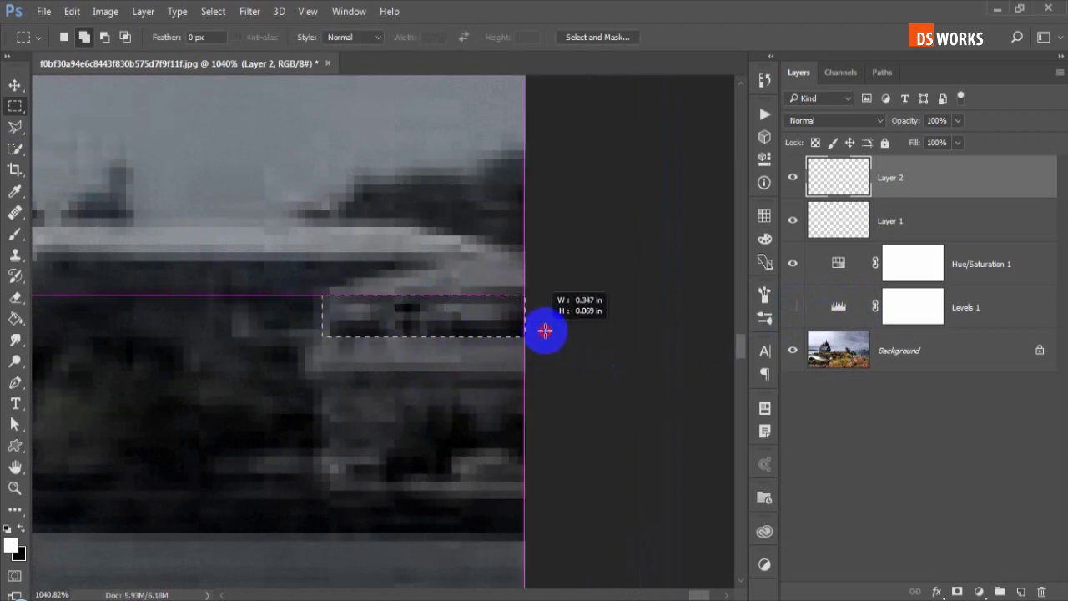
pyautogui.moveTo(404, 330); pyautogui.dragTo(412, 330)
pyautogui.hotkey('alt', 'BackSpace')
pyautogui.hotkey('ctrl', 'd')
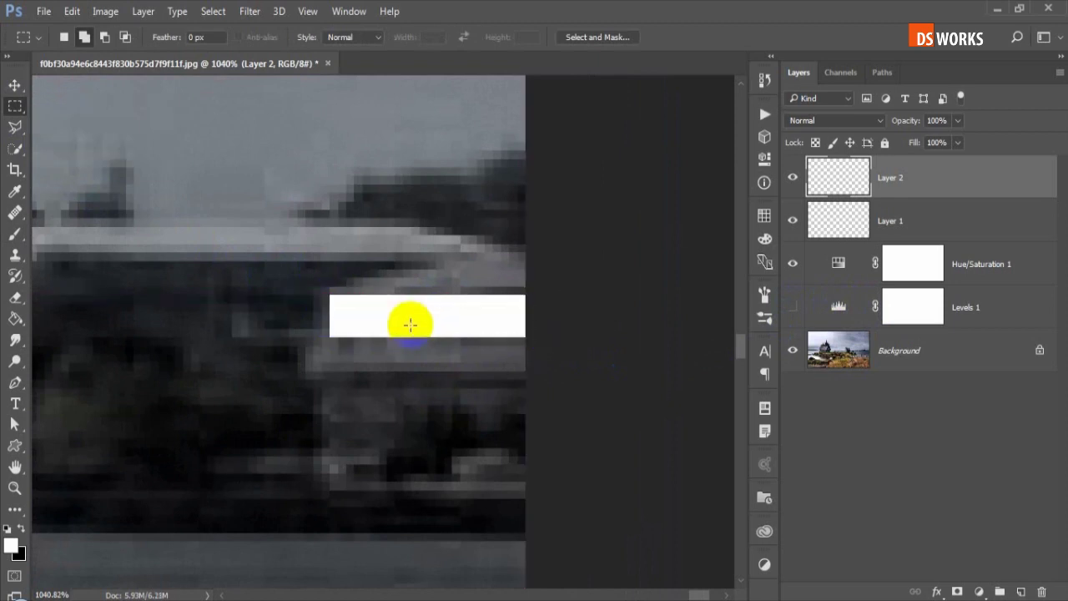
# With the Brush active, pan along the harbour from the church spire to the large dark building.
pyautogui.scroll(-3, 412, 330)
pyautogui.press('b')
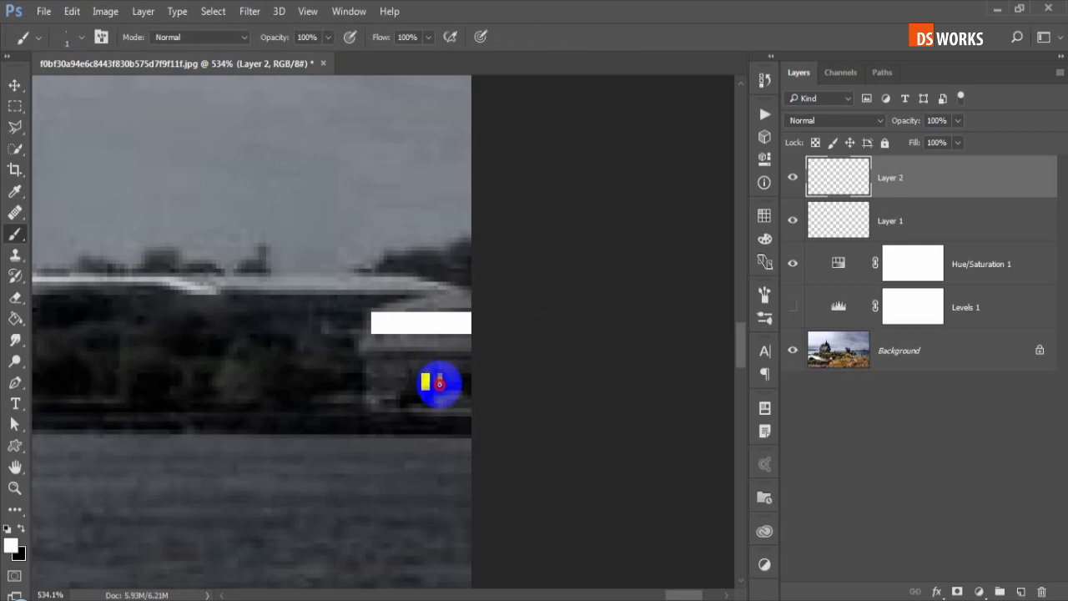
pyautogui.moveTo(258, 425)
pyautogui.mouseDown()
pyautogui.moveTo(417, 381)
pyautogui.moveTo(626, 365)
pyautogui.mouseUp()
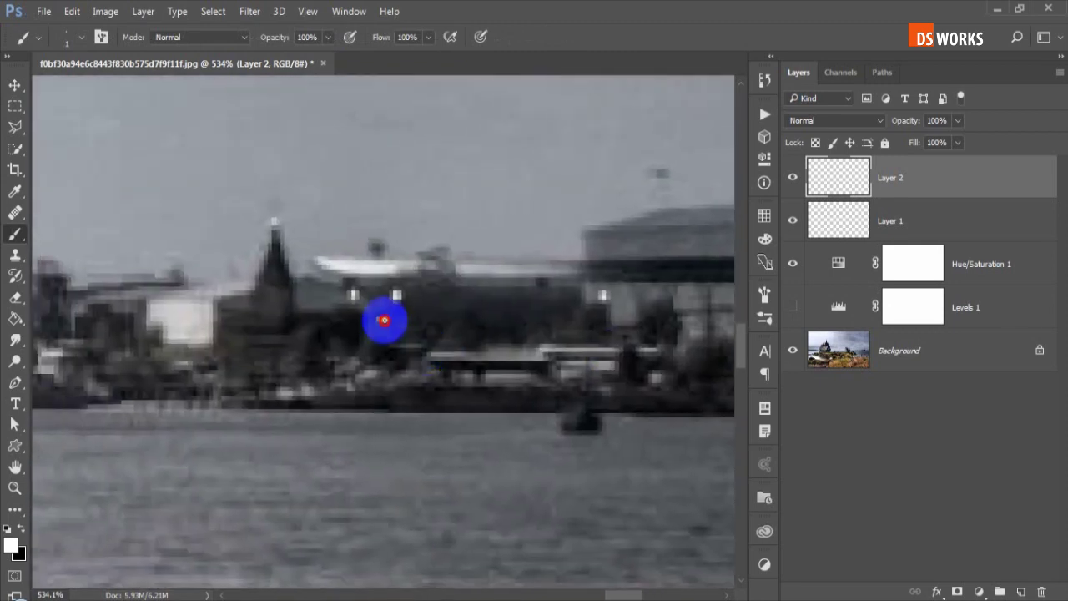
pyautogui.moveTo(384, 320); pyautogui.dragTo(545, 345)
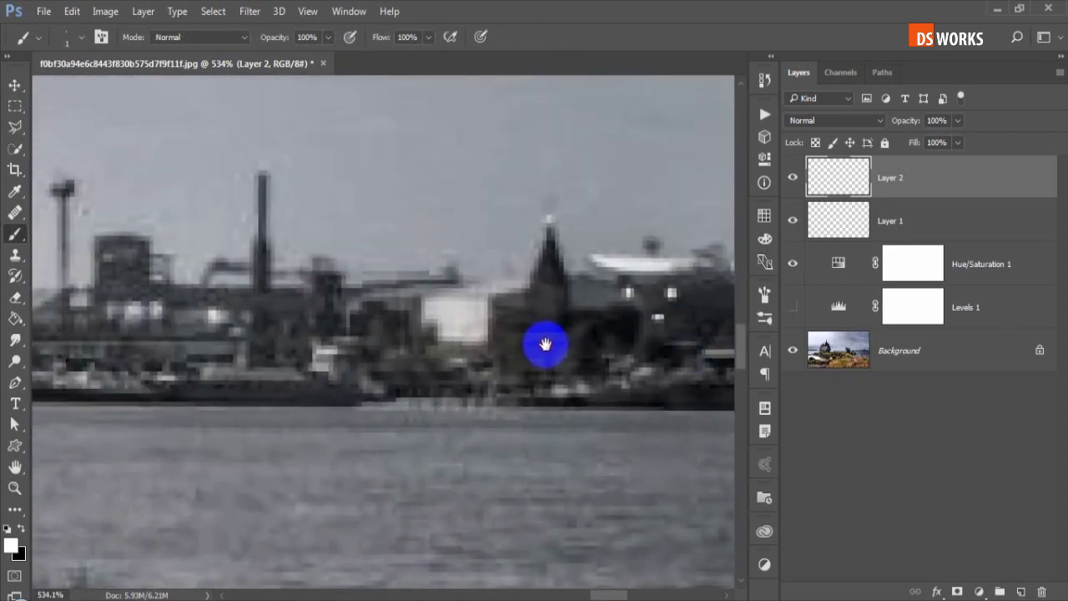
pyautogui.moveTo(229, 320); pyautogui.dragTo(504, 316)
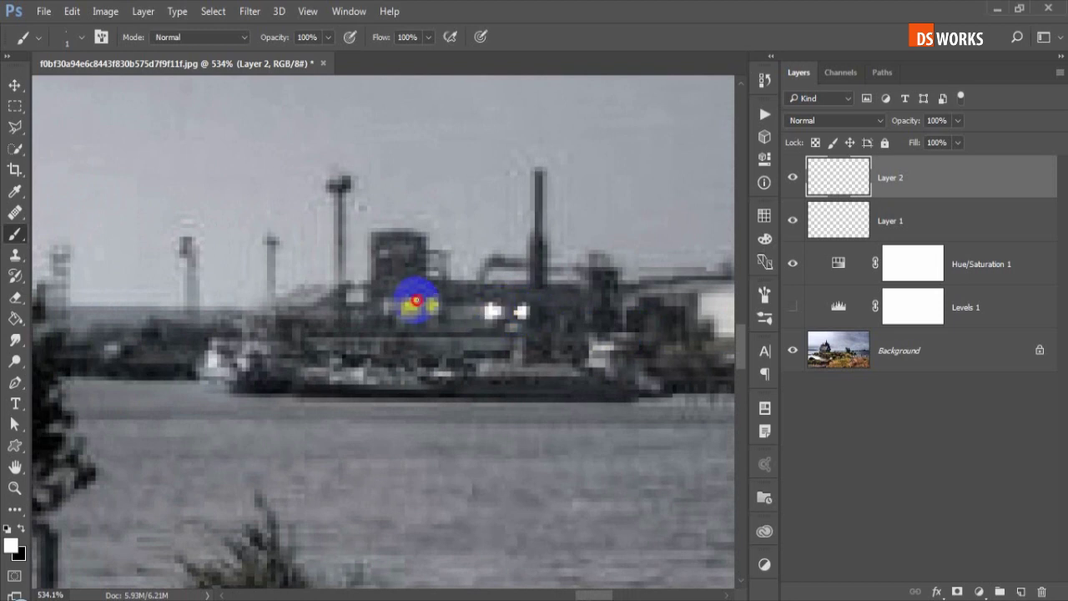
pyautogui.moveTo(414, 309)
pyautogui.mouseDown()
pyautogui.moveTo(419, 334)
pyautogui.moveTo(343, 357)
pyautogui.moveTo(90, 366)
pyautogui.mouseUp()
pyautogui.moveTo(357, 304)
pyautogui.mouseDown()
pyautogui.moveTo(395, 358)
pyautogui.moveTo(239, 374)
pyautogui.moveTo(11, 334)
pyautogui.moveTo(425, 295)
pyautogui.mouseUp()
pyautogui.scroll(-2, 425, 294)
pyautogui.scroll(-2, 424, 294)
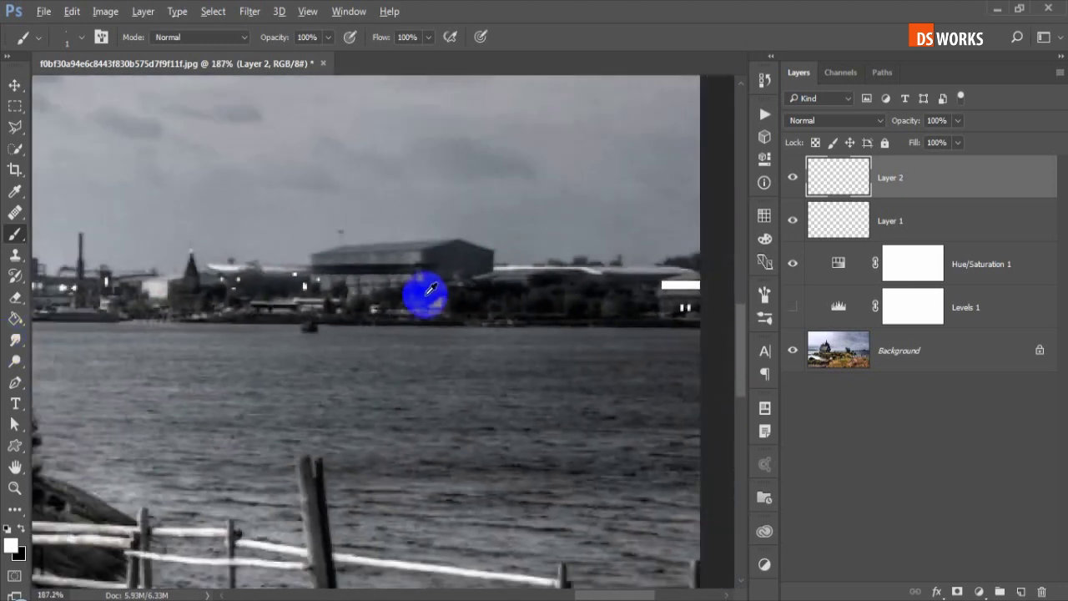
pyautogui.scroll(-1, 425, 295)
# Turn Levels 1 back on and centre the house with the white window in view.
pyautogui.click(794, 312)
pyautogui.moveTo(295, 375)
pyautogui.mouseDown()
pyautogui.moveTo(220, 393)
pyautogui.moveTo(375, 384)
pyautogui.moveTo(336, 376)
pyautogui.moveTo(434, 362)
pyautogui.moveTo(160, 373)
pyautogui.moveTo(303, 381)
pyautogui.moveTo(322, 358)
pyautogui.moveTo(580, 346)
pyautogui.moveTo(566, 309)
pyautogui.mouseUp()
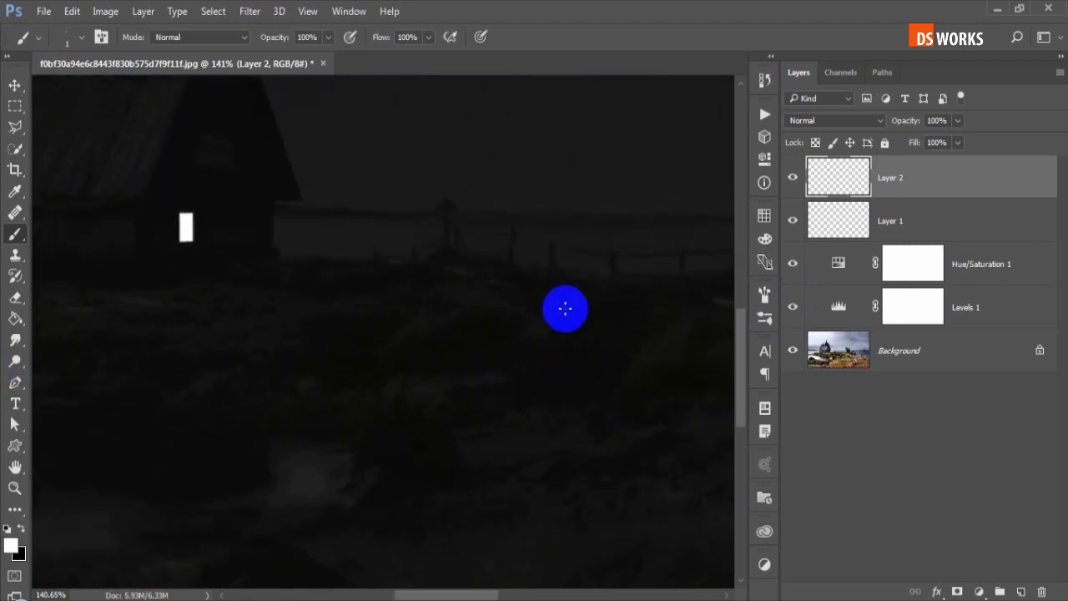
pyautogui.moveTo(359, 317)
pyautogui.mouseDown()
pyautogui.moveTo(353, 339)
pyautogui.moveTo(453, 288)
pyautogui.moveTo(441, 275)
pyautogui.mouseUp()
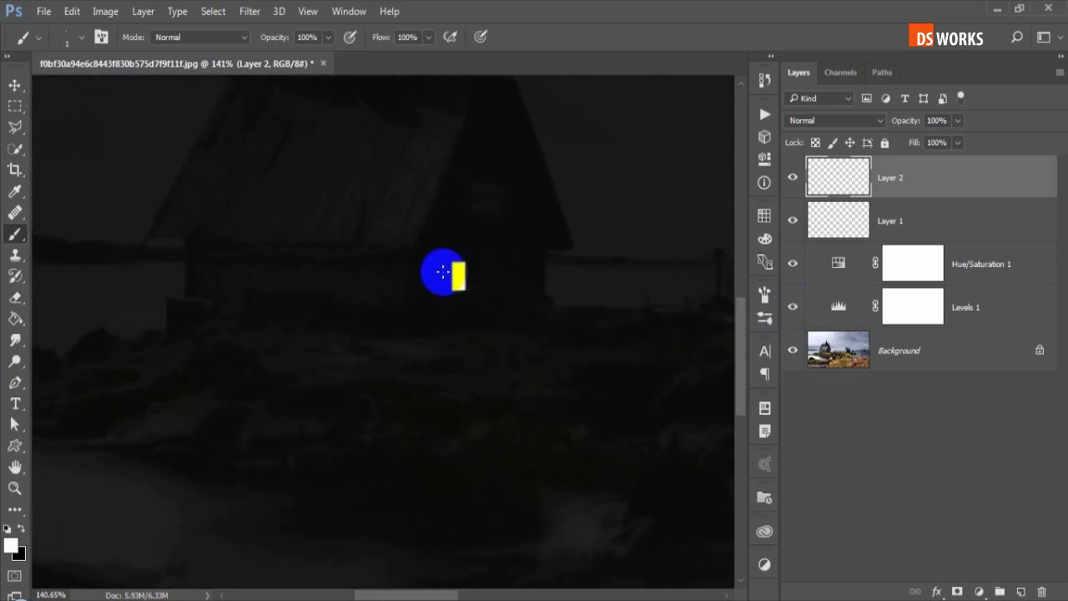
pyautogui.hscroll(3, 425, 346)
pyautogui.scroll(-3, 424, 346)
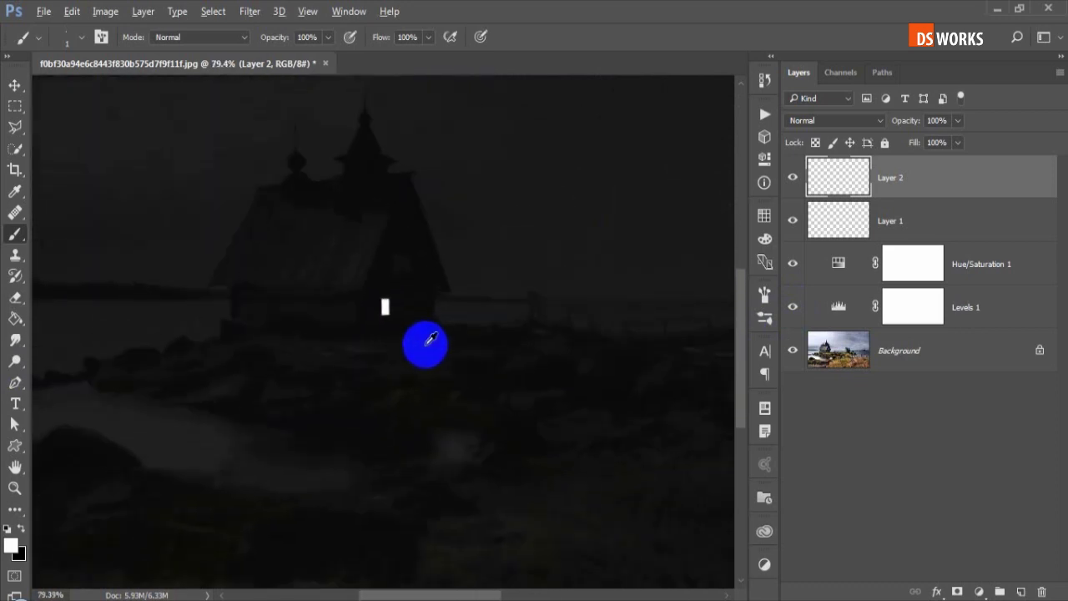
pyautogui.scroll(4, 494, 317)
pyautogui.press('v')
pyautogui.moveTo(247, 296); pyautogui.dragTo(281, 298)
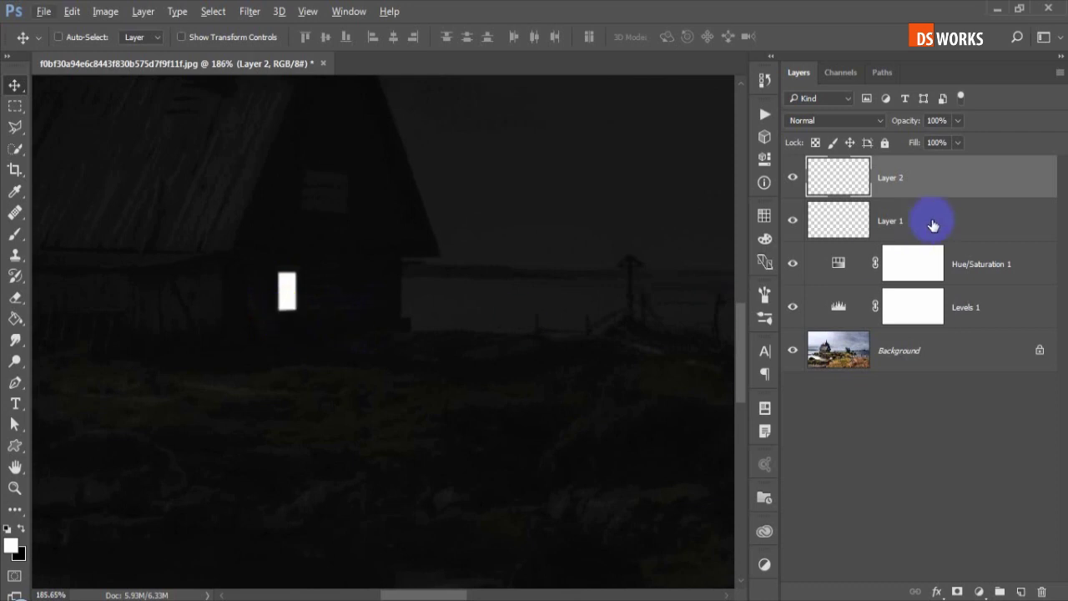
# Duplicate Layer 1, Gaussian Blur the copy at 5.6 pixels, and set its opacity to 59%.
pyautogui.click(901, 229)
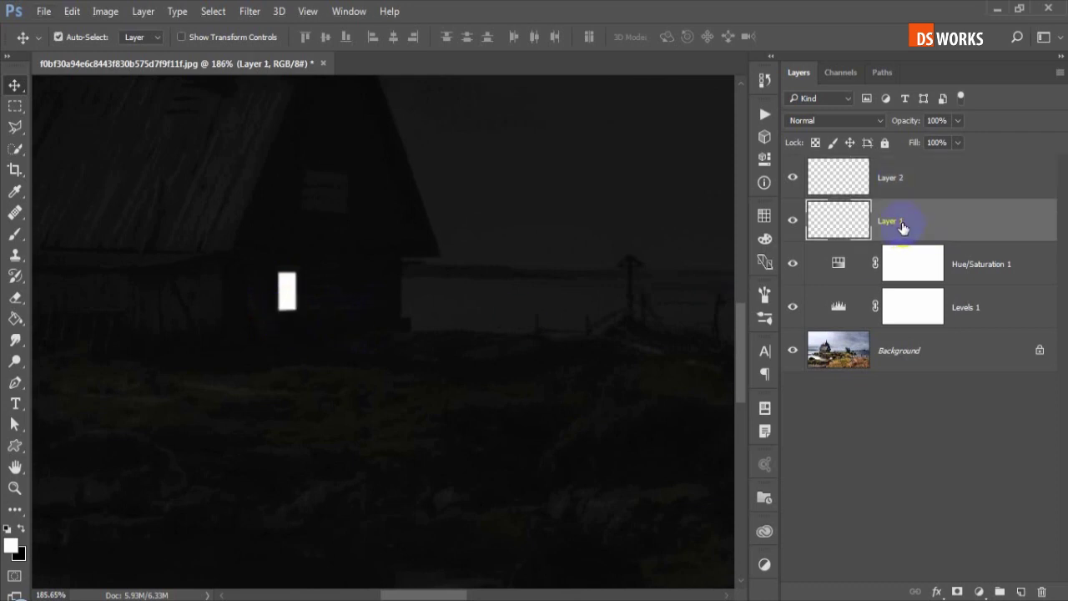
pyautogui.hotkey('ctrl', 'j')
pyautogui.click(249, 11)
pyautogui.moveTo(257, 191)
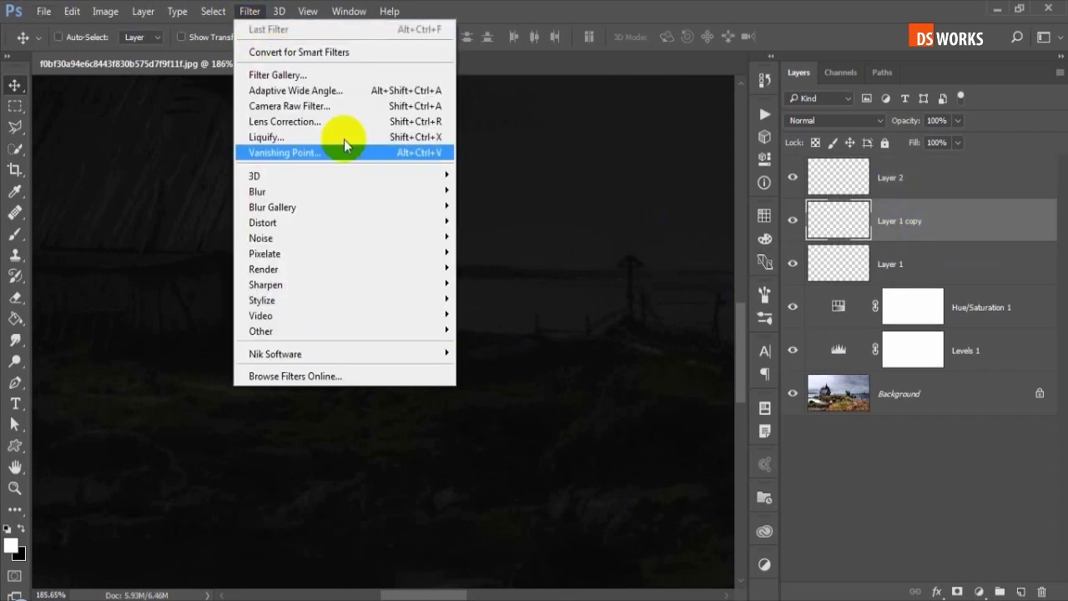
pyautogui.click(512, 252)
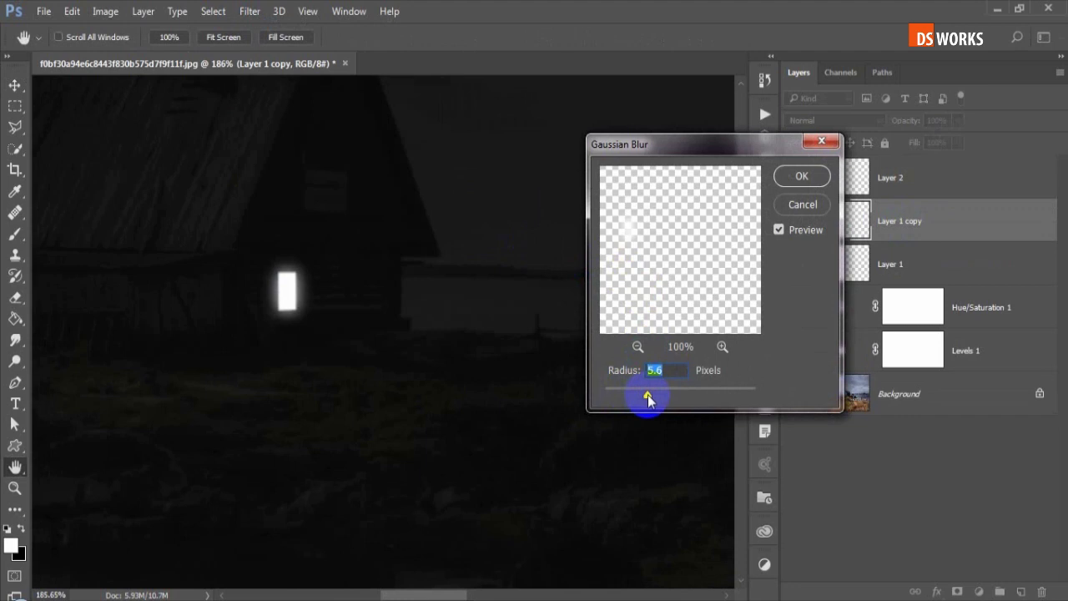
pyautogui.click(801, 176)
pyautogui.moveTo(907, 117); pyautogui.dragTo(874, 123)
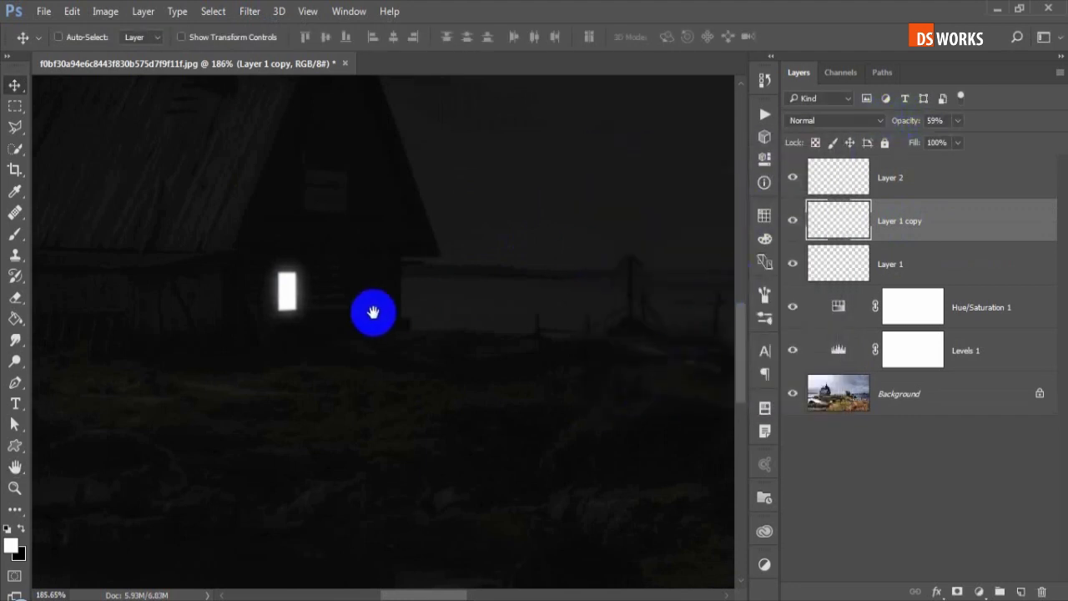
pyautogui.click(890, 264)
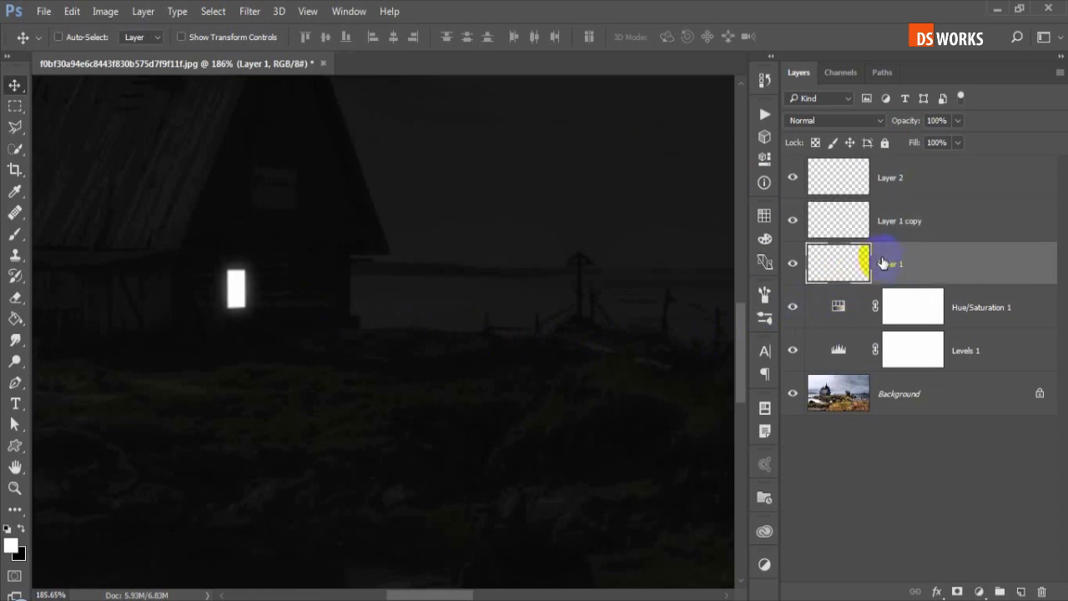
# Duplicate Layer 1 again and stretch the copied white shape into a long diagonal bar below the window.
pyautogui.hotkey('ctrl', 'j')
pyautogui.moveTo(298, 305)
pyautogui.mouseDown()
pyautogui.moveTo(358, 326)
pyautogui.moveTo(385, 316)
pyautogui.moveTo(420, 394)
pyautogui.mouseUp()
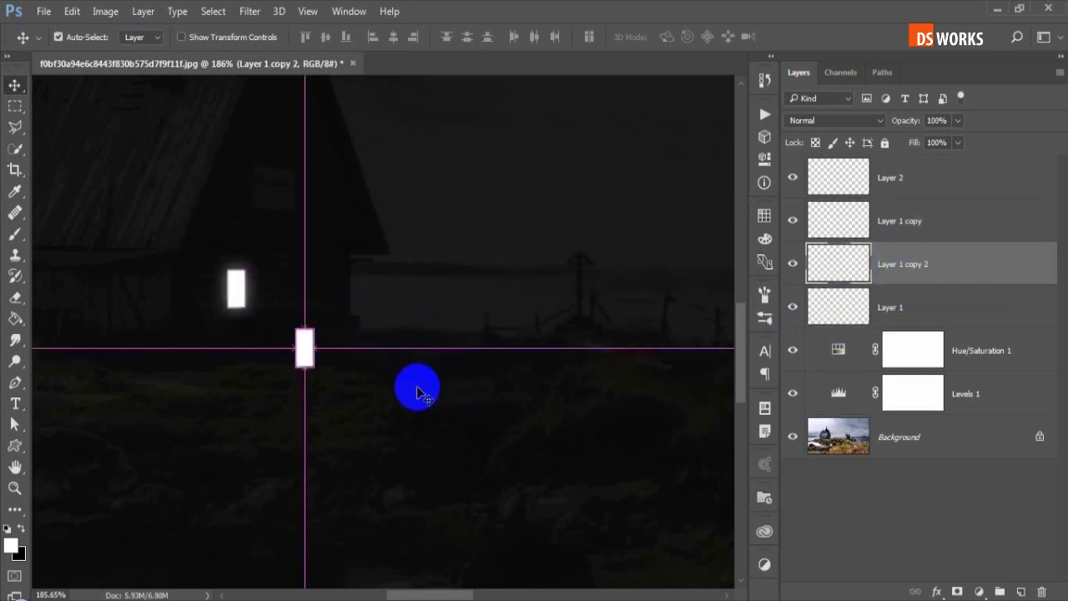
pyautogui.hotkey('ctrl', 't')
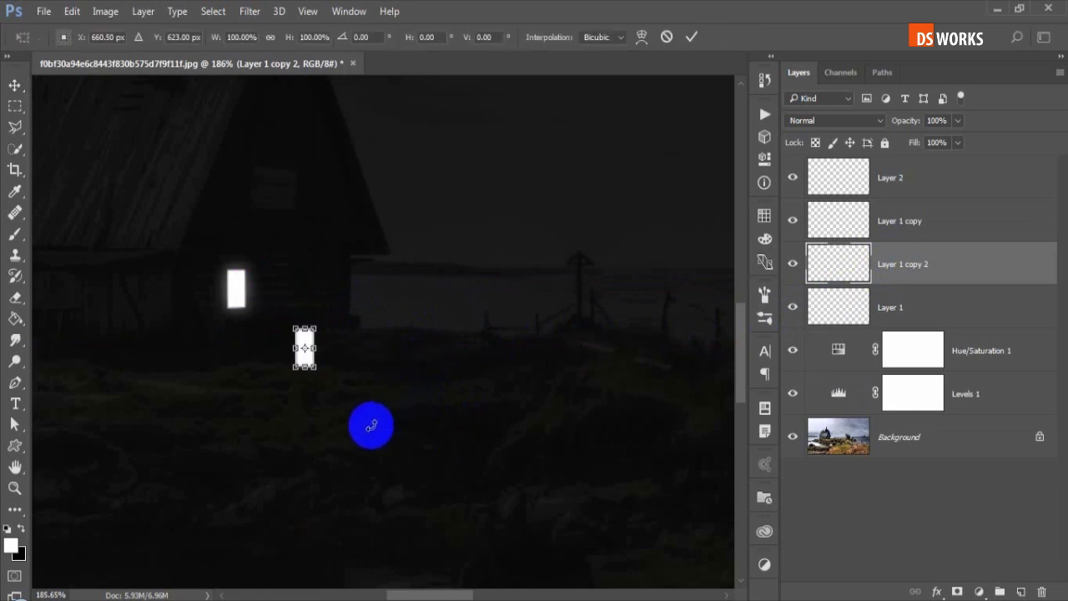
pyautogui.scroll(2, 255, 348)
pyautogui.moveTo(327, 358)
pyautogui.mouseDown()
pyautogui.moveTo(367, 376)
pyautogui.moveTo(427, 380)
pyautogui.mouseUp()
pyautogui.rightClick(427, 380)
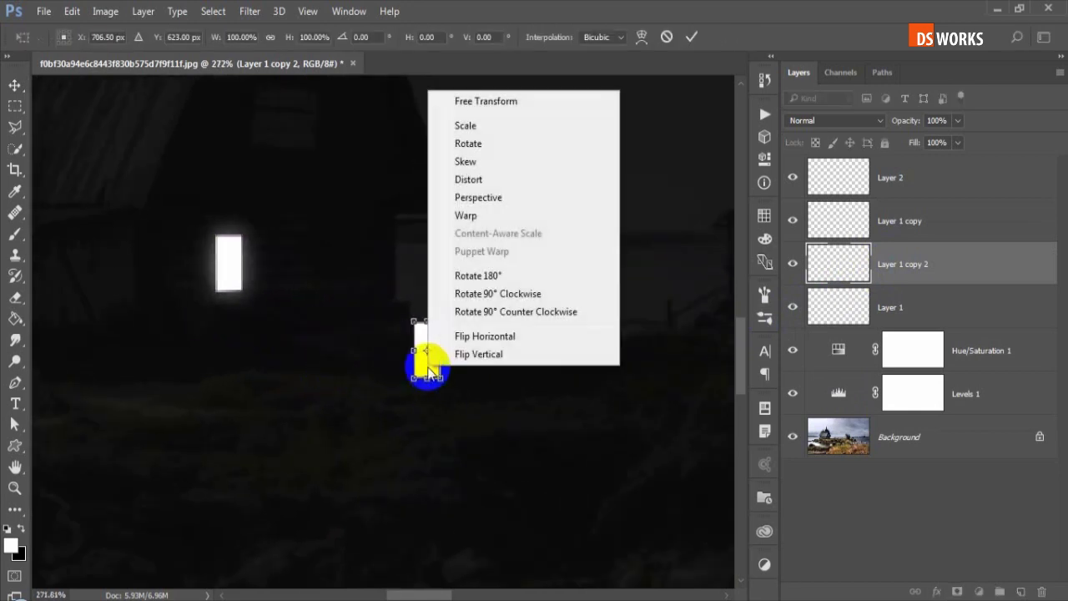
pyautogui.click(426, 328)
pyautogui.moveTo(349, 345)
pyautogui.mouseDown()
pyautogui.moveTo(267, 365)
pyautogui.moveTo(353, 415)
pyautogui.moveTo(361, 391)
pyautogui.moveTo(462, 364)
pyautogui.mouseUp()
# Reshape the bar with Perspective into a widening light wedge across the ground and commit it.
pyautogui.rightClick(359, 386)
pyautogui.click(470, 219)
pyautogui.rightClick(462, 365)
pyautogui.click(459, 373)
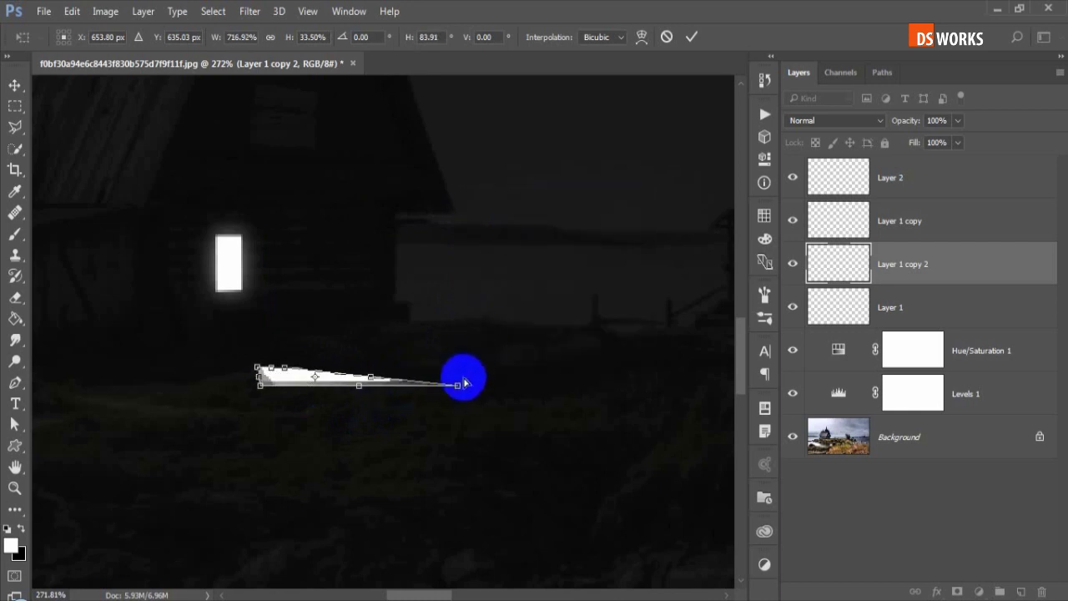
pyautogui.moveTo(260, 384)
pyautogui.mouseDown()
pyautogui.moveTo(277, 394)
pyautogui.moveTo(267, 372)
pyautogui.moveTo(364, 412)
pyautogui.mouseUp()
pyautogui.moveTo(469, 375); pyautogui.dragTo(538, 381)
pyautogui.press('Return')
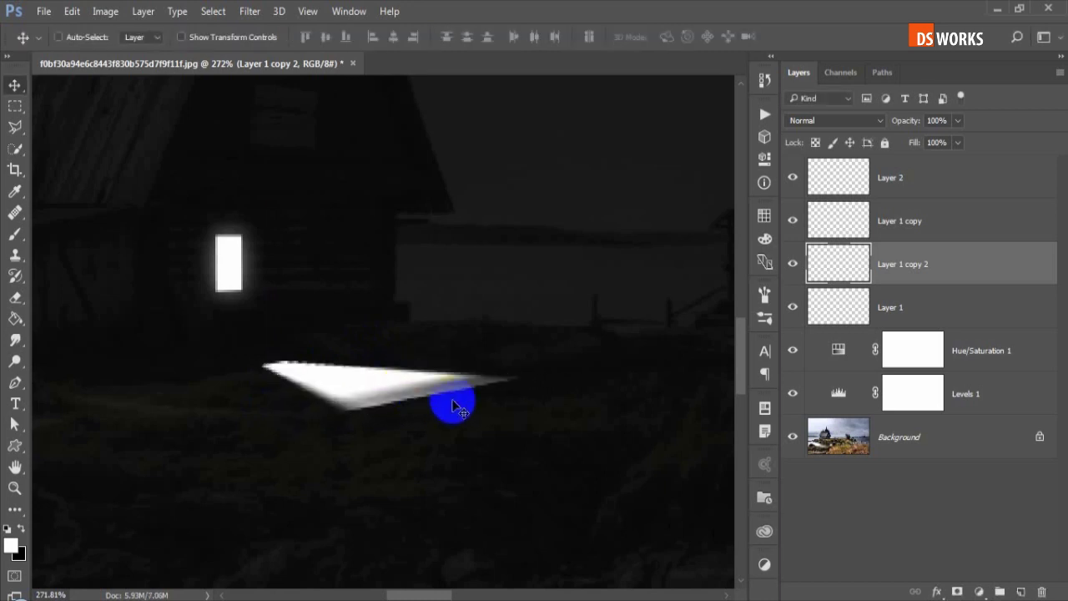
pyautogui.keyDown('alt'); pyautogui.scroll(-5, 450, 409); pyautogui.keyUp('alt')
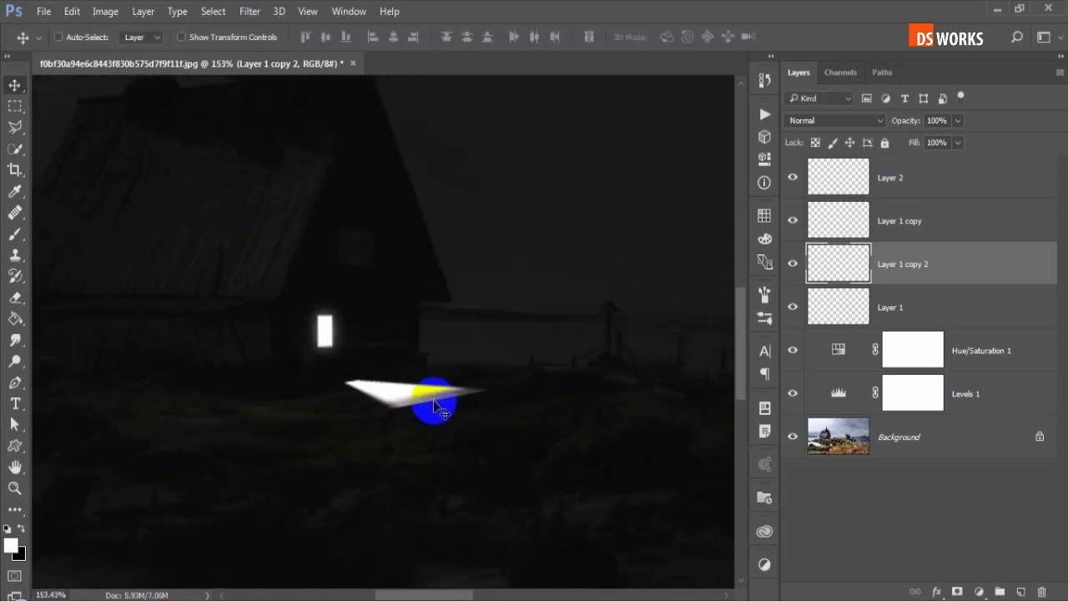
pyautogui.keyDown('alt'); pyautogui.scroll(2, 434, 401); pyautogui.keyUp('alt')
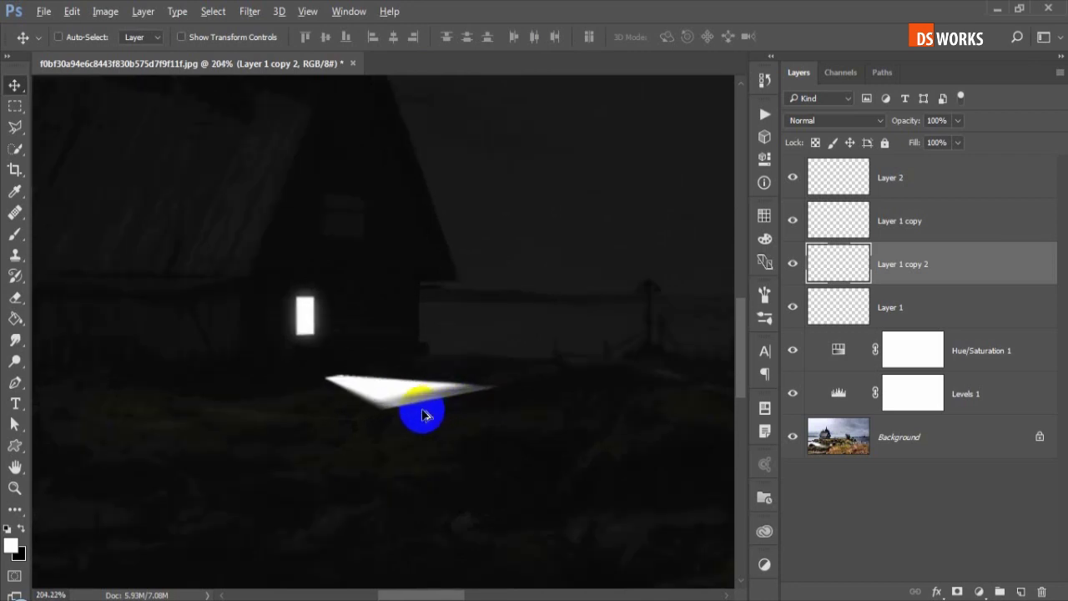
pyautogui.keyDown('alt'); pyautogui.scroll(3, 425, 413); pyautogui.keyUp('alt')
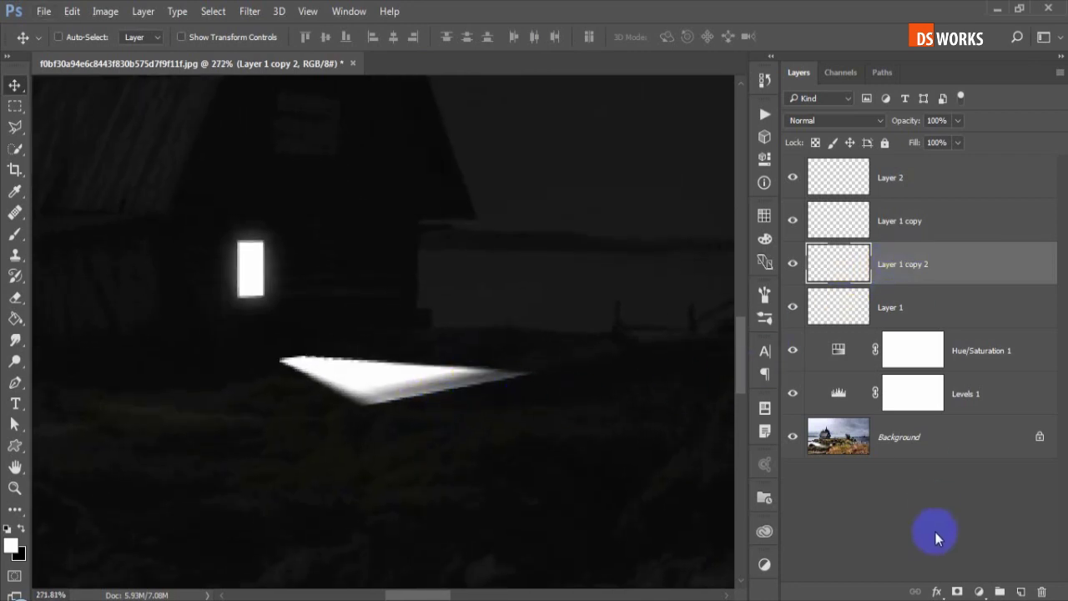
# Mask Layer 1 copy 2 and paint black with a soft 18% brush over the beam's right end.
pyautogui.click(957, 592)
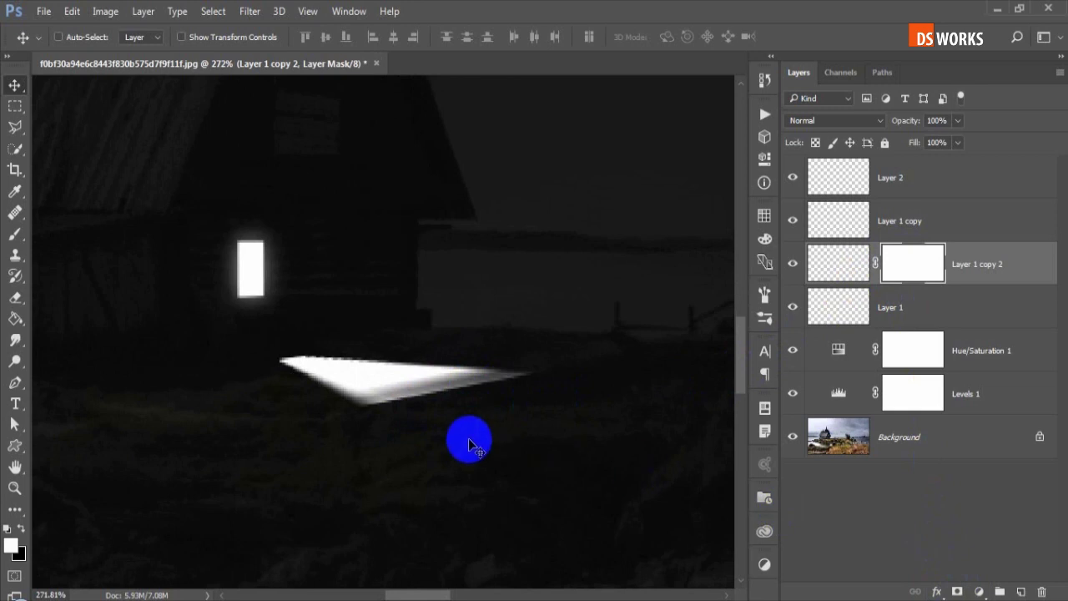
pyautogui.click(15, 237)
pyautogui.rightClick(505, 283)
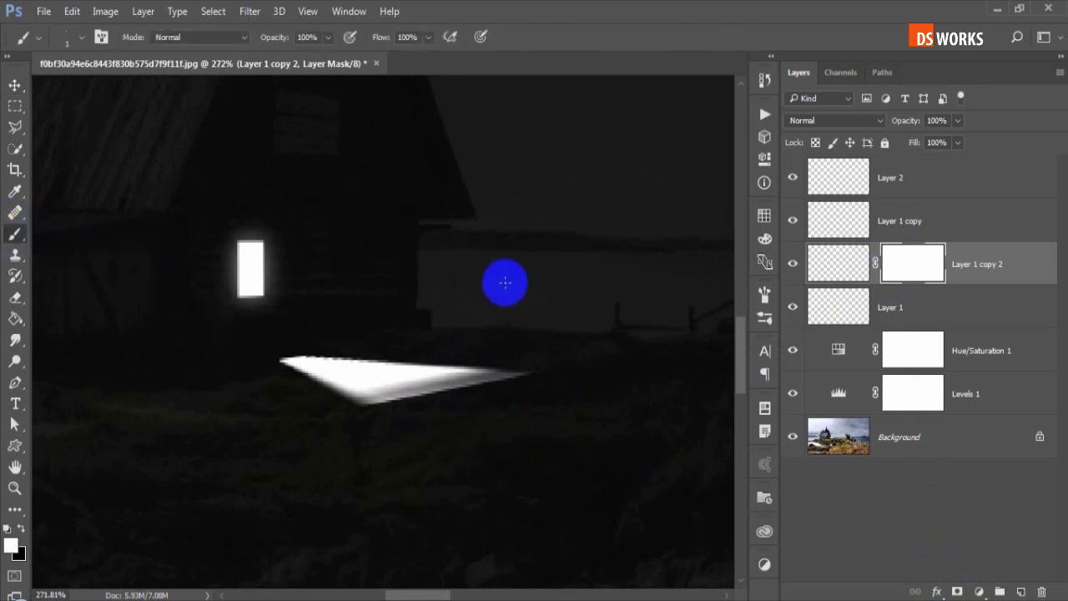
pyautogui.click(572, 7)
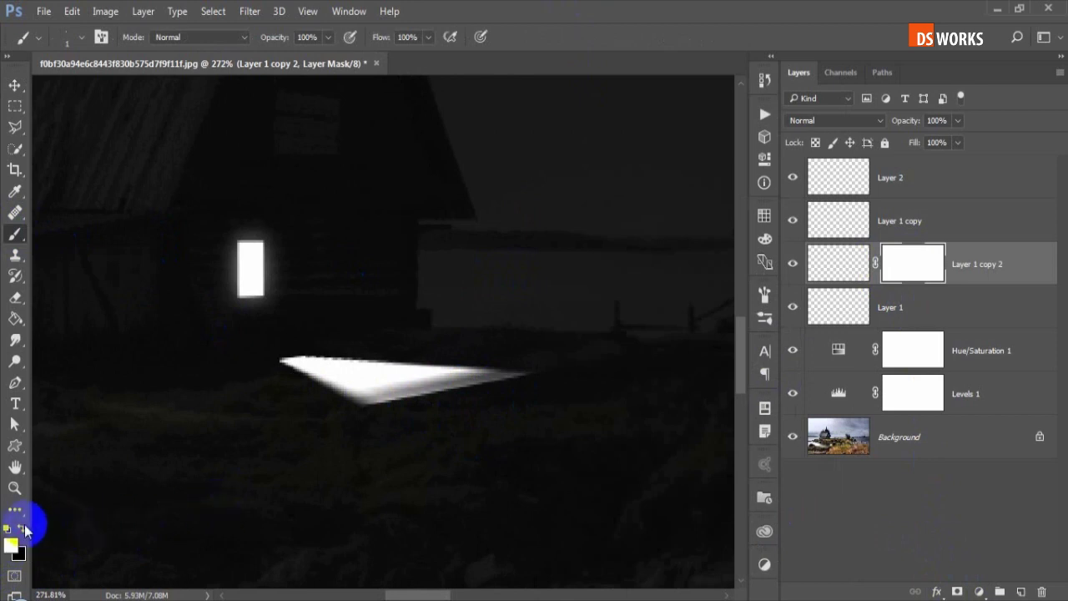
pyautogui.click(579, 408)
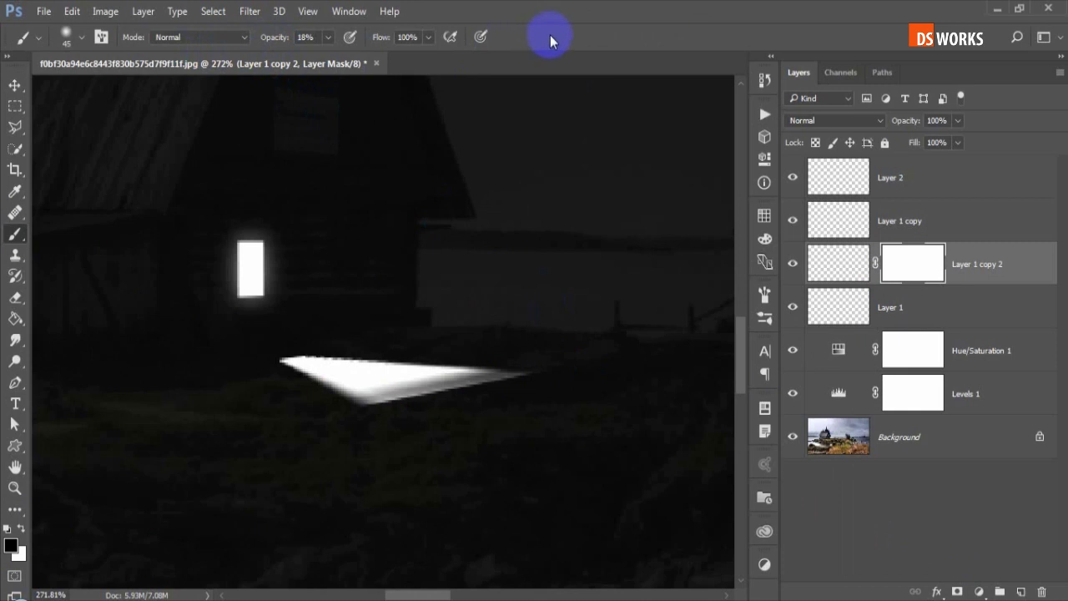
pyautogui.moveTo(560, 424)
pyautogui.mouseDown()
pyautogui.moveTo(525, 387)
pyautogui.moveTo(439, 410)
pyautogui.moveTo(525, 388)
pyautogui.moveTo(292, 420)
pyautogui.mouseUp()
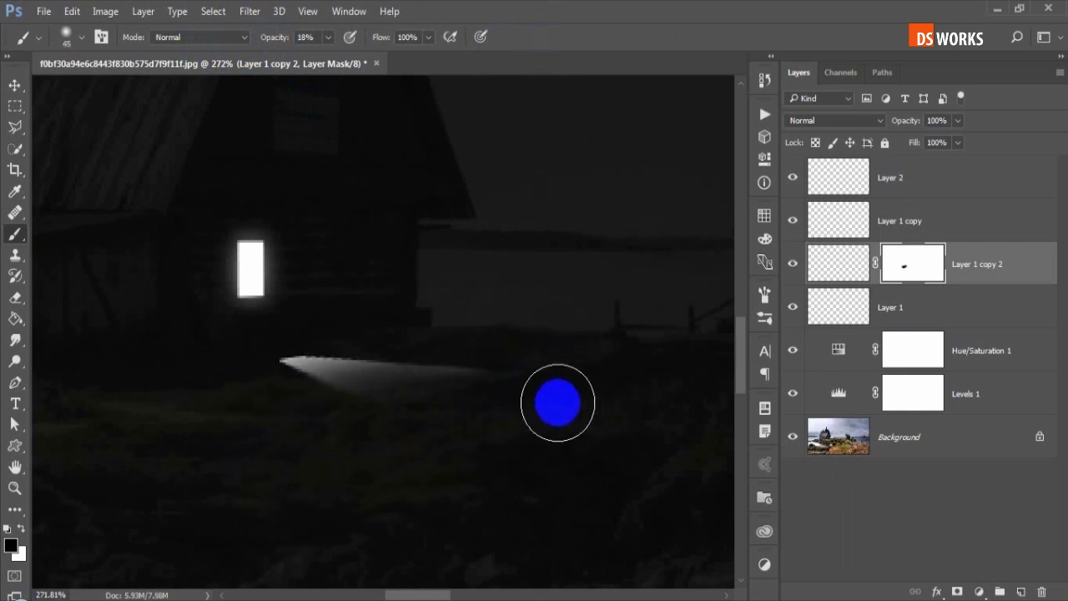
pyautogui.keyDown('alt'); pyautogui.scroll(-3, 459, 429); pyautogui.keyUp('alt')
pyautogui.press('v')
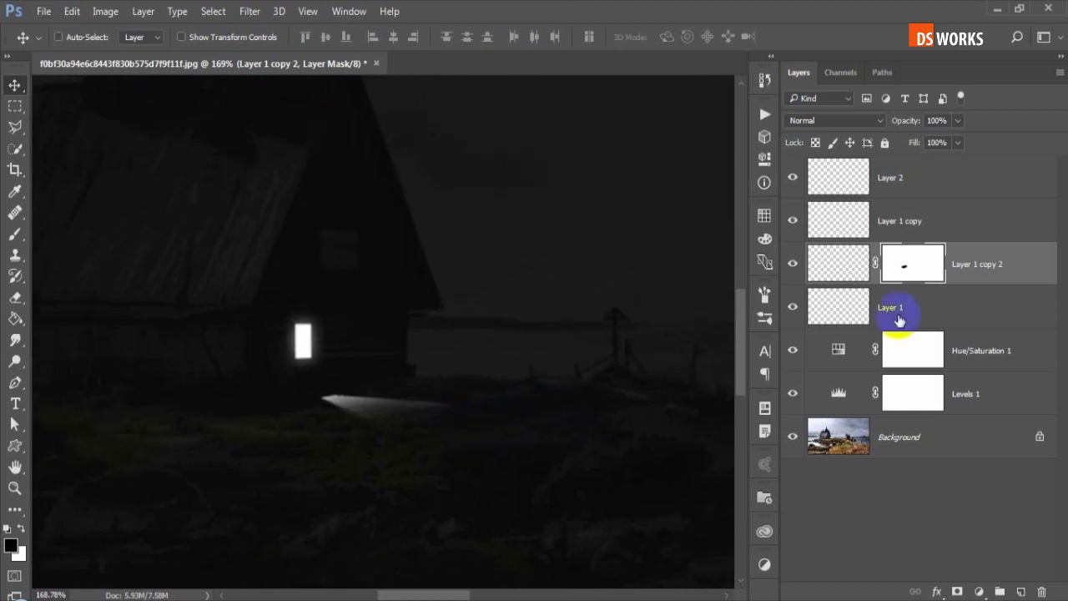
pyautogui.hotkey('ctrl', '2')
pyautogui.keyDown('alt'); pyautogui.scroll(-2, 393, 410); pyautogui.keyUp('alt')
# Pan and zoom across the scene to bring the distant shoreline lights into view.
pyautogui.keyDown('alt'); pyautogui.scroll(-3, 482, 393); pyautogui.keyUp('alt')
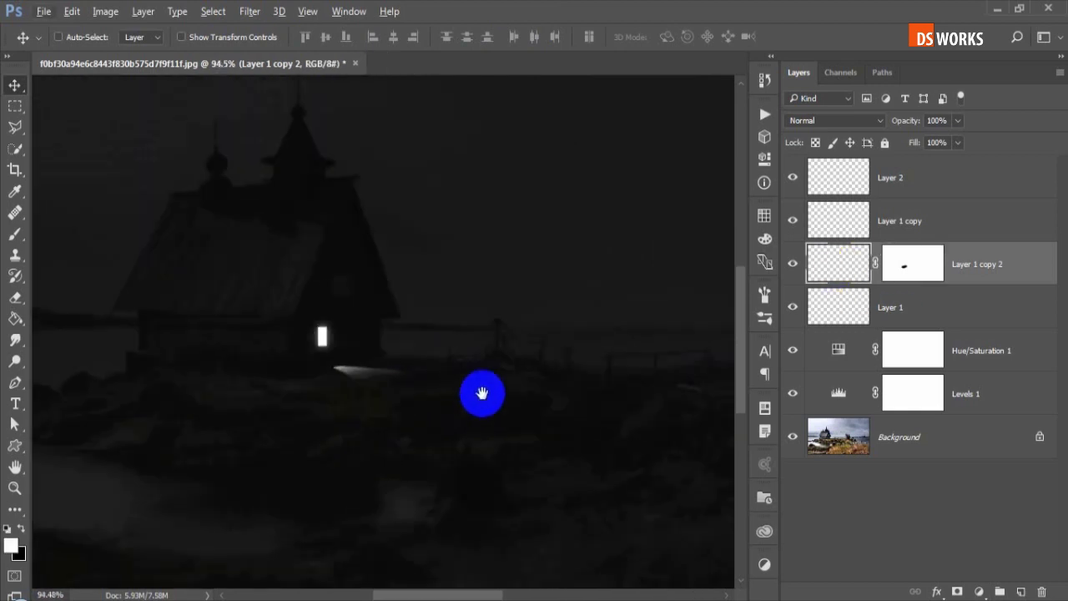
pyautogui.moveTo(481, 393); pyautogui.dragTo(167, 326)
pyautogui.keyDown('alt'); pyautogui.scroll(3, 171, 326); pyautogui.keyUp('alt')
pyautogui.keyDown('alt'); pyautogui.scroll(-2, 317, 392); pyautogui.keyUp('alt')
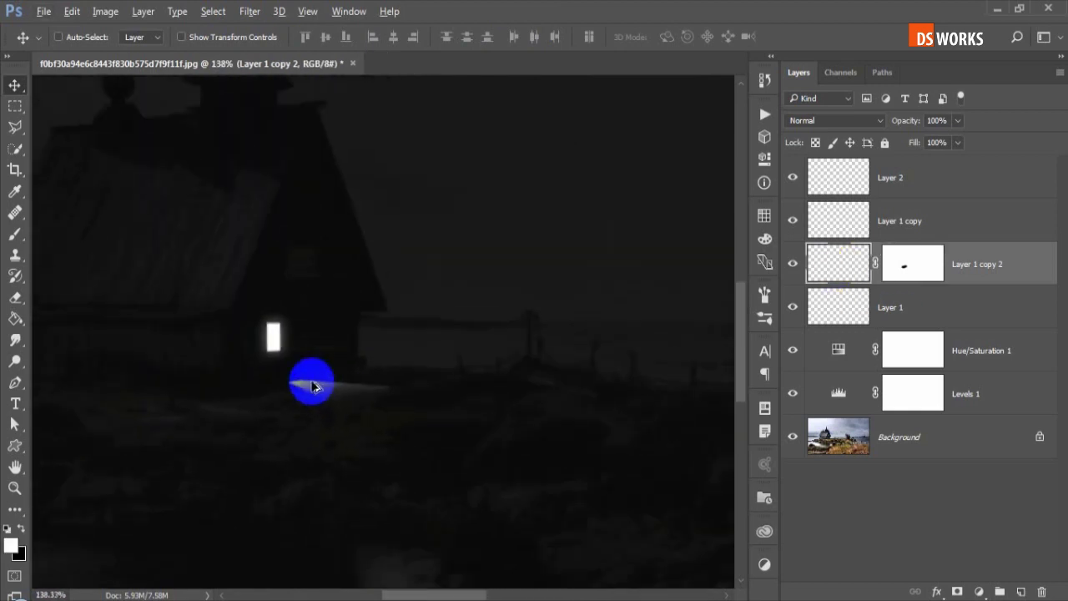
pyautogui.moveTo(592, 405); pyautogui.dragTo(72, 291)
pyautogui.moveTo(392, 334)
pyautogui.mouseDown()
pyautogui.moveTo(150, 345)
pyautogui.moveTo(275, 320)
pyautogui.mouseUp()
pyautogui.moveTo(553, 342); pyautogui.dragTo(411, 405)
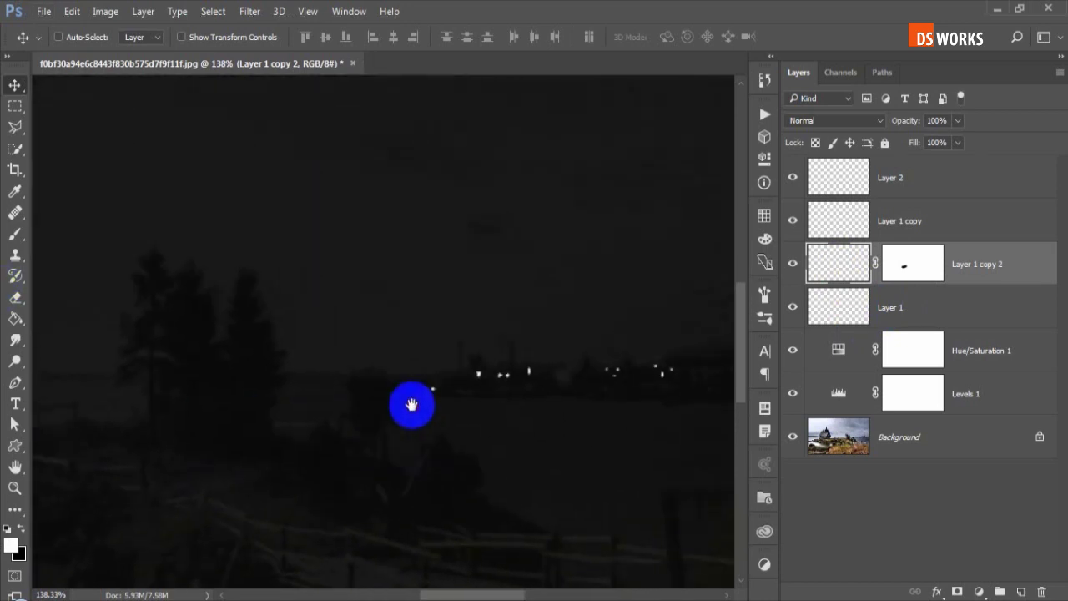
pyautogui.keyDown('alt'); pyautogui.scroll(3, 526, 392); pyautogui.keyUp('alt')
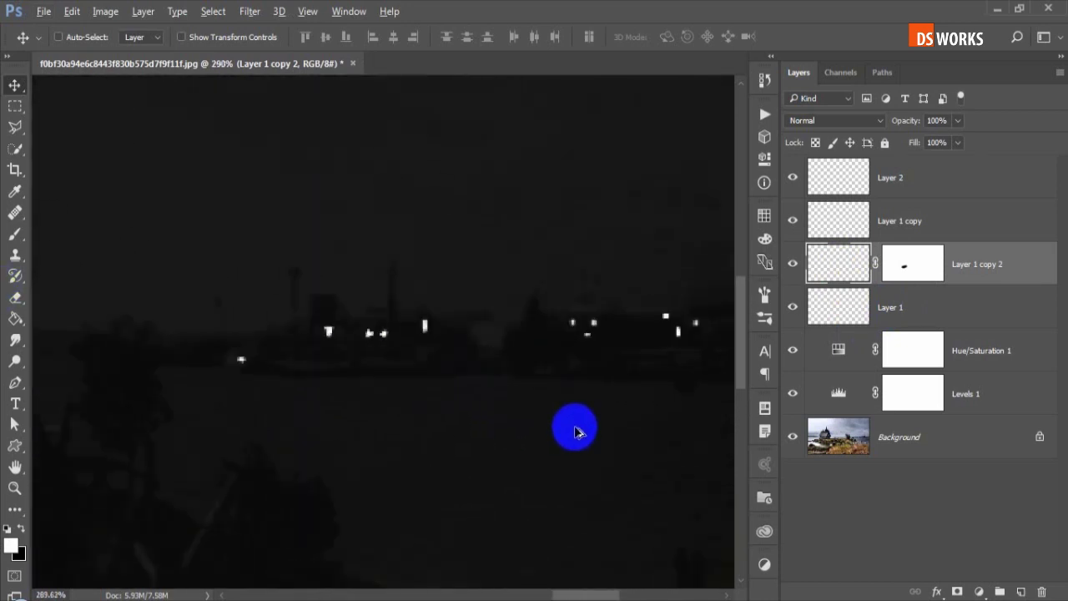
# Duplicate Layer 2 and apply a 2.2-pixel Gaussian Blur to the copy.
pyautogui.click(883, 182)
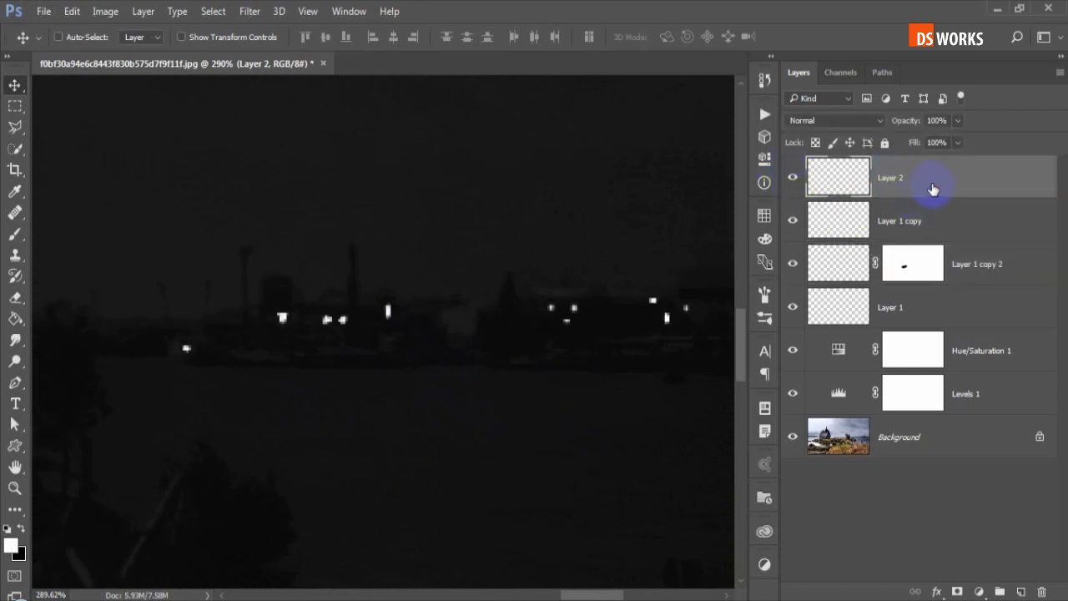
pyautogui.hotkey('ctrl', 'j')
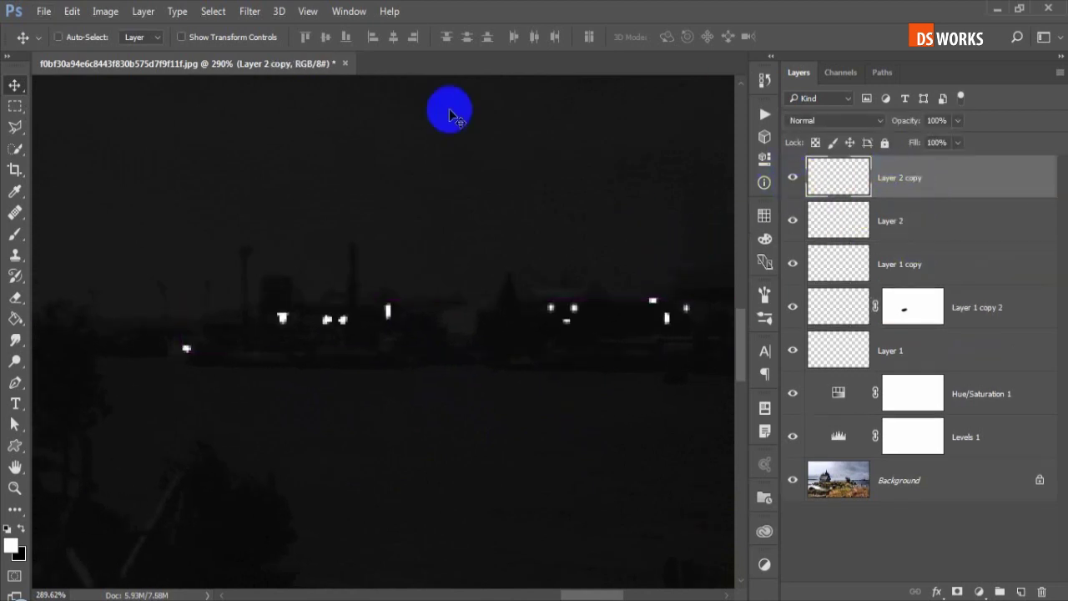
pyautogui.click(238, 12)
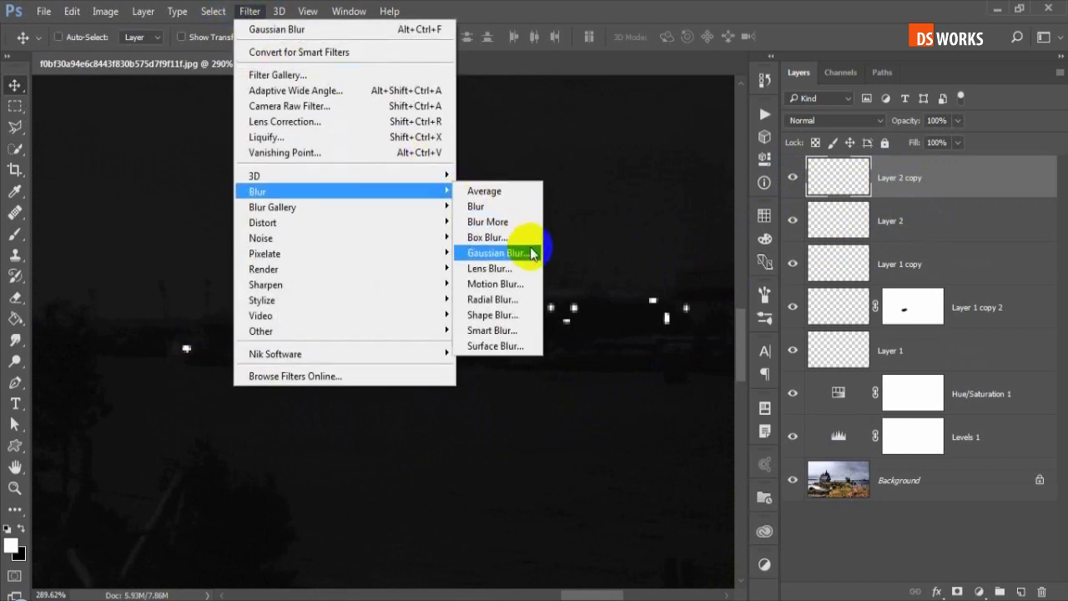
pyautogui.click(534, 247)
pyautogui.moveTo(639, 395)
pyautogui.mouseDown()
pyautogui.moveTo(622, 396)
pyautogui.moveTo(649, 375)
pyautogui.mouseUp()
pyautogui.press('Return')
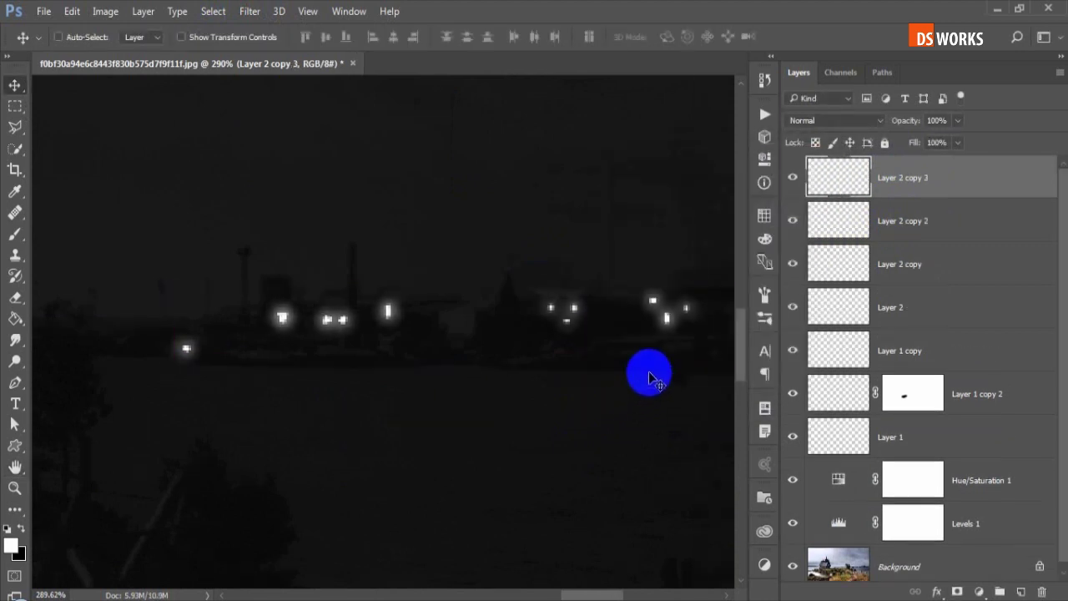
# Merge the blurred light copies into one glow layer and compare the lights with it toggled.
pyautogui.keyDown('shift'); pyautogui.click(898, 221); pyautogui.keyUp('shift')
pyautogui.keyDown('shift'); pyautogui.click(899, 257); pyautogui.keyUp('shift')
pyautogui.hotkey('ctrl', 'e')
pyautogui.click(792, 176)
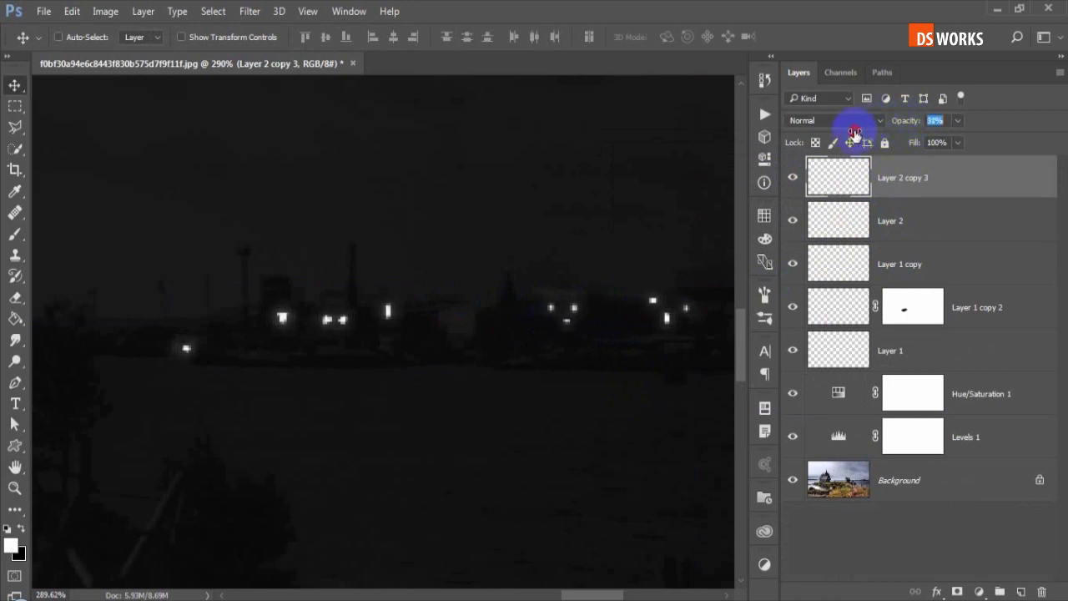
# Pan and zoom over the distant harbour lights to inspect the soft glow.
pyautogui.moveTo(656, 313)
pyautogui.mouseDown()
pyautogui.moveTo(293, 309)
pyautogui.moveTo(141, 267)
pyautogui.moveTo(369, 308)
pyautogui.moveTo(495, 286)
pyautogui.mouseUp()
pyautogui.moveTo(389, 258); pyautogui.dragTo(447, 259)
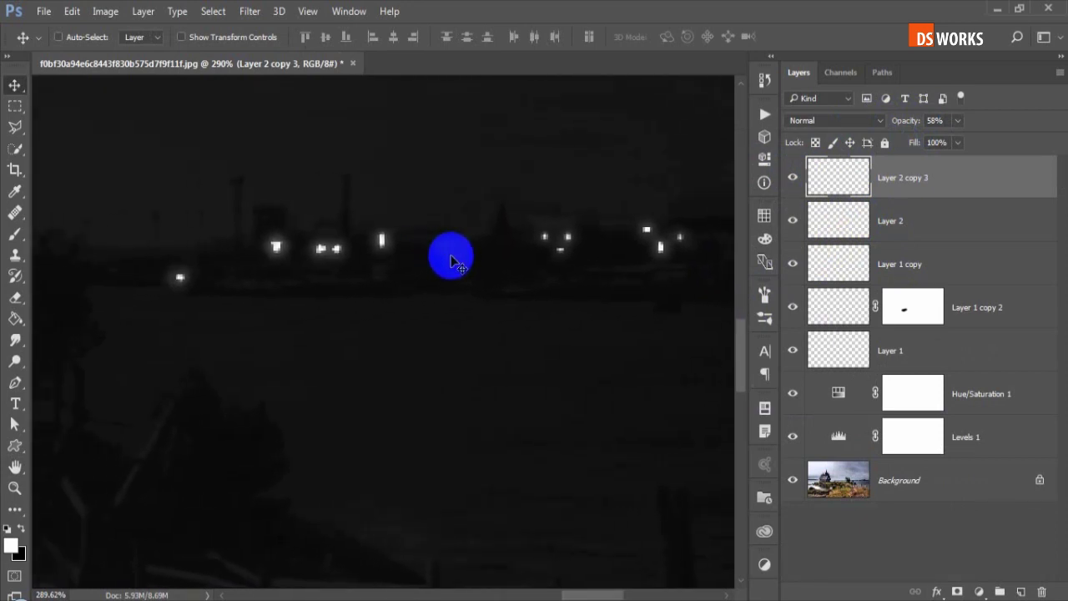
pyautogui.hscroll(-5, 484, 275)
pyautogui.hscroll(-3, 517, 304)
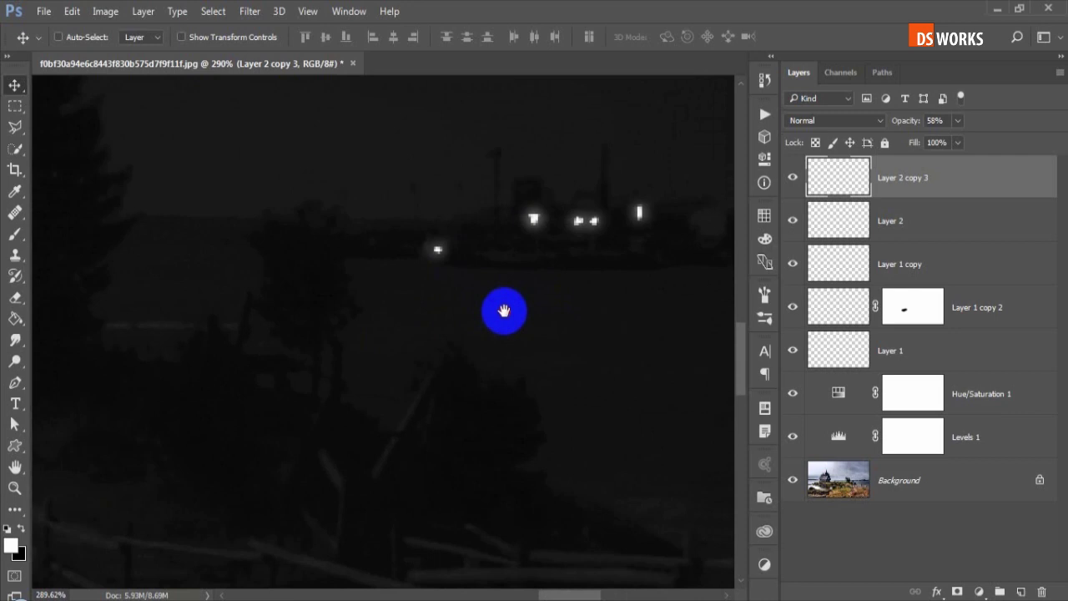
pyautogui.scroll(-3, 473, 330)
pyautogui.scroll(-2, 500, 323)
pyautogui.scroll(-2, 512, 330)
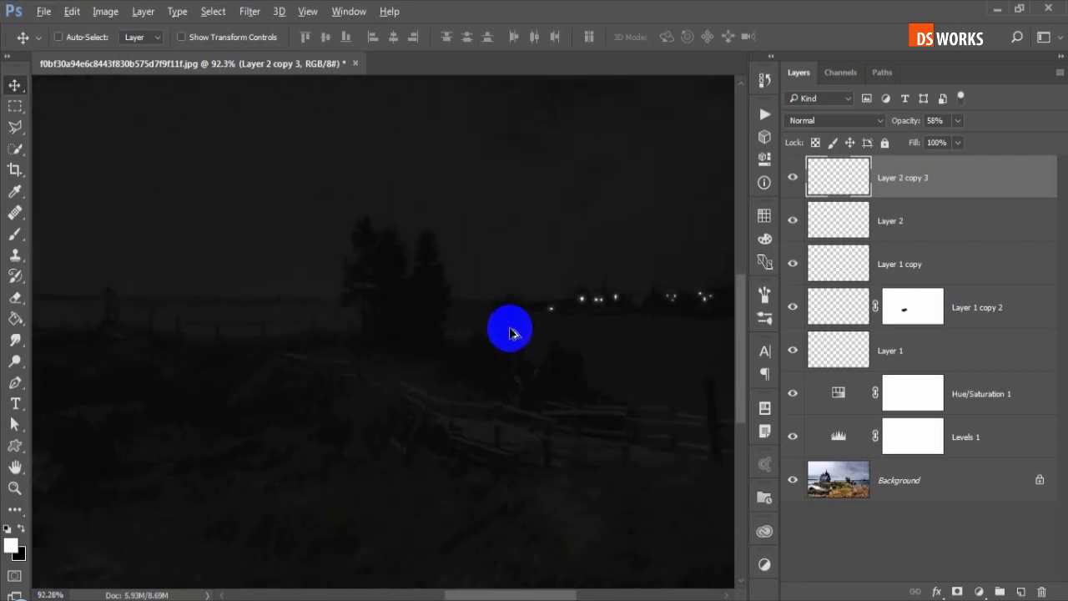
pyautogui.scroll(-1, 505, 334)
pyautogui.scroll(5, 505, 334)
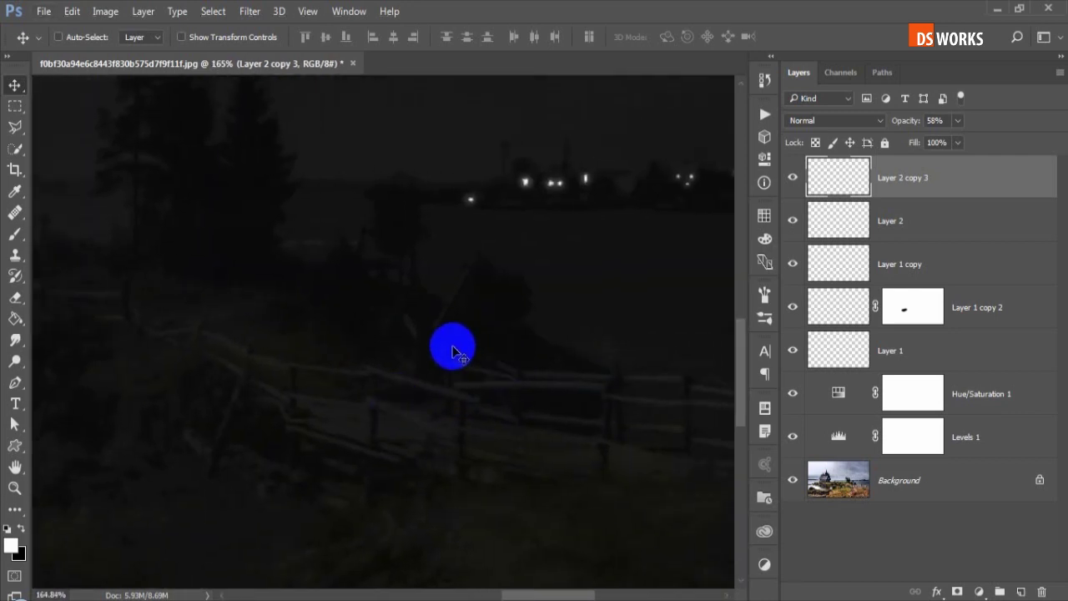
# Temporarily hide the Levels darkening and bring more of the fence into view.
pyautogui.click(792, 437)
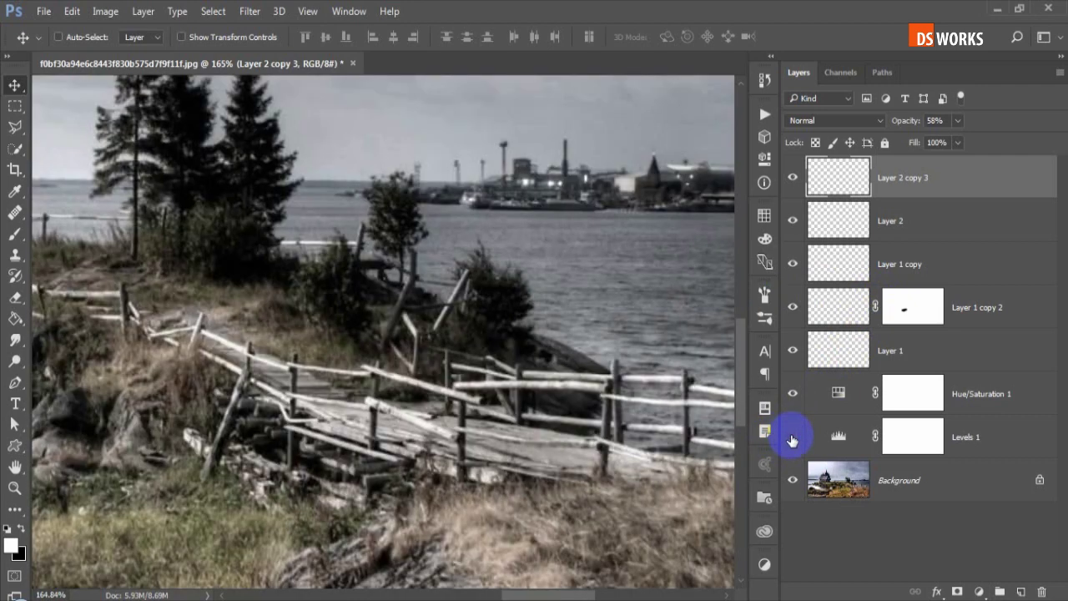
pyautogui.scroll(1, 417, 333)
pyautogui.moveTo(396, 281); pyautogui.dragTo(397, 302)
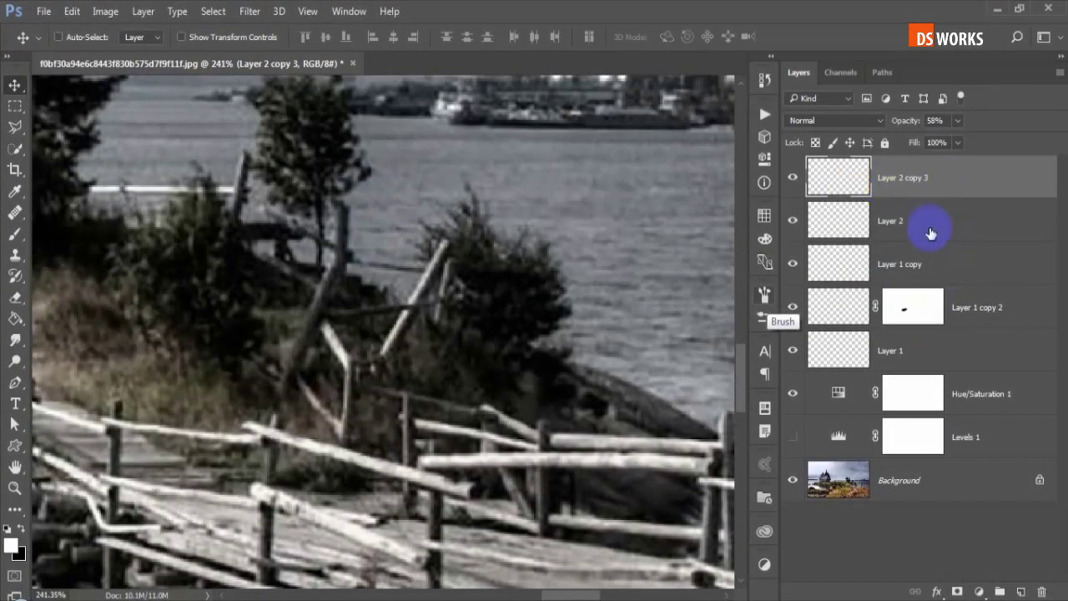
# Add a new empty layer above the light beam layer and pick a hard round brush.
pyautogui.click(957, 305)
pyautogui.click(1022, 589)
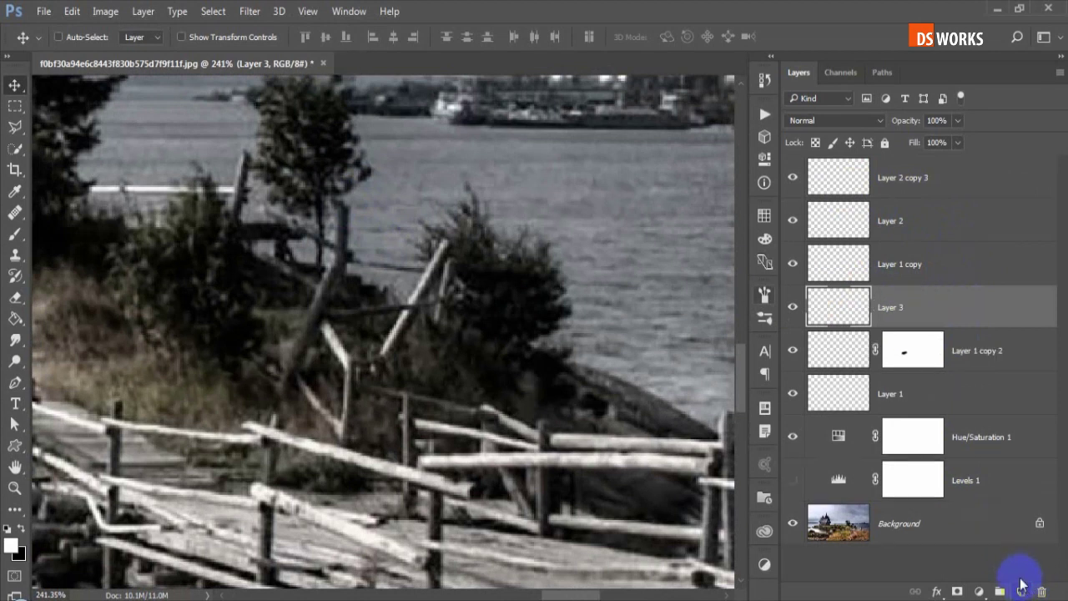
pyautogui.press('b')
pyautogui.rightClick(359, 222)
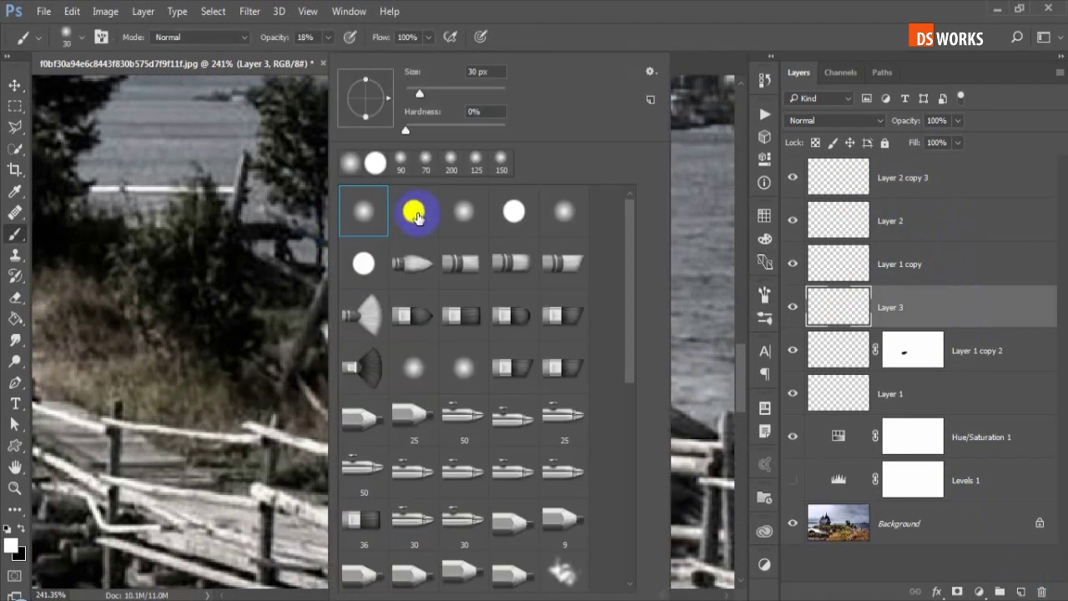
pyautogui.click(576, 27)
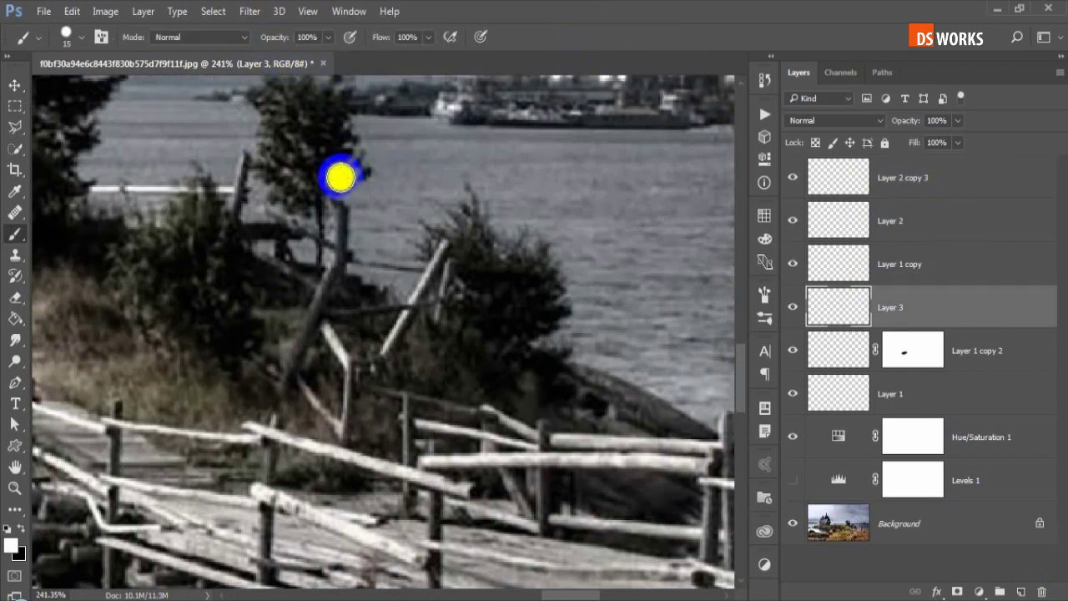
# Paint a white lamp dot on top of the post.
pyautogui.press('v')
pyautogui.moveTo(504, 265); pyautogui.dragTo(506, 356)
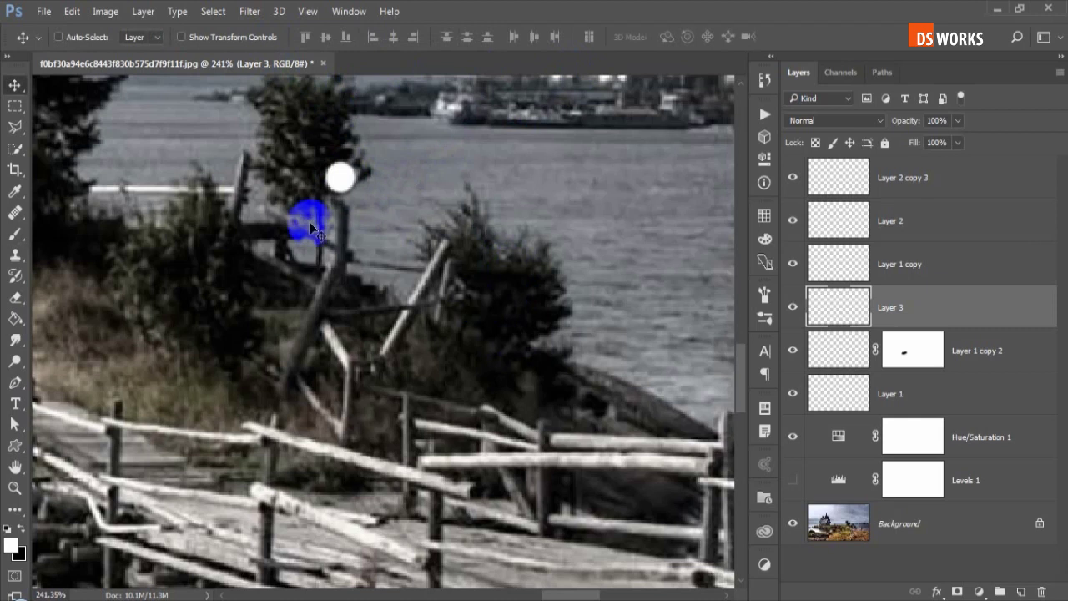
pyautogui.moveTo(311, 228); pyautogui.dragTo(389, 331)
pyautogui.scroll(-1, 389, 331)
pyautogui.scroll(-1, 389, 331)
# Show the Levels adjustment again and center the bright lamp spot in view.
pyautogui.press('l')
pyautogui.scroll(3, 373, 252)
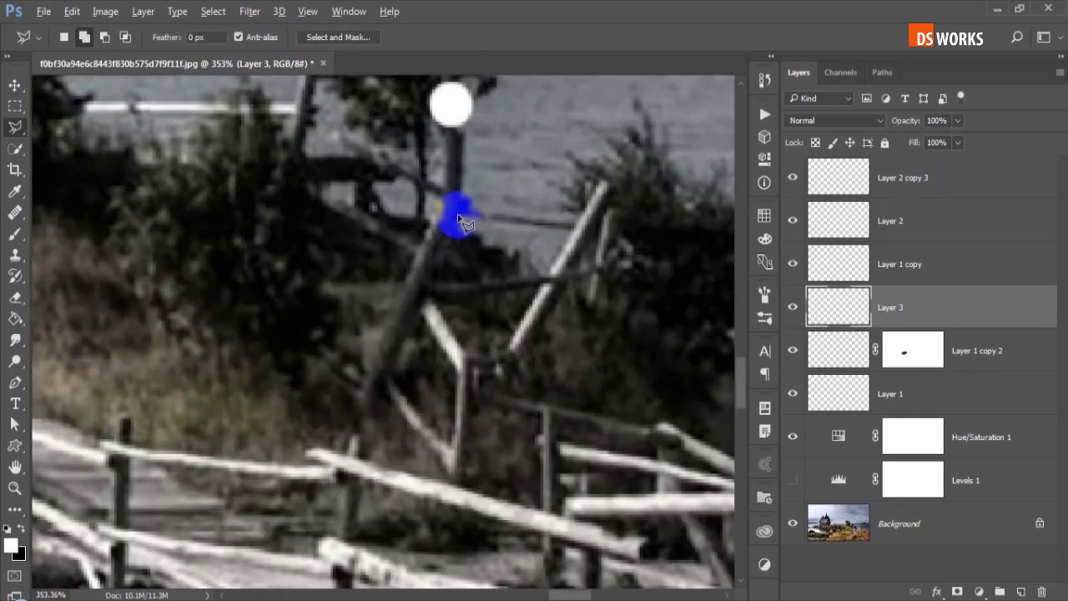
pyautogui.click(792, 481)
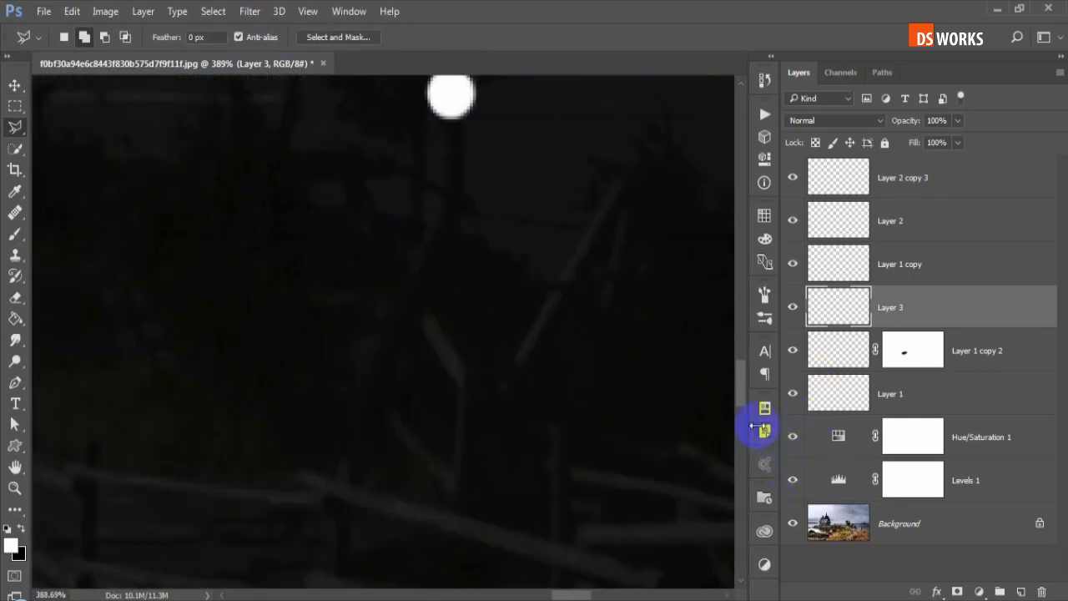
pyautogui.moveTo(543, 279); pyautogui.dragTo(475, 358)
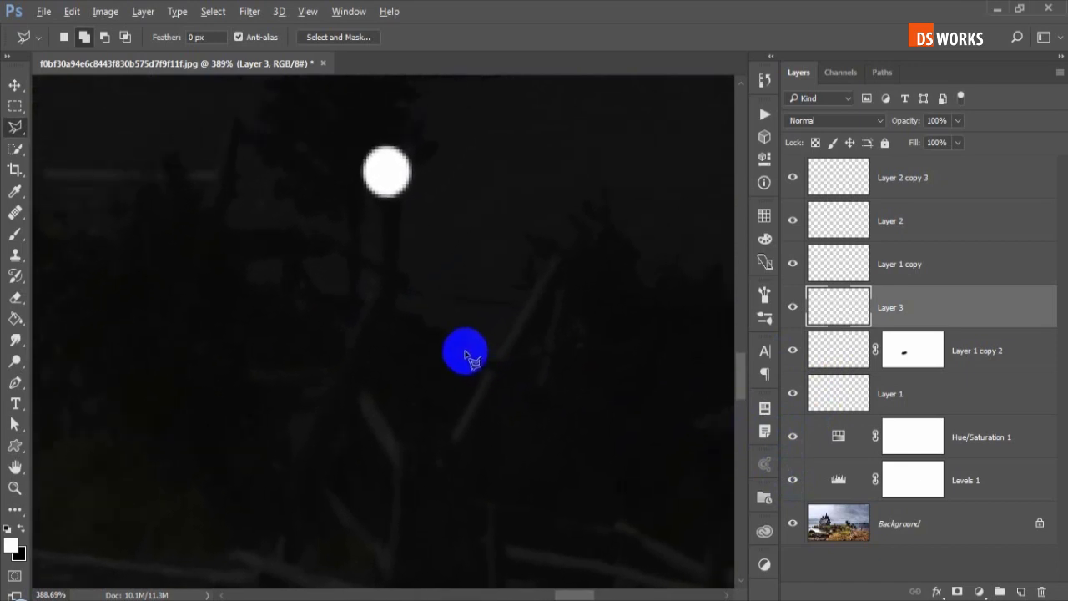
pyautogui.scroll(1, 469, 358)
# Add Layer 4 with a small hard round brush and trace the lamp post in white.
pyautogui.click(1019, 589)
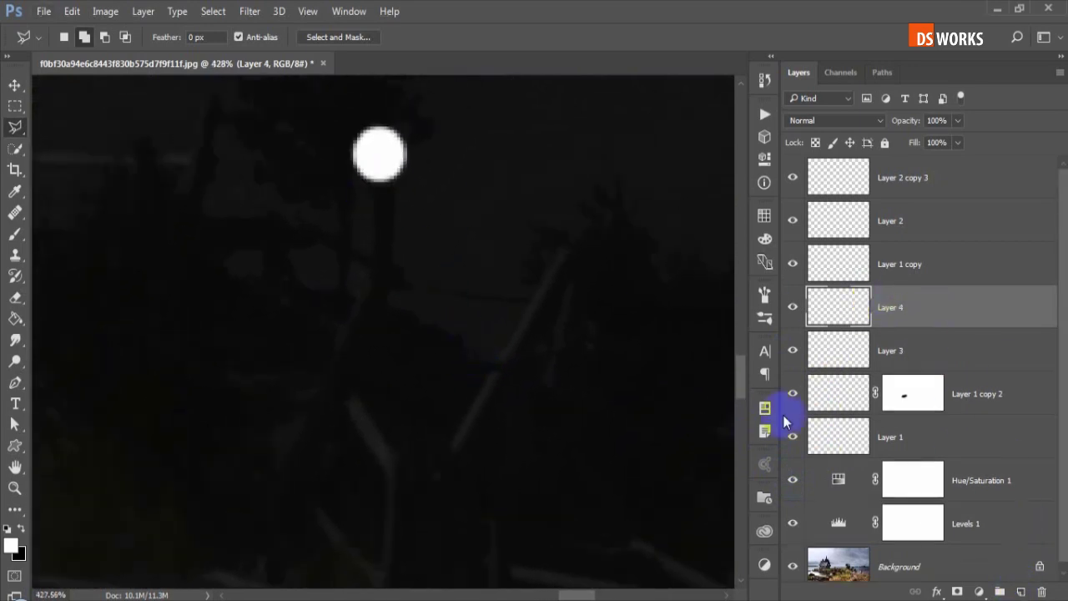
pyautogui.press('b')
pyautogui.rightClick(435, 194)
pyautogui.click(456, 160)
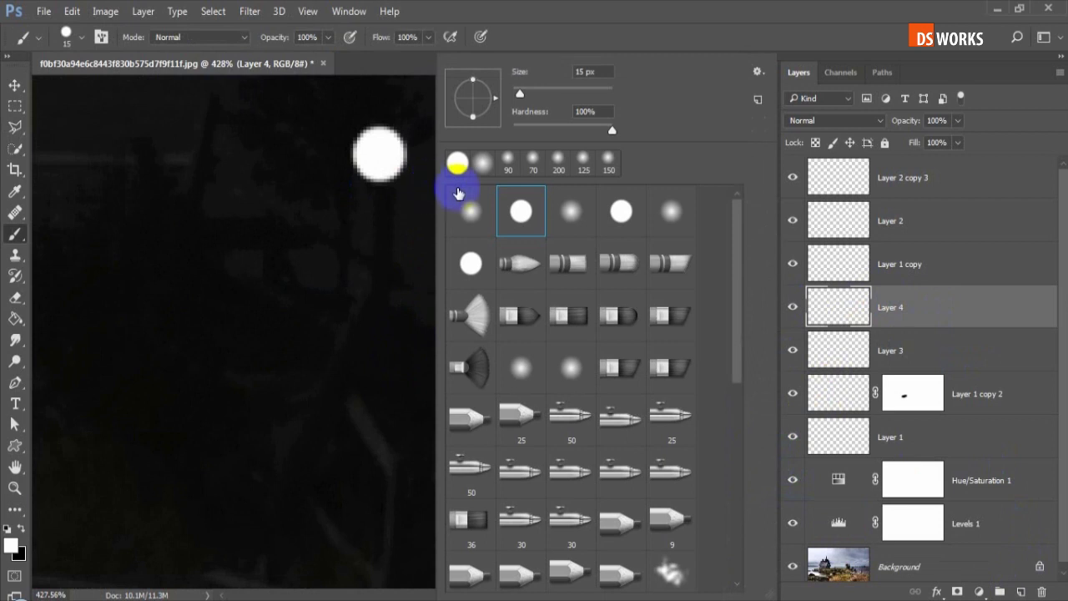
pyautogui.click(572, 18)
pyautogui.click(386, 178)
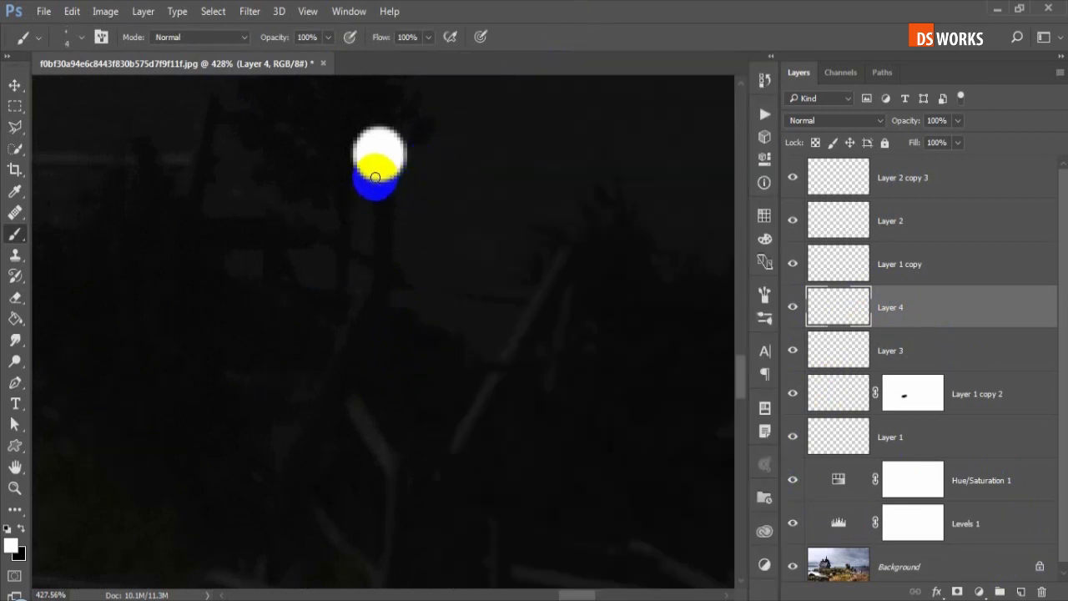
pyautogui.moveTo(379, 250)
pyautogui.mouseDown()
pyautogui.moveTo(441, 160)
pyautogui.moveTo(325, 455)
pyautogui.mouseUp()
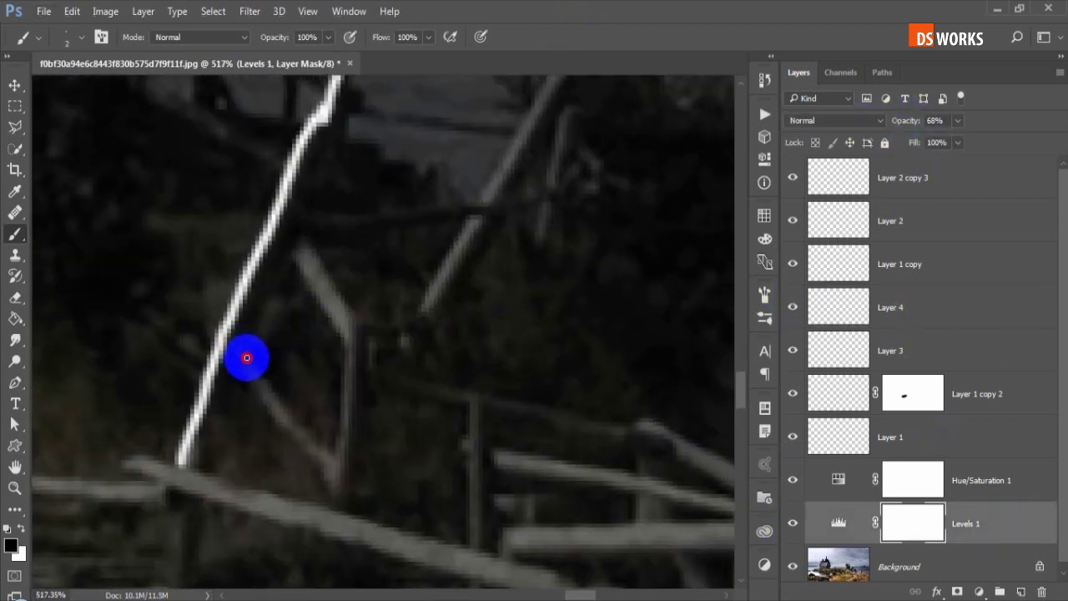
# Retrace the lamp post, its diagonal beam and a fence post on Layer 4.
pyautogui.click(847, 365)
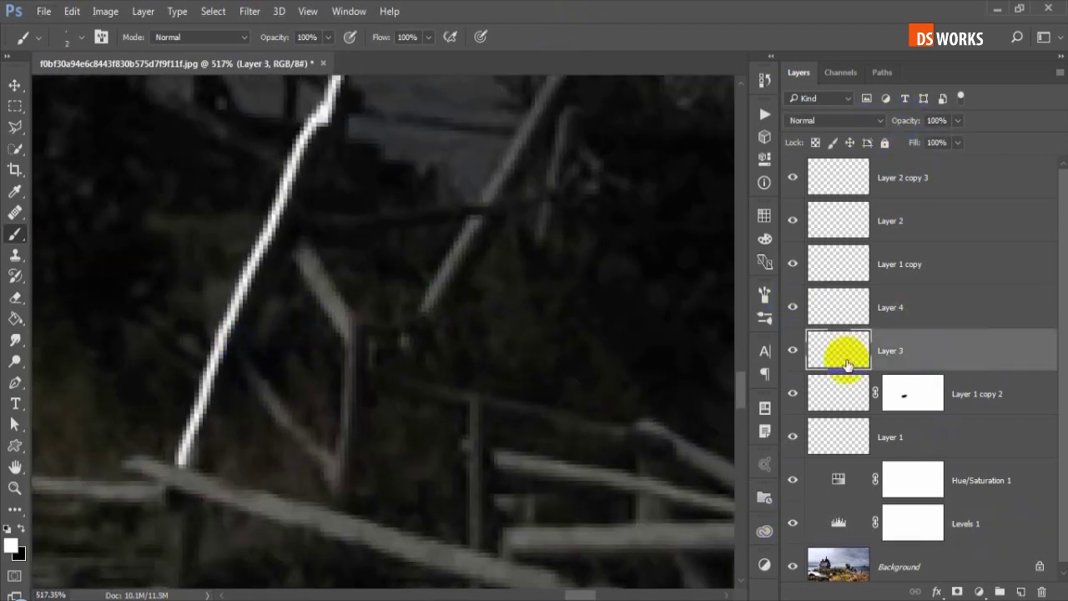
pyautogui.click(839, 309)
pyautogui.moveTo(239, 349); pyautogui.dragTo(334, 453)
pyautogui.moveTo(334, 324)
pyautogui.mouseDown()
pyautogui.moveTo(298, 231)
pyautogui.moveTo(335, 374)
pyautogui.mouseUp()
pyautogui.moveTo(203, 518)
pyautogui.mouseDown()
pyautogui.moveTo(230, 231)
pyautogui.moveTo(500, 281)
pyautogui.moveTo(588, 323)
pyautogui.mouseUp()
# Trace the upper and lower fence rails and a post in white.
pyautogui.moveTo(310, 293)
pyautogui.mouseDown()
pyautogui.moveTo(127, 211)
pyautogui.moveTo(406, 272)
pyautogui.mouseUp()
pyautogui.moveTo(356, 303); pyautogui.dragTo(115, 350)
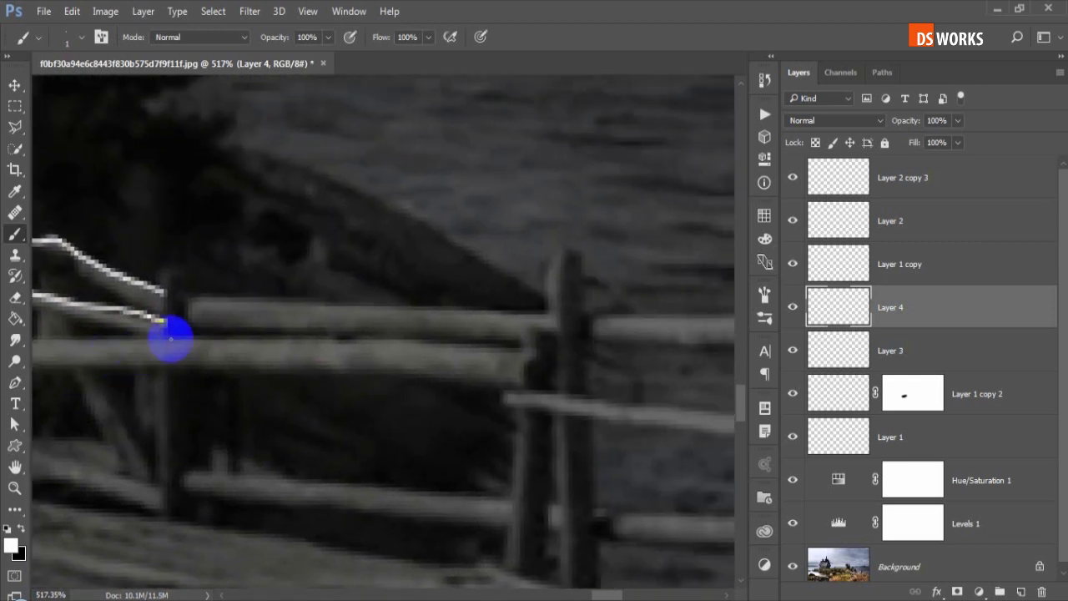
pyautogui.moveTo(194, 300); pyautogui.dragTo(548, 314)
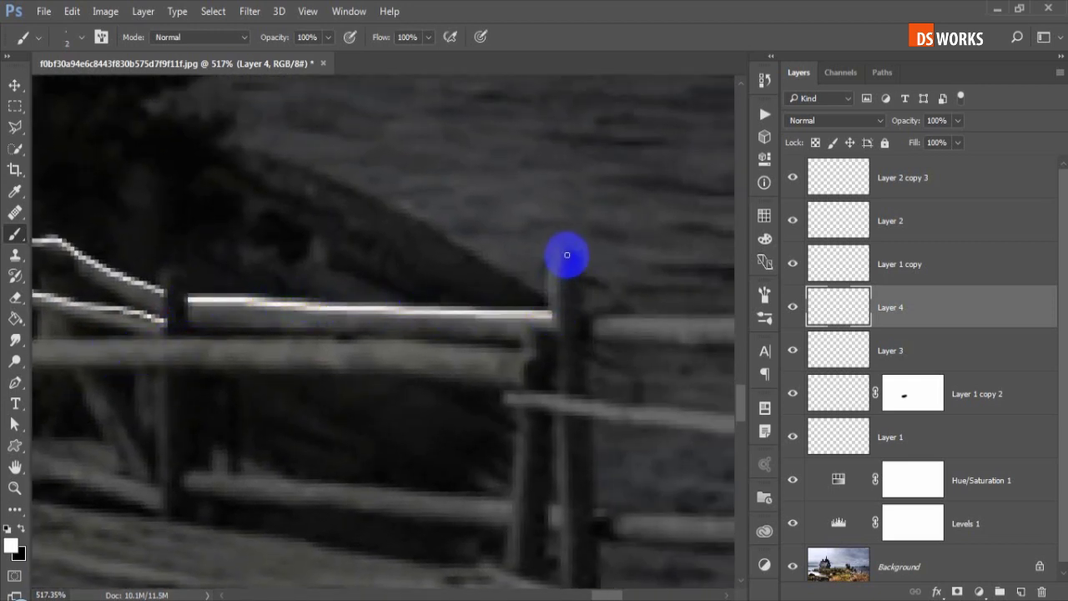
pyautogui.moveTo(564, 351)
pyautogui.mouseDown()
pyautogui.moveTo(691, 353)
pyautogui.moveTo(436, 317)
pyautogui.moveTo(72, 322)
pyautogui.moveTo(697, 408)
pyautogui.moveTo(214, 279)
pyautogui.moveTo(600, 317)
pyautogui.moveTo(397, 292)
pyautogui.moveTo(288, 231)
pyautogui.moveTo(291, 393)
pyautogui.moveTo(425, 420)
pyautogui.moveTo(276, 425)
pyautogui.moveTo(284, 492)
pyautogui.mouseUp()
pyautogui.moveTo(289, 410)
pyautogui.mouseDown()
pyautogui.moveTo(420, 459)
pyautogui.moveTo(370, 310)
pyautogui.moveTo(284, 313)
pyautogui.mouseUp()
pyautogui.moveTo(451, 417)
pyautogui.mouseDown()
pyautogui.moveTo(389, 437)
pyautogui.moveTo(291, 282)
pyautogui.moveTo(240, 362)
pyautogui.moveTo(251, 433)
pyautogui.mouseUp()
# Trace the next fence posts and their adjoining rails in white.
pyautogui.moveTo(213, 224)
pyautogui.mouseDown()
pyautogui.moveTo(584, 383)
pyautogui.moveTo(250, 117)
pyautogui.mouseUp()
pyautogui.moveTo(250, 222)
pyautogui.mouseDown()
pyautogui.moveTo(280, 503)
pyautogui.moveTo(317, 443)
pyautogui.moveTo(394, 414)
pyautogui.mouseUp()
pyautogui.moveTo(429, 242); pyautogui.dragTo(430, 450)
pyautogui.moveTo(429, 451)
pyautogui.mouseDown()
pyautogui.moveTo(440, 267)
pyautogui.moveTo(460, 237)
pyautogui.mouseUp()
pyautogui.moveTo(442, 196)
pyautogui.mouseDown()
pyautogui.moveTo(436, 506)
pyautogui.moveTo(107, 393)
pyautogui.mouseUp()
pyautogui.moveTo(136, 197)
pyautogui.mouseDown()
pyautogui.moveTo(430, 249)
pyautogui.moveTo(717, 250)
pyautogui.mouseUp()
# Extend the rail lines rightward and trace another fence post down its length.
pyautogui.moveTo(178, 317); pyautogui.dragTo(575, 368)
pyautogui.moveTo(574, 367)
pyautogui.mouseDown()
pyautogui.moveTo(281, 353)
pyautogui.moveTo(584, 513)
pyautogui.mouseUp()
pyautogui.moveTo(263, 348); pyautogui.dragTo(459, 405)
pyautogui.moveTo(392, 321)
pyautogui.mouseDown()
pyautogui.moveTo(107, 338)
pyautogui.moveTo(430, 361)
pyautogui.mouseUp()
pyautogui.moveTo(434, 281); pyautogui.dragTo(291, 217)
pyautogui.moveTo(298, 255)
pyautogui.mouseDown()
pyautogui.moveTo(320, 371)
pyautogui.moveTo(300, 384)
pyautogui.mouseUp()
pyautogui.moveTo(245, 241); pyautogui.dragTo(489, 248)
# Trace the short rail sections, the next post top to bottom, and a long rail.
pyautogui.moveTo(604, 247)
pyautogui.mouseDown()
pyautogui.moveTo(507, 246)
pyautogui.moveTo(377, 214)
pyautogui.moveTo(591, 262)
pyautogui.moveTo(525, 161)
pyautogui.moveTo(528, 363)
pyautogui.mouseUp()
pyautogui.moveTo(525, 242); pyautogui.dragTo(292, 242)
pyautogui.moveTo(453, 259); pyautogui.dragTo(120, 200)
pyautogui.moveTo(218, 222); pyautogui.dragTo(484, 268)
pyautogui.moveTo(484, 267)
pyautogui.mouseDown()
pyautogui.moveTo(456, 392)
pyautogui.moveTo(439, 291)
pyautogui.moveTo(441, 407)
pyautogui.moveTo(420, 184)
pyautogui.moveTo(442, 150)
pyautogui.mouseUp()
pyautogui.scroll(-3, 487, 320)
pyautogui.moveTo(413, 326)
pyautogui.mouseDown()
pyautogui.moveTo(282, 308)
pyautogui.moveTo(672, 353)
pyautogui.mouseUp()
# Trace the upper and lower rails at the fence's left end, then view the whole traced fence.
pyautogui.scroll(-2, 585, 334)
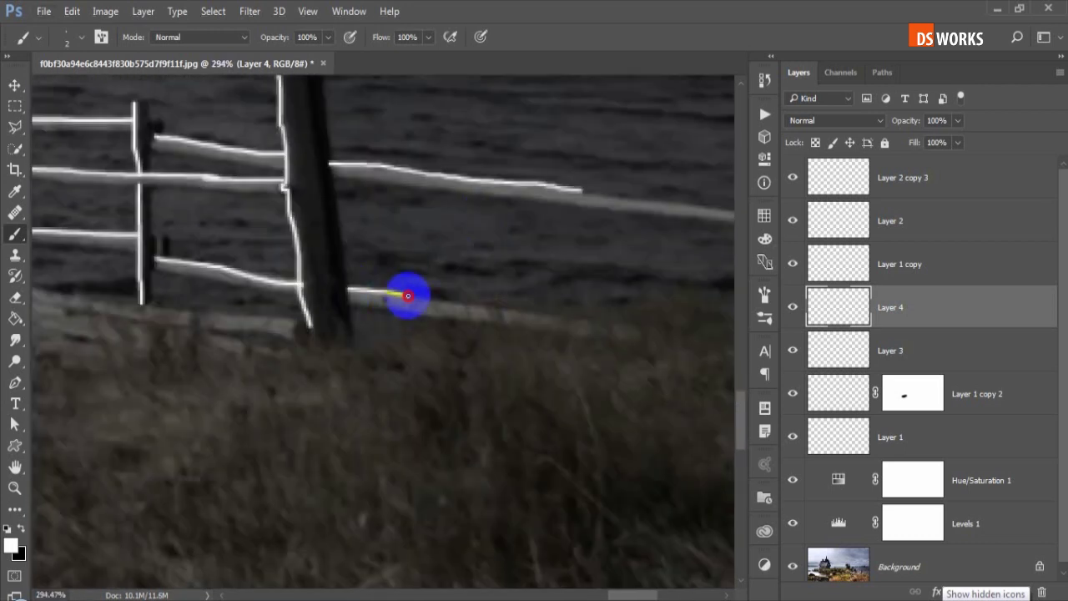
pyautogui.scroll(-3, 405, 295)
pyautogui.scroll(3, 239, 303)
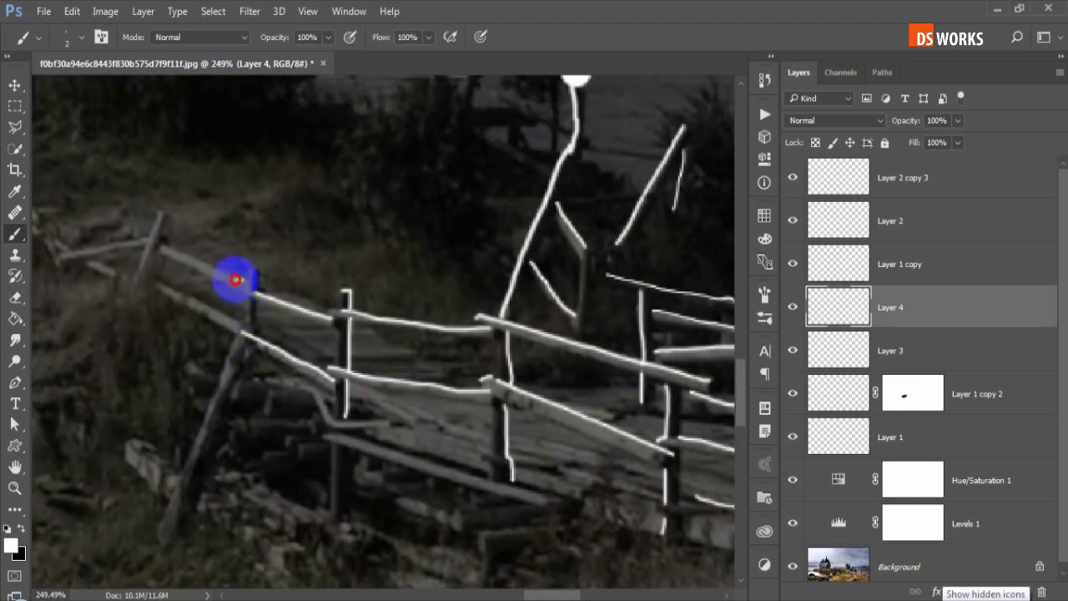
pyautogui.moveTo(260, 341); pyautogui.dragTo(241, 324)
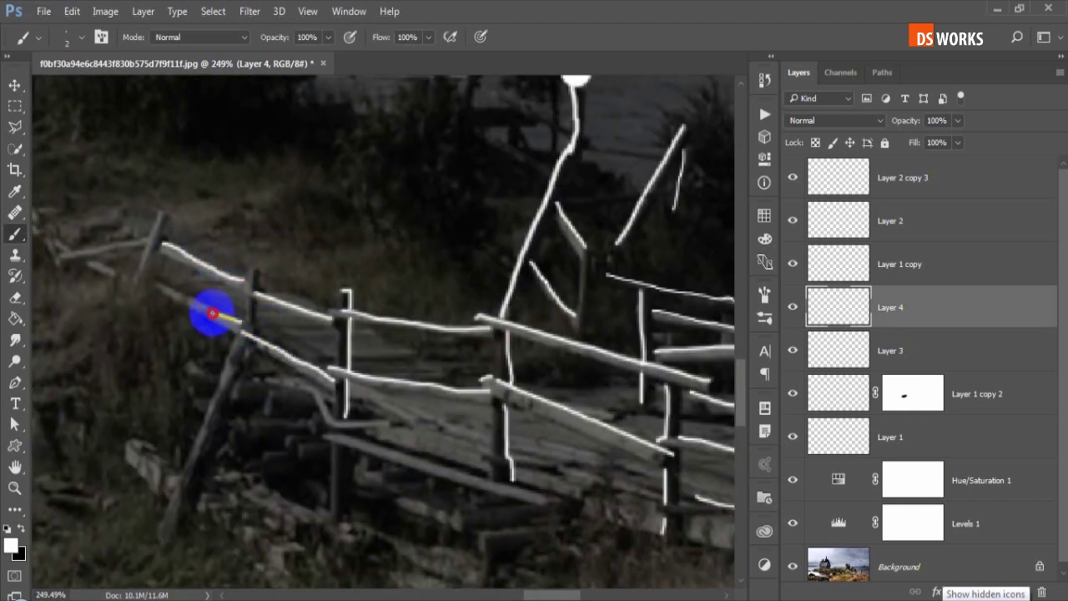
pyautogui.moveTo(169, 290); pyautogui.dragTo(261, 357)
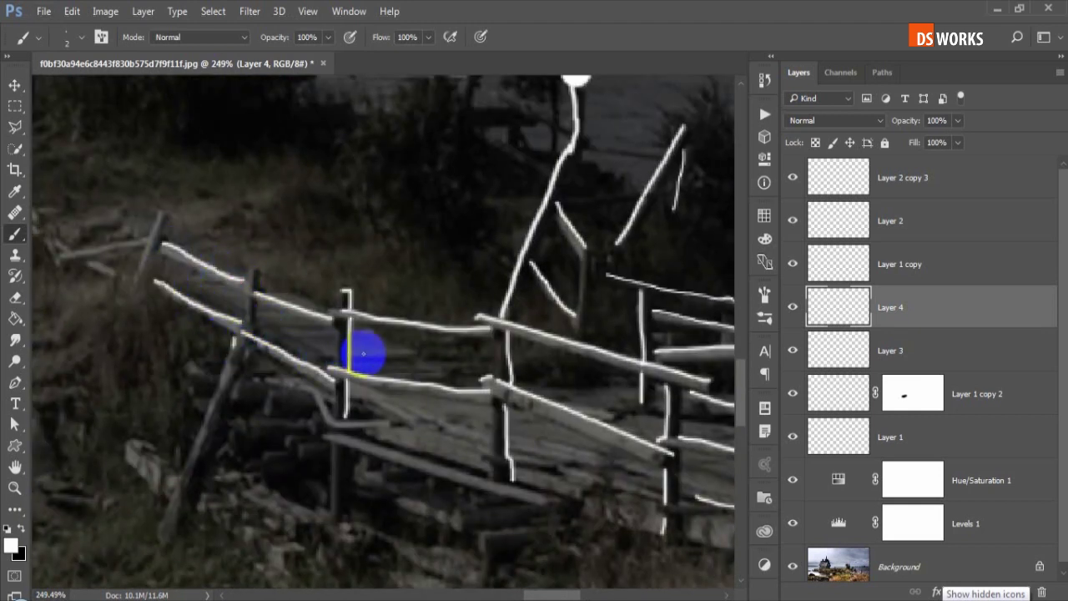
pyautogui.scroll(-2, 364, 345)
pyautogui.scroll(-1, 322, 345)
pyautogui.moveTo(429, 346); pyautogui.dragTo(307, 313)
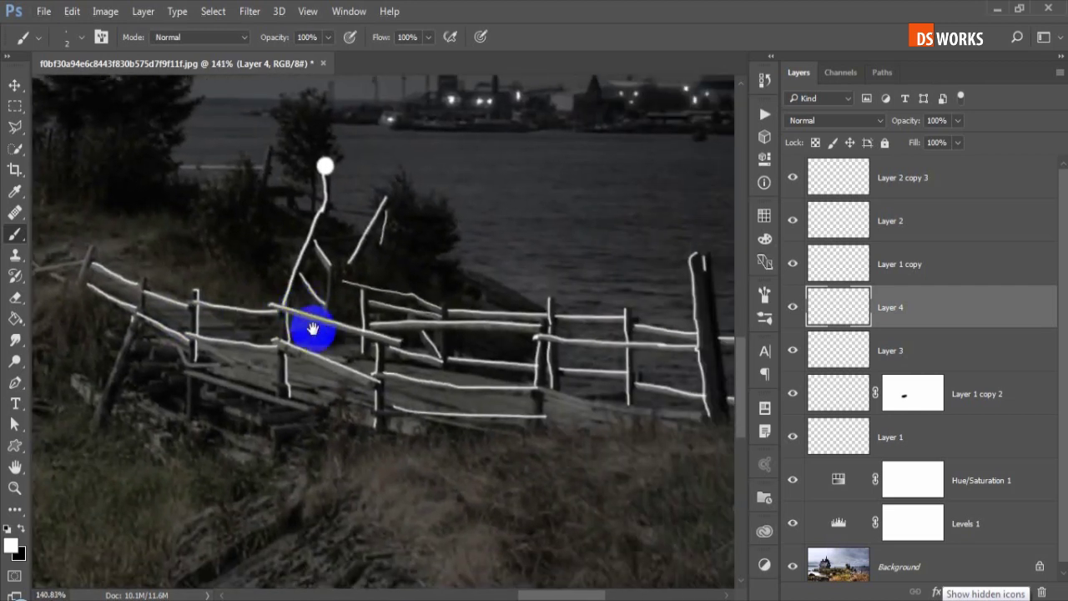
pyautogui.scroll(-1, 308, 305)
pyautogui.scroll(-1, 300, 305)
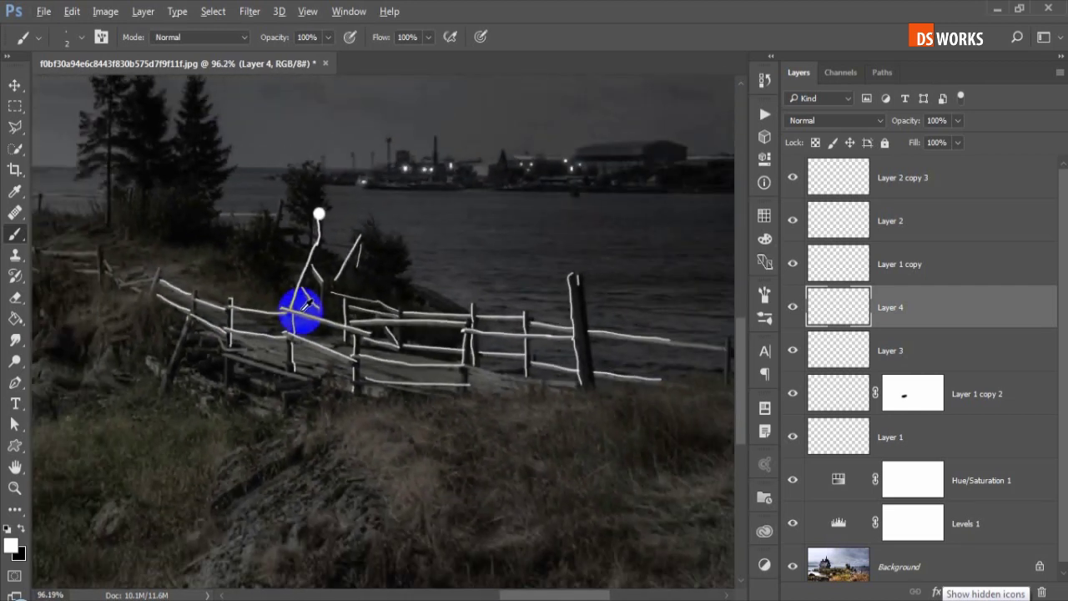
pyautogui.scroll(1, 293, 307)
pyautogui.scroll(1, 271, 309)
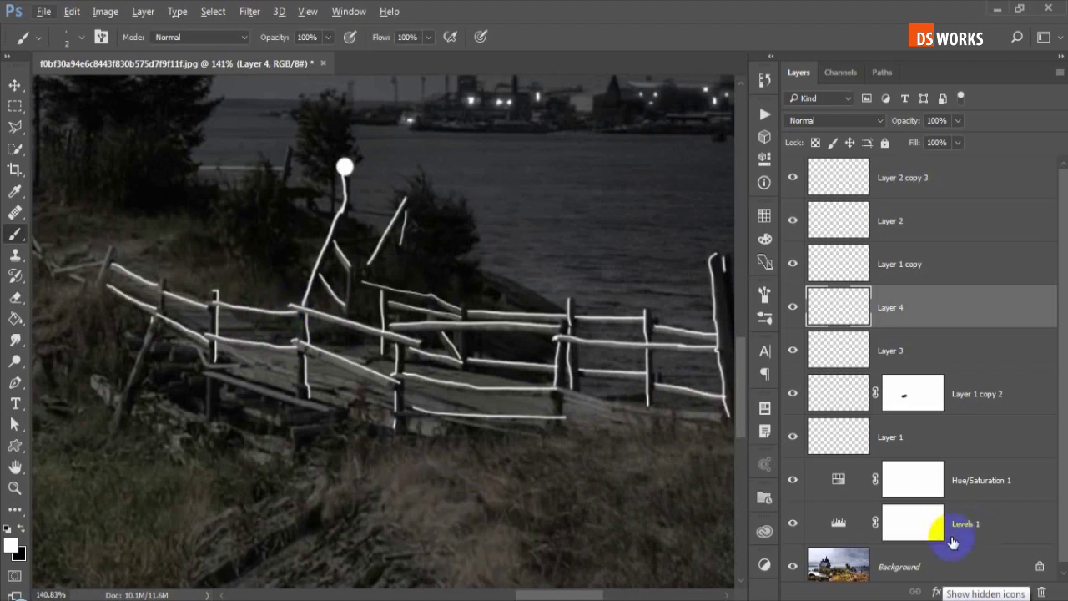
# Raise Levels 1 opacity from 68% to 100% to darken the scene.
pyautogui.click(836, 524)
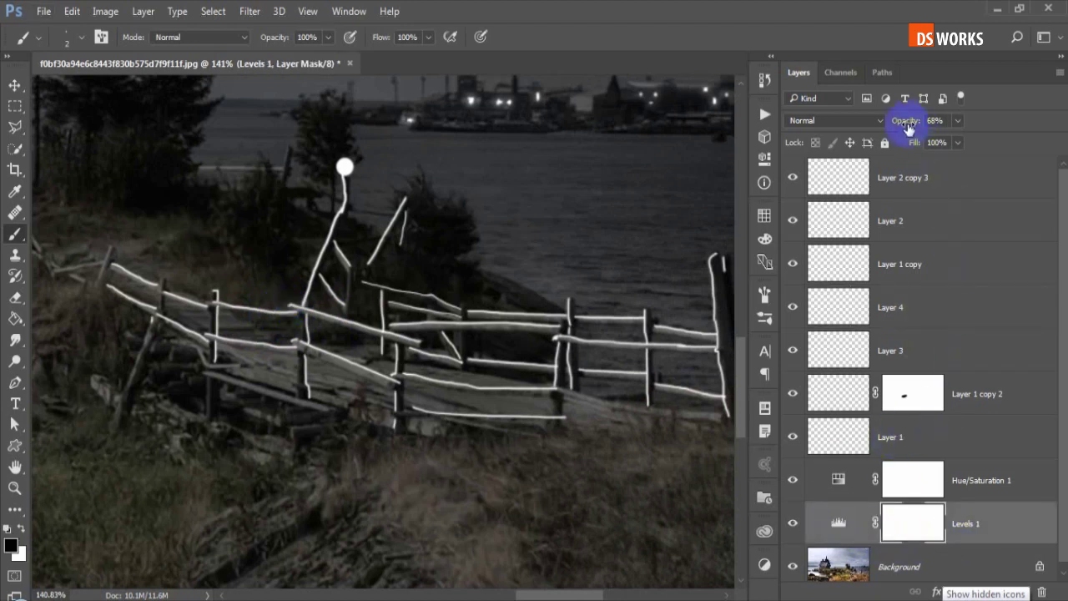
pyautogui.press('Return')
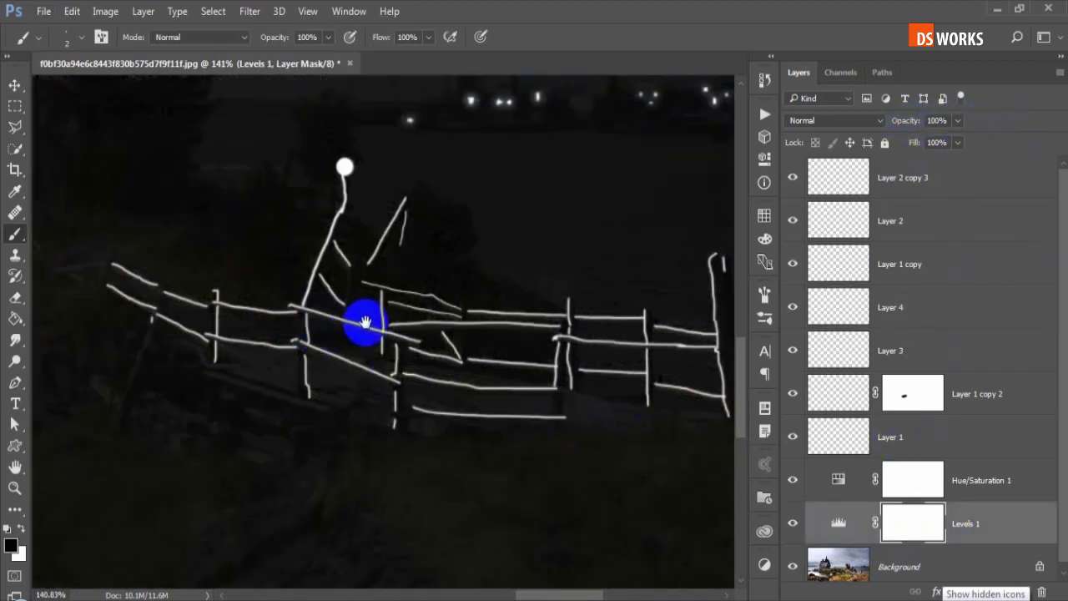
pyautogui.scroll(-2, 271, 318)
pyautogui.scroll(-1, 303, 358)
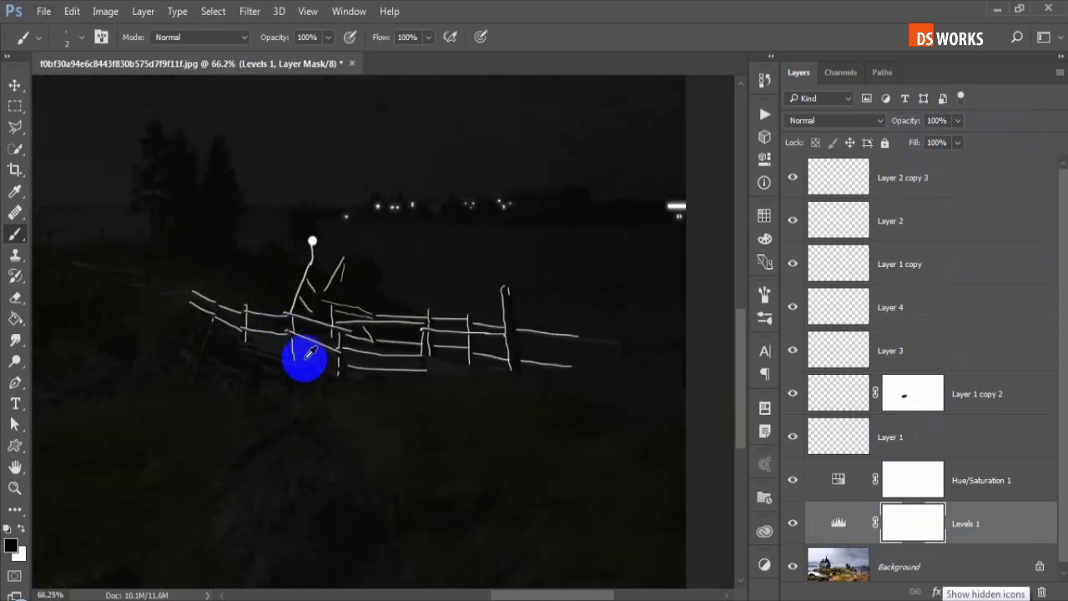
pyautogui.scroll(-2, 303, 358)
pyautogui.scroll(-1, 303, 358)
pyautogui.scroll(1, 600, 427)
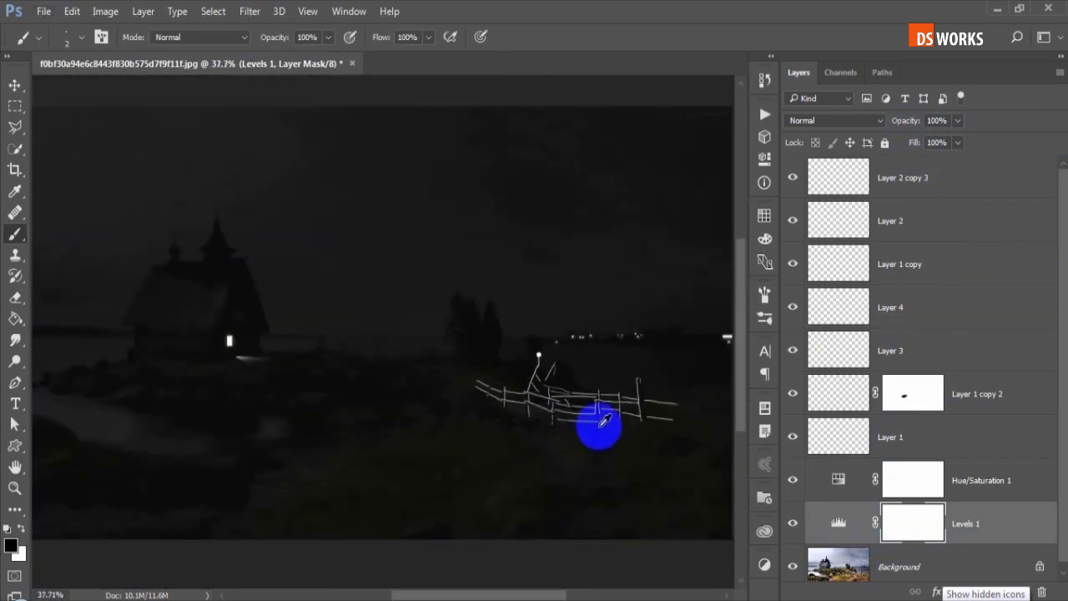
pyautogui.scroll(4, 626, 425)
pyautogui.moveTo(592, 406); pyautogui.dragTo(524, 376)
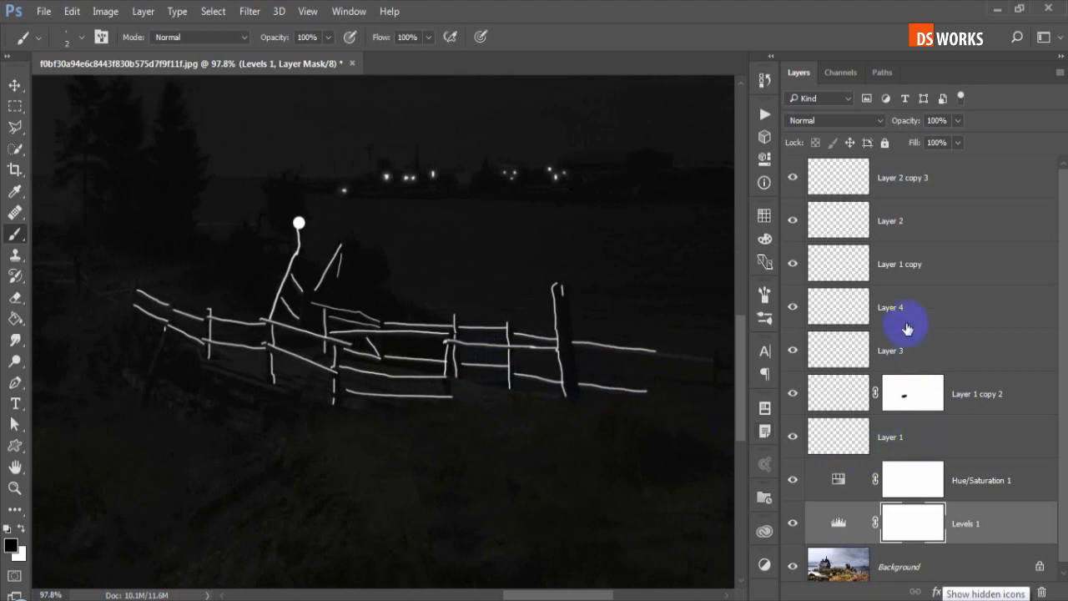
# Toggle Layer 4's fence strokes to compare, then add a white layer mask to it.
pyautogui.click(915, 330)
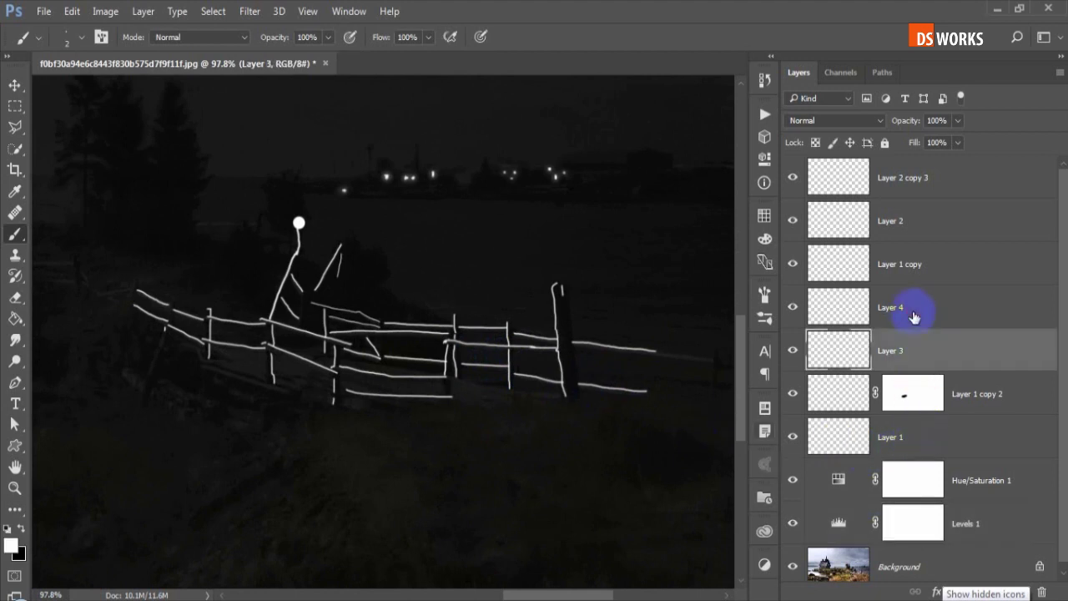
pyautogui.click(906, 304)
pyautogui.click(793, 308)
pyautogui.click(793, 309)
pyautogui.click(793, 310)
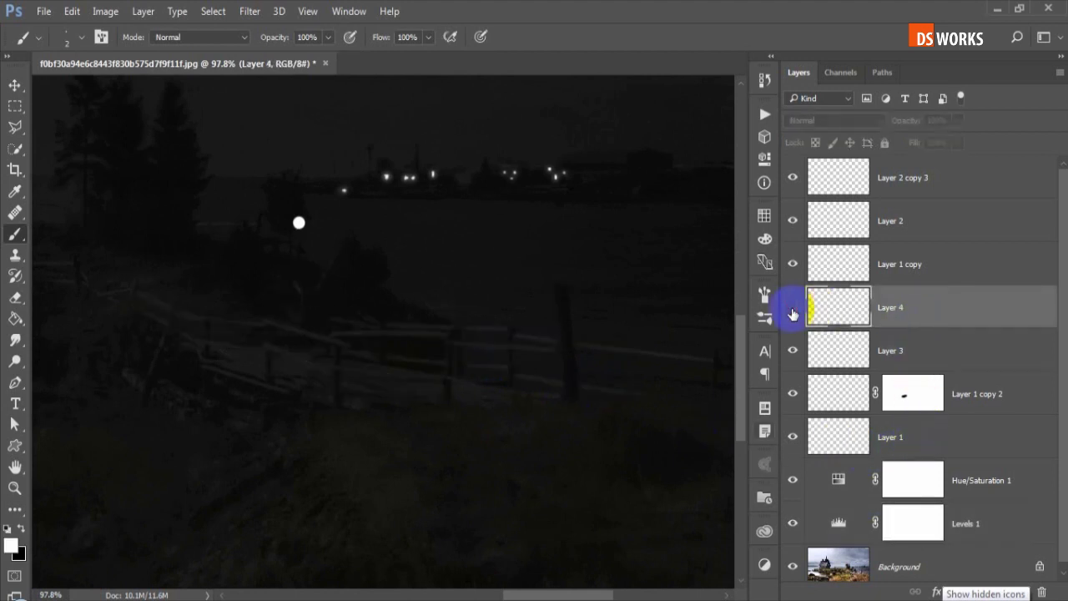
pyautogui.press('v')
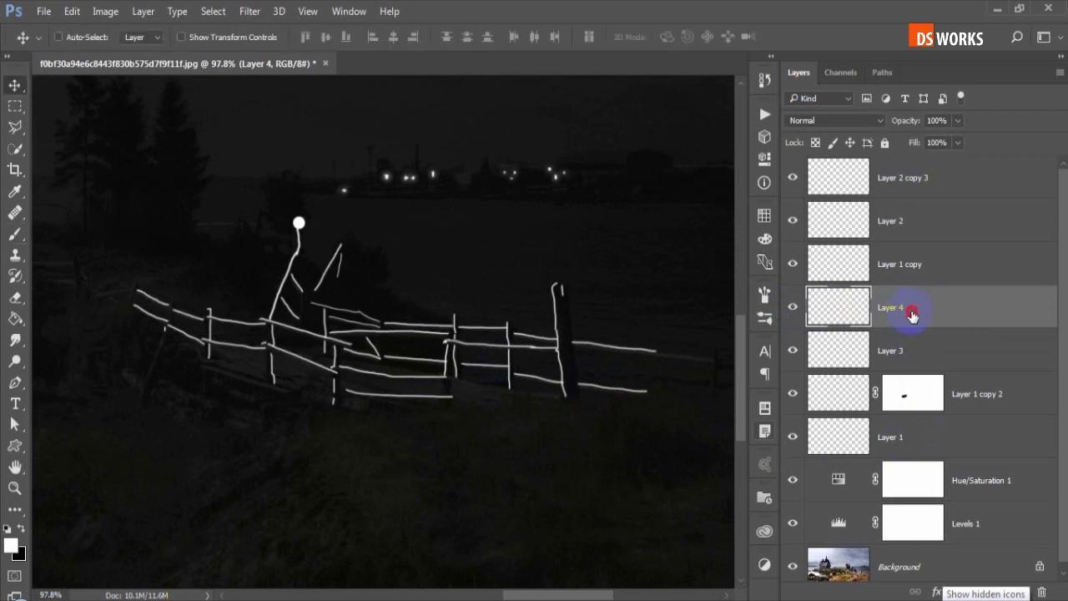
pyautogui.click(957, 591)
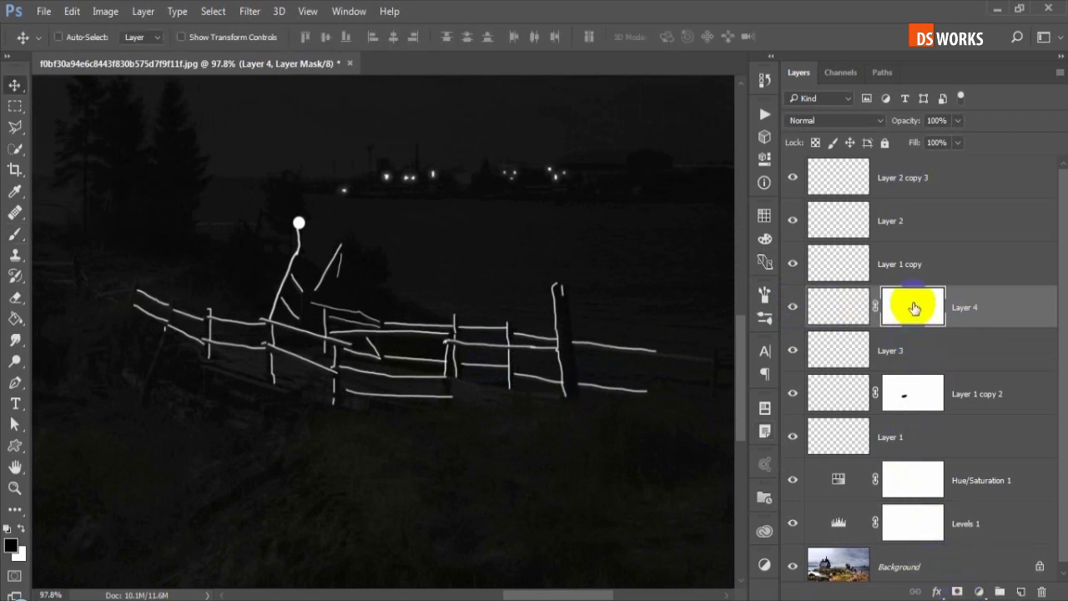
# Choose a soft round brush and frame the whole fence area.
pyautogui.hscroll(3, 446, 326)
pyautogui.press('b')
pyautogui.rightClick(416, 264)
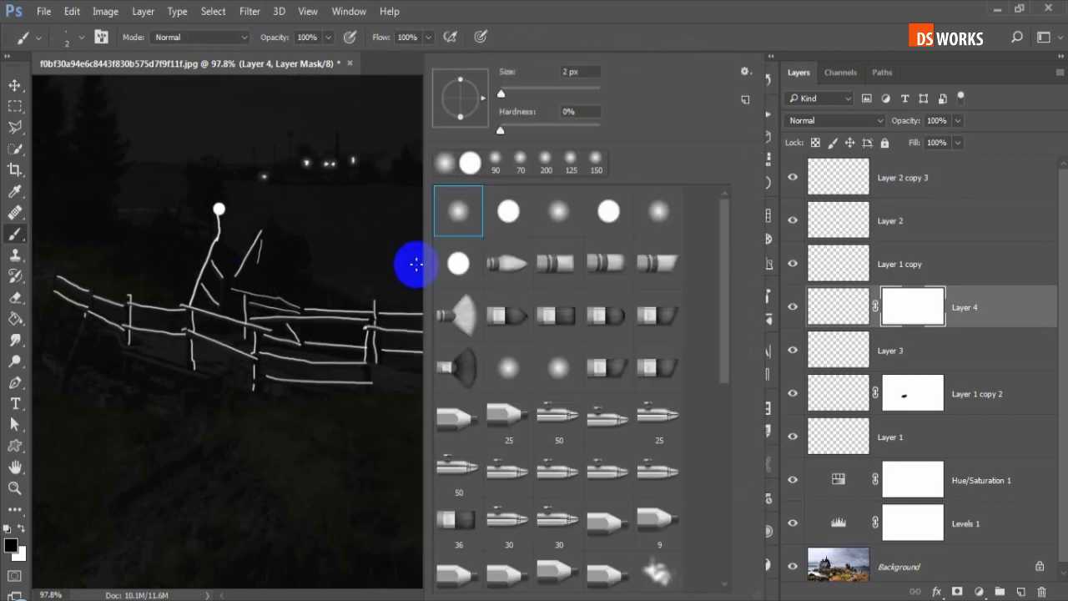
pyautogui.doubleClick(464, 226)
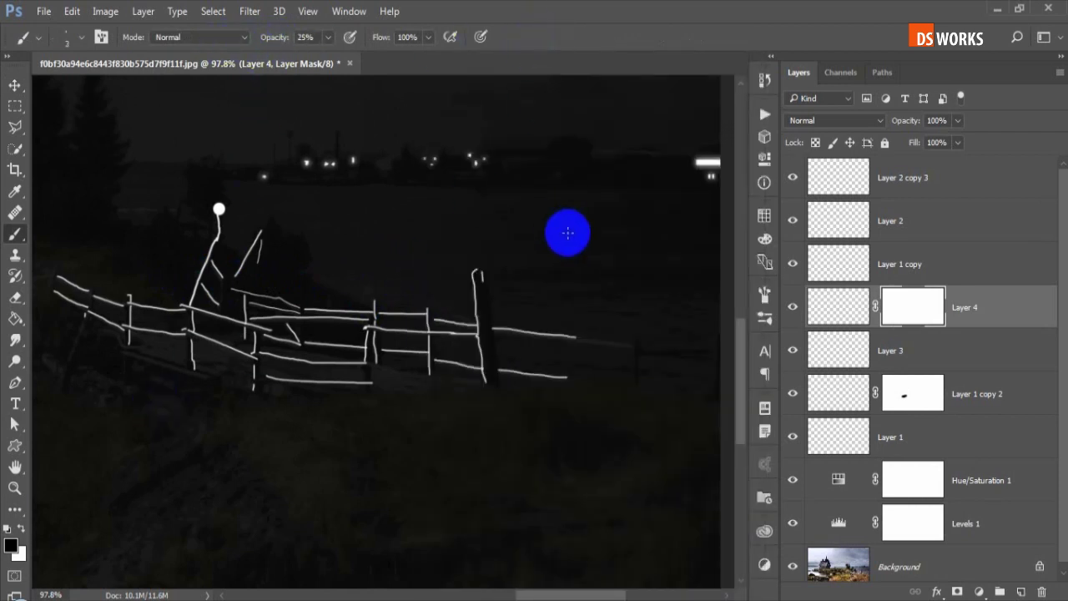
pyautogui.moveTo(580, 284)
pyautogui.mouseDown()
pyautogui.moveTo(351, 286)
pyautogui.moveTo(406, 286)
pyautogui.moveTo(255, 326)
pyautogui.moveTo(362, 322)
pyautogui.mouseUp()
pyautogui.scroll(-2, 406, 286)
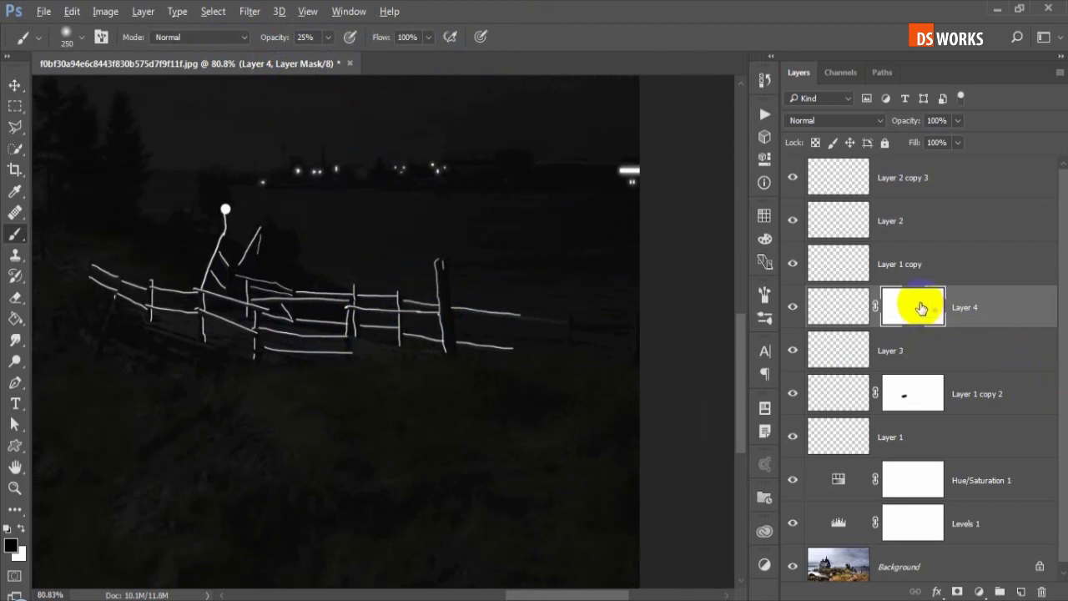
# Invert Layer 4's mask to black and paint a soft white patch at 10% near the lamp.
pyautogui.hotkey('ctrl', 'i')
pyautogui.moveTo(389, 310); pyautogui.dragTo(417, 317)
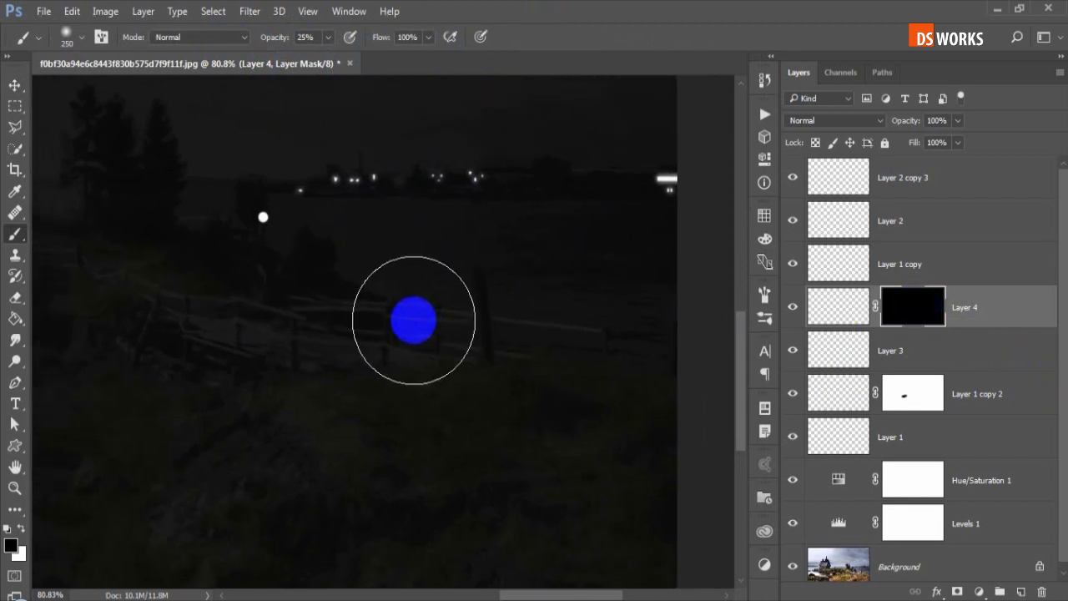
pyautogui.press(']')
pyautogui.press(']')
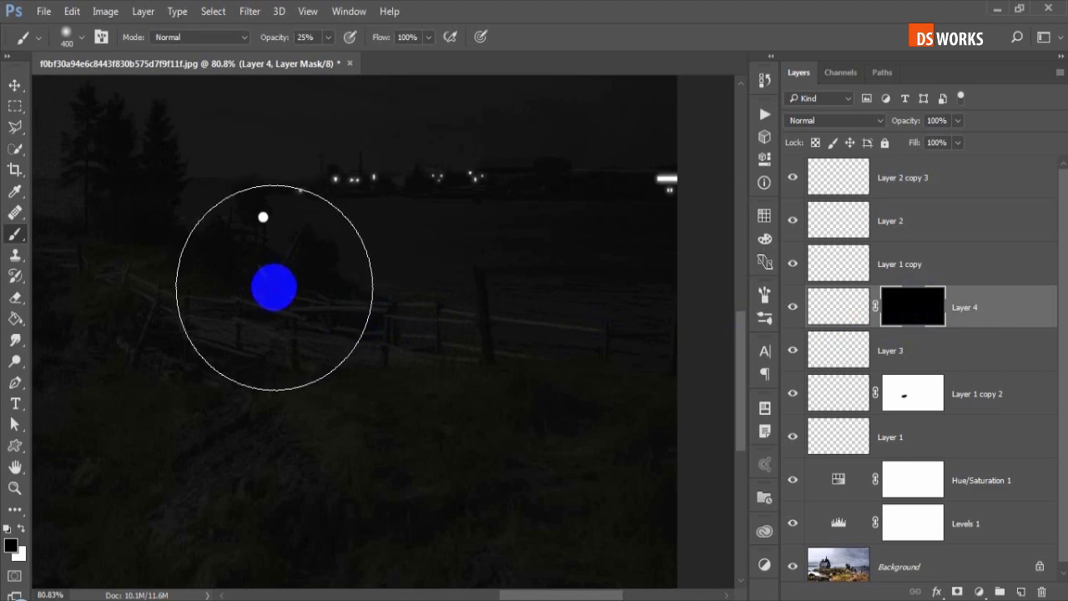
pyautogui.click(25, 529)
pyautogui.moveTo(274, 292); pyautogui.dragTo(274, 301)
pyautogui.press(']')
pyautogui.press(']')
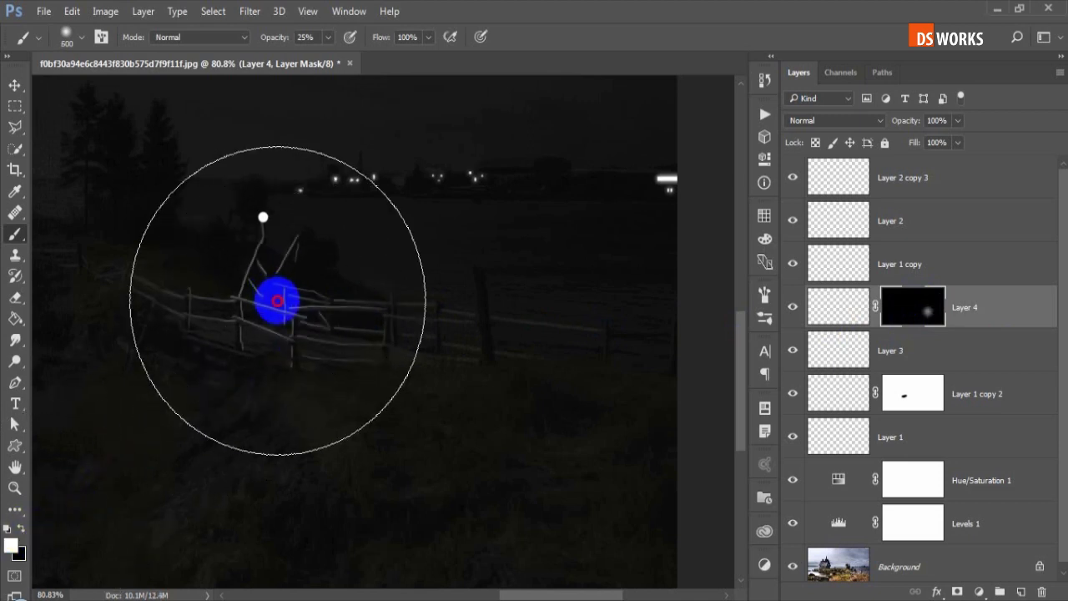
pyautogui.press('[')
pyautogui.press('[')
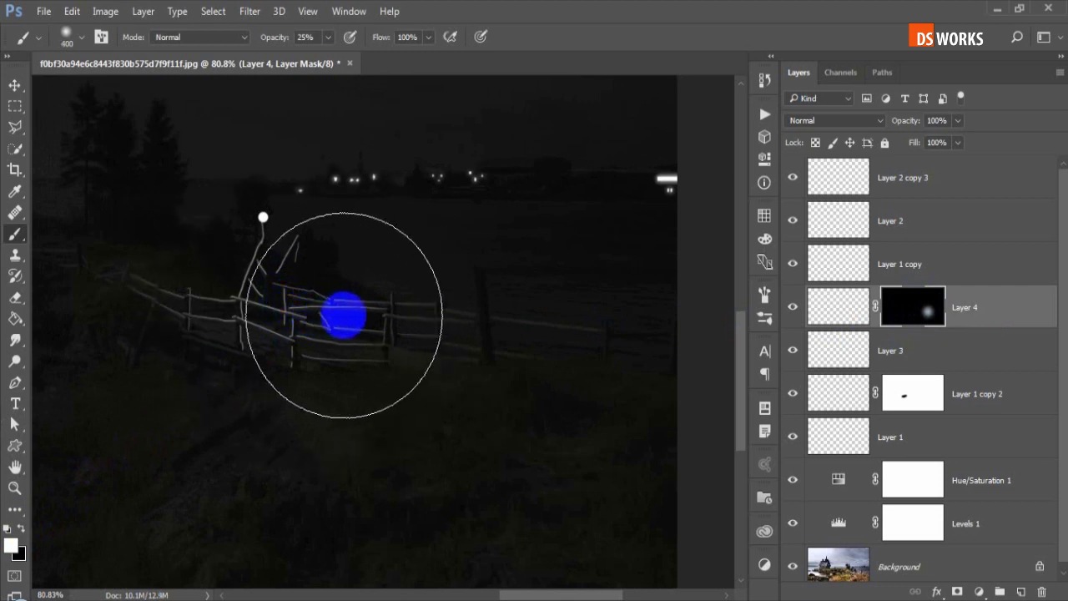
pyautogui.press(']')
pyautogui.press(']')
pyautogui.press('[')
pyautogui.press('[')
pyautogui.press('[')
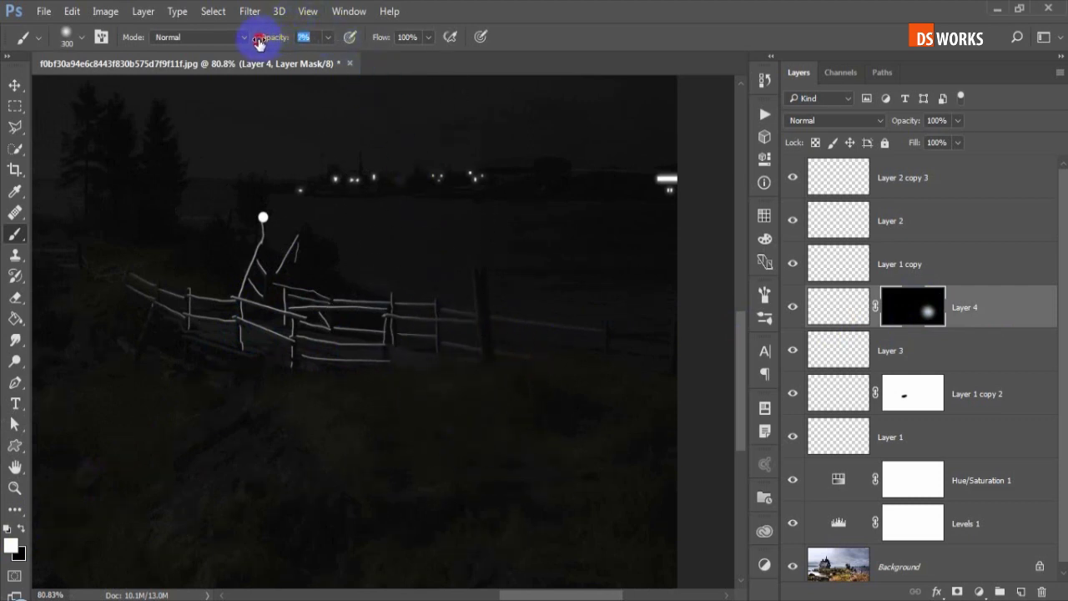
# Switch to black with a smaller brush and refine the glow along the fence rails.
pyautogui.click(21, 529)
pyautogui.press('[')
pyautogui.press('[')
pyautogui.press('[')
pyautogui.press('[')
pyautogui.press('[')
pyautogui.moveTo(317, 310)
pyautogui.mouseDown()
pyautogui.moveTo(286, 353)
pyautogui.moveTo(304, 363)
pyautogui.mouseUp()
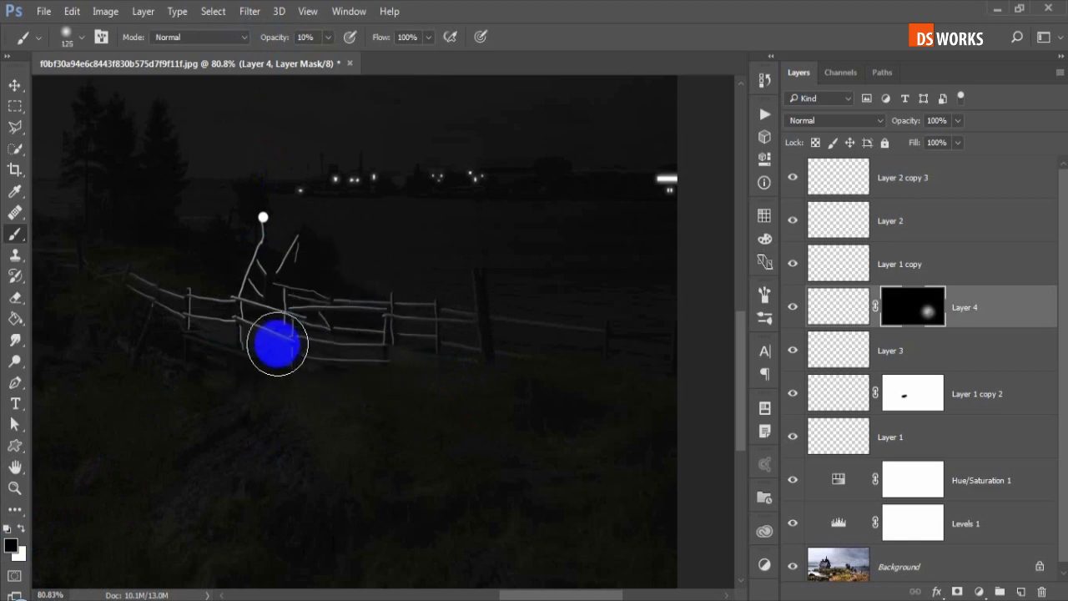
pyautogui.press('[')
pyautogui.press('[')
pyautogui.moveTo(211, 474)
pyautogui.mouseDown()
pyautogui.moveTo(328, 498)
pyautogui.moveTo(282, 502)
pyautogui.mouseUp()
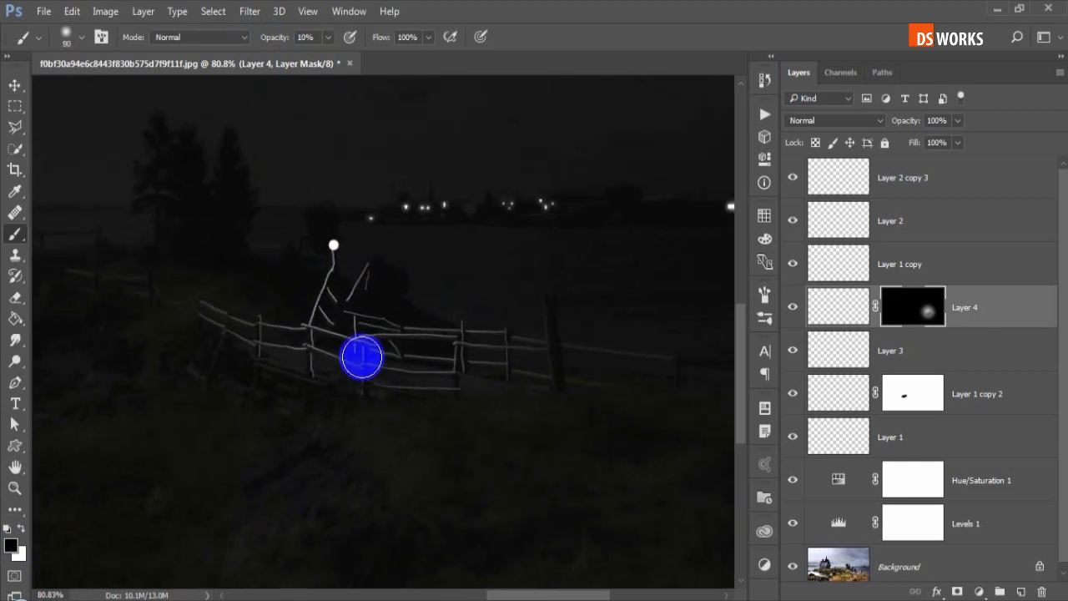
pyautogui.press('[')
pyautogui.scroll(2, 437, 326)
pyautogui.scroll(-3, 437, 334)
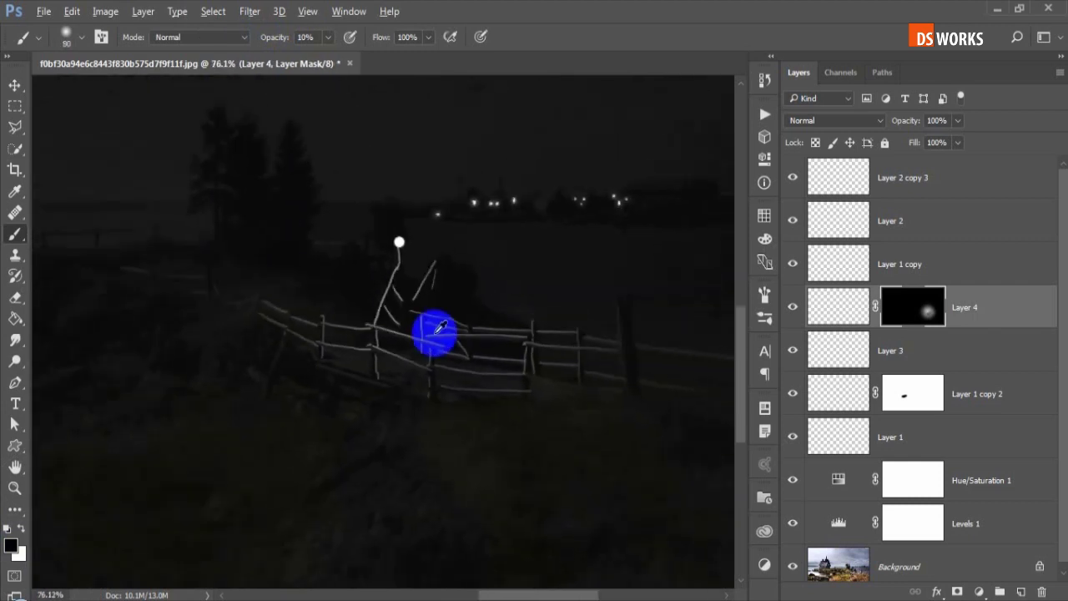
pyautogui.moveTo(443, 345)
pyautogui.mouseDown()
pyautogui.moveTo(429, 315)
pyautogui.moveTo(409, 326)
pyautogui.mouseUp()
pyautogui.scroll(-3, 434, 311)
# Target Levels 1's mask, compare the image with it hidden, and size the brush.
pyautogui.click(935, 519)
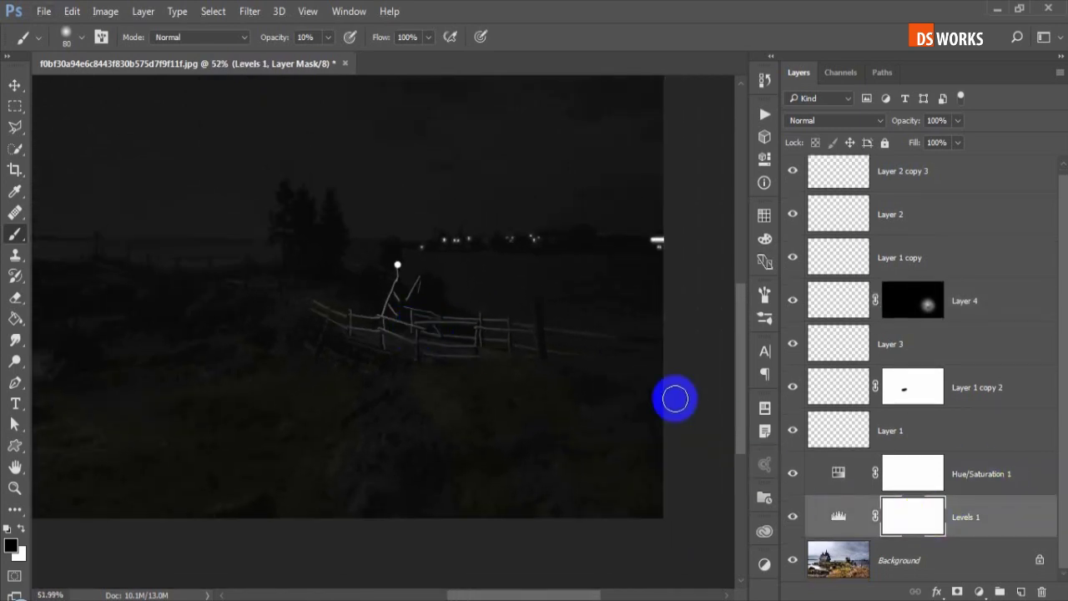
pyautogui.click(790, 521)
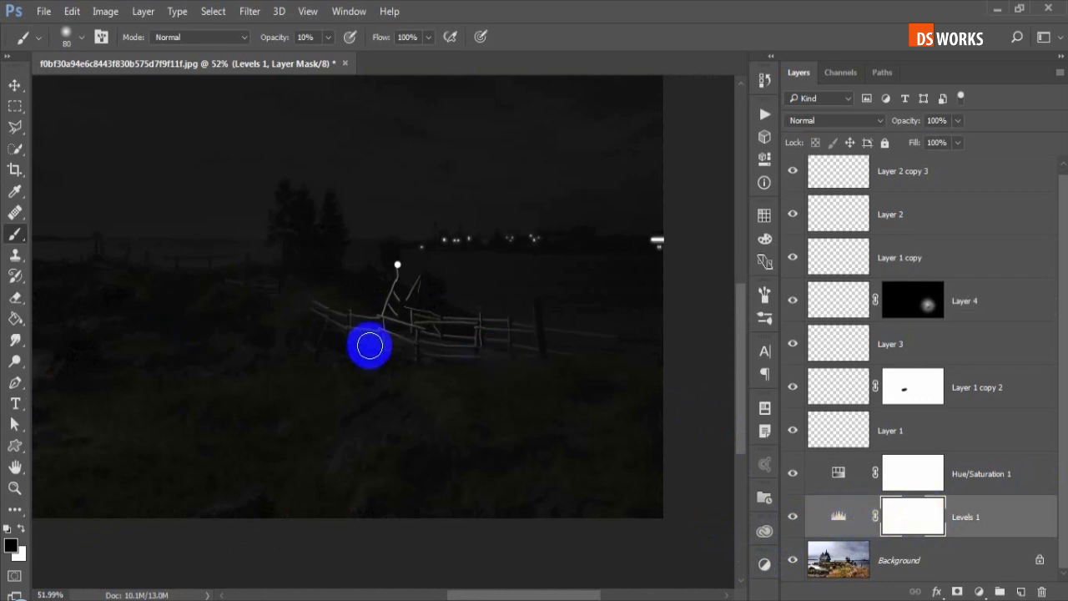
pyautogui.scroll(2, 451, 342)
pyautogui.scroll(1, 455, 336)
pyautogui.press(']')
pyautogui.press(']')
pyautogui.press(']')
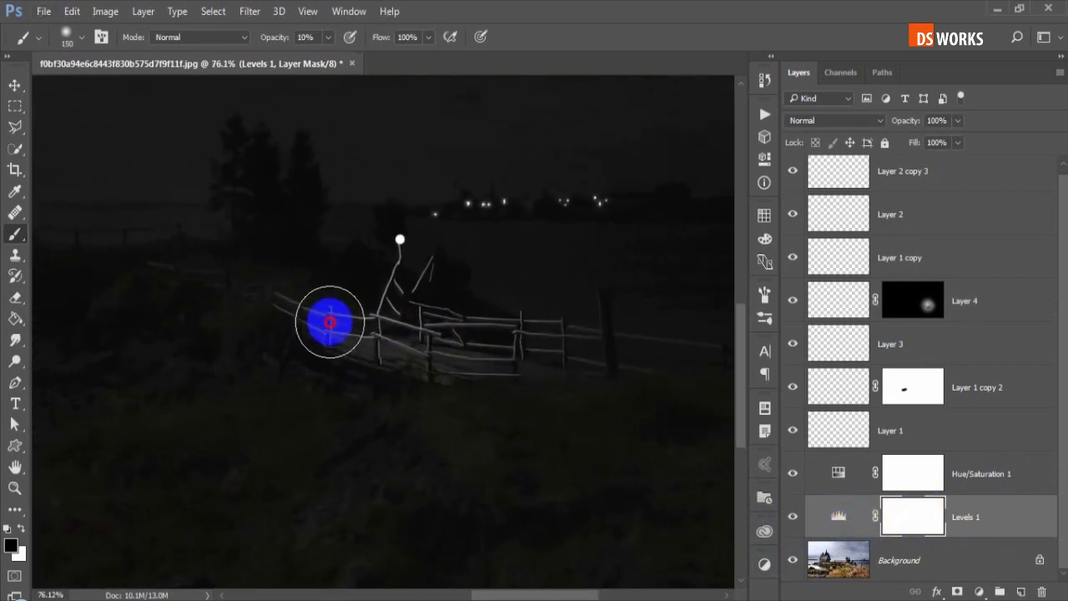
pyautogui.press(']')
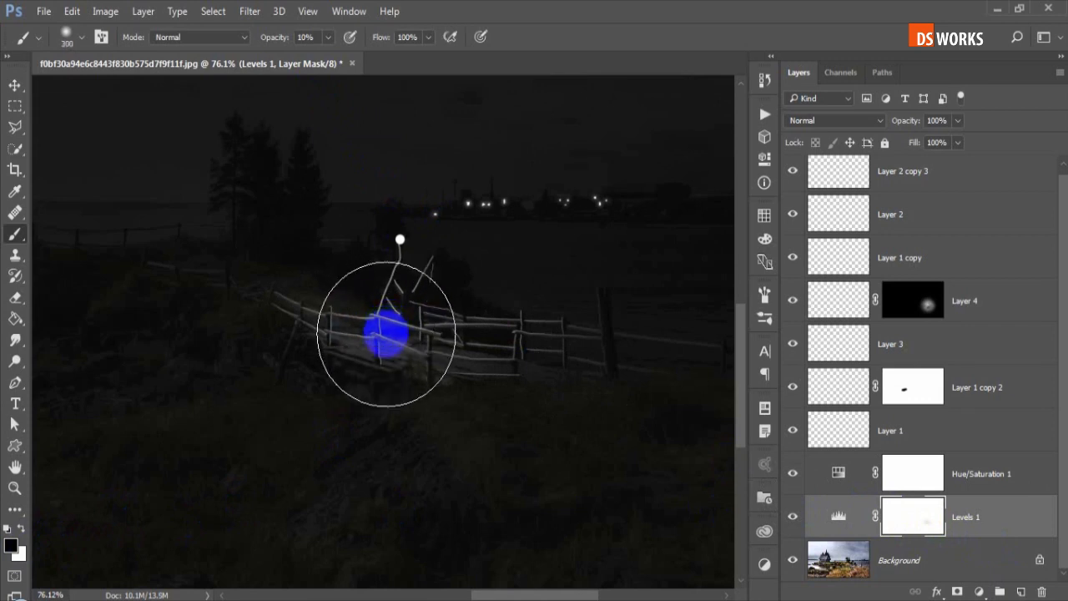
pyautogui.press('[')
pyautogui.press('[')
pyautogui.press('[')
pyautogui.press('[')
pyautogui.press('[')
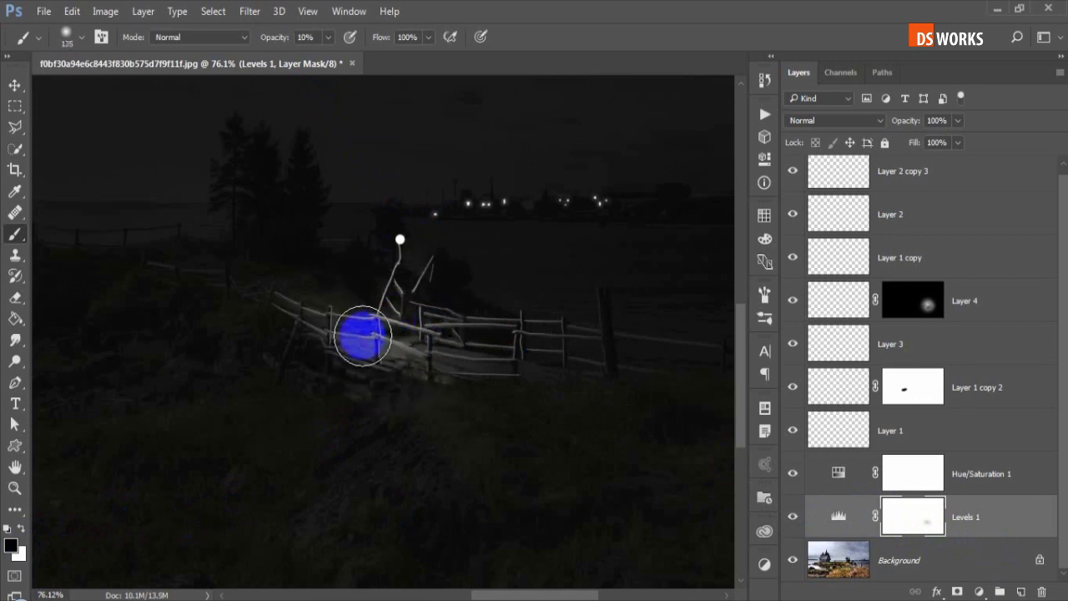
pyautogui.press('[')
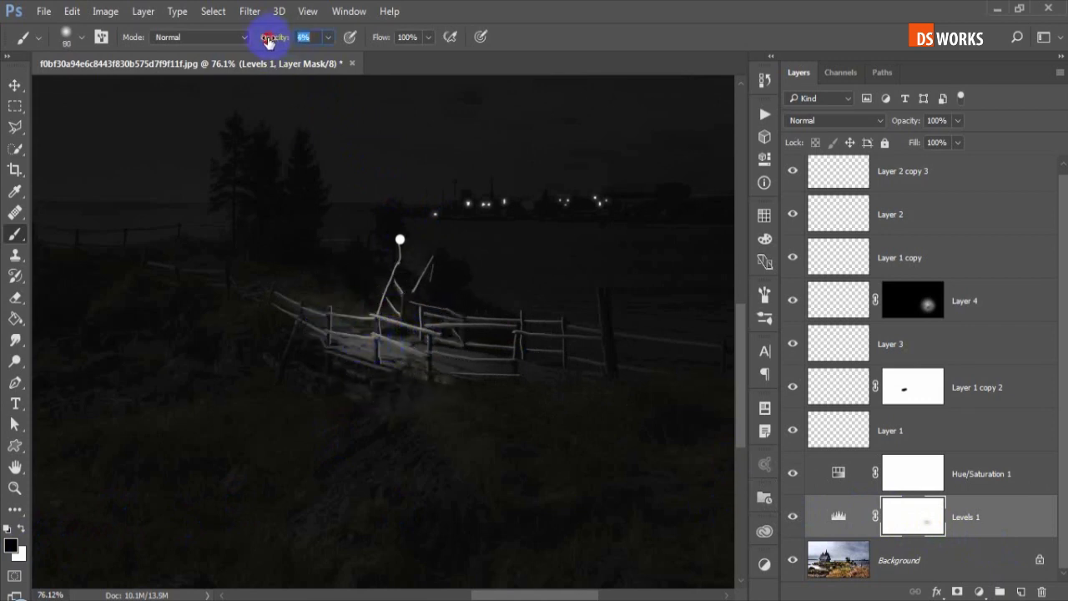
pyautogui.press('[')
pyautogui.press('[')
pyautogui.press('[')
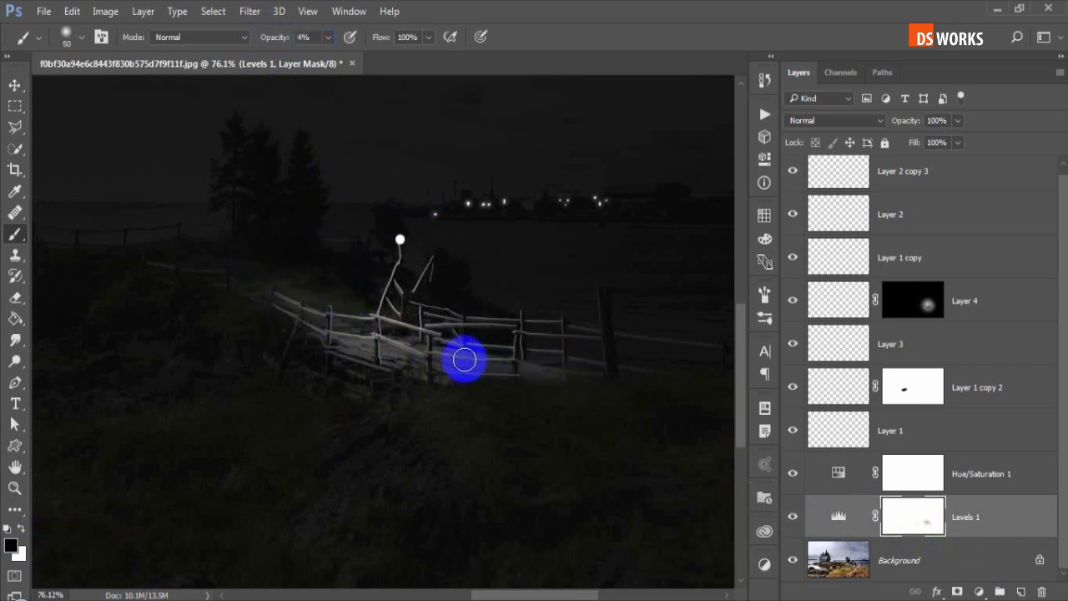
pyautogui.press('[')
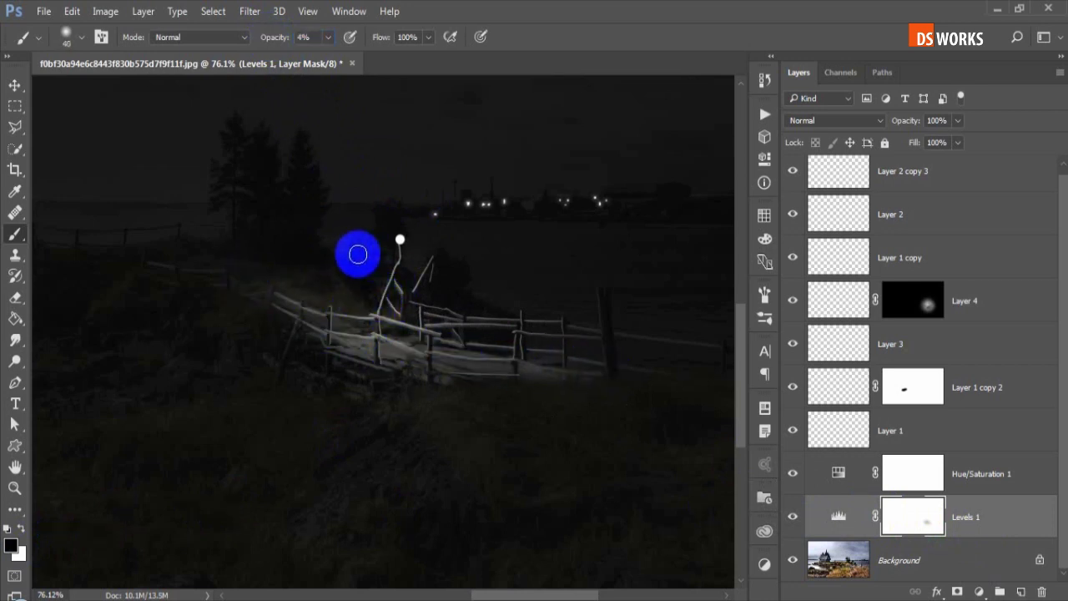
pyautogui.press('[')
pyautogui.press(']')
pyautogui.press(']')
# Paint white on Levels 1's mask to restore darkness on the grass below the fence.
pyautogui.press(']')
pyautogui.press(']')
pyautogui.press(']')
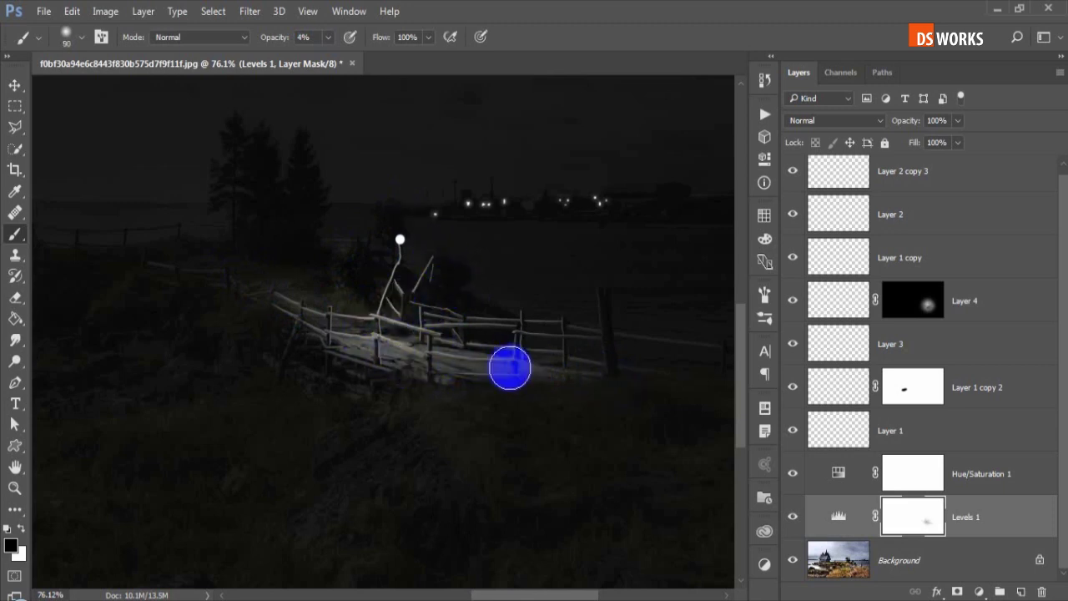
pyautogui.scroll(-2, 558, 414)
pyautogui.scroll(1, 434, 367)
pyautogui.press(']')
pyautogui.press(']')
pyautogui.press(']')
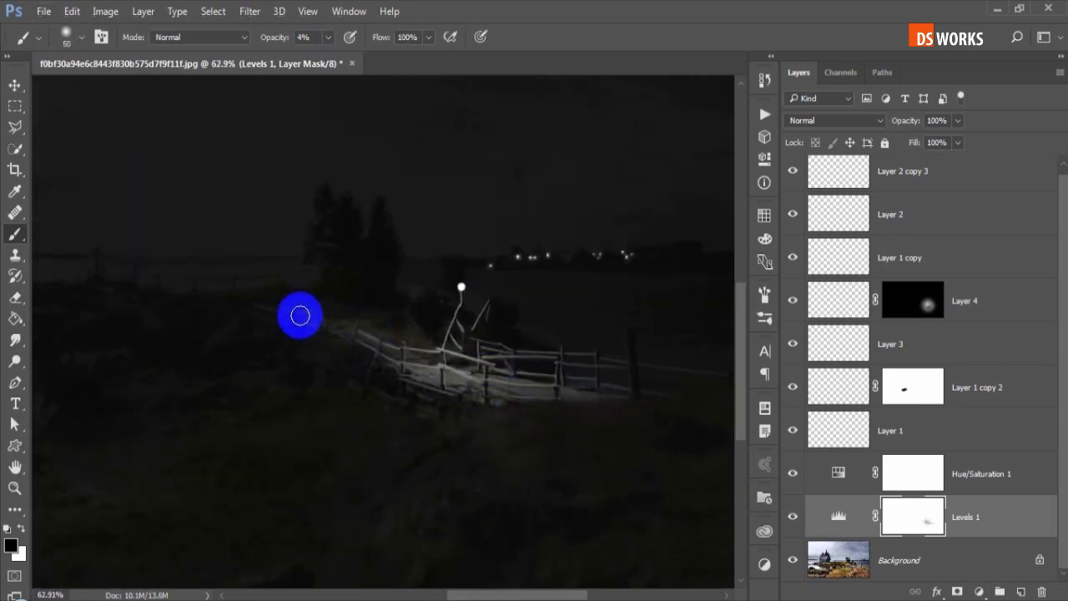
pyautogui.press('x')
pyautogui.click(612, 435)
pyautogui.moveTo(612, 436); pyautogui.dragTo(470, 436)
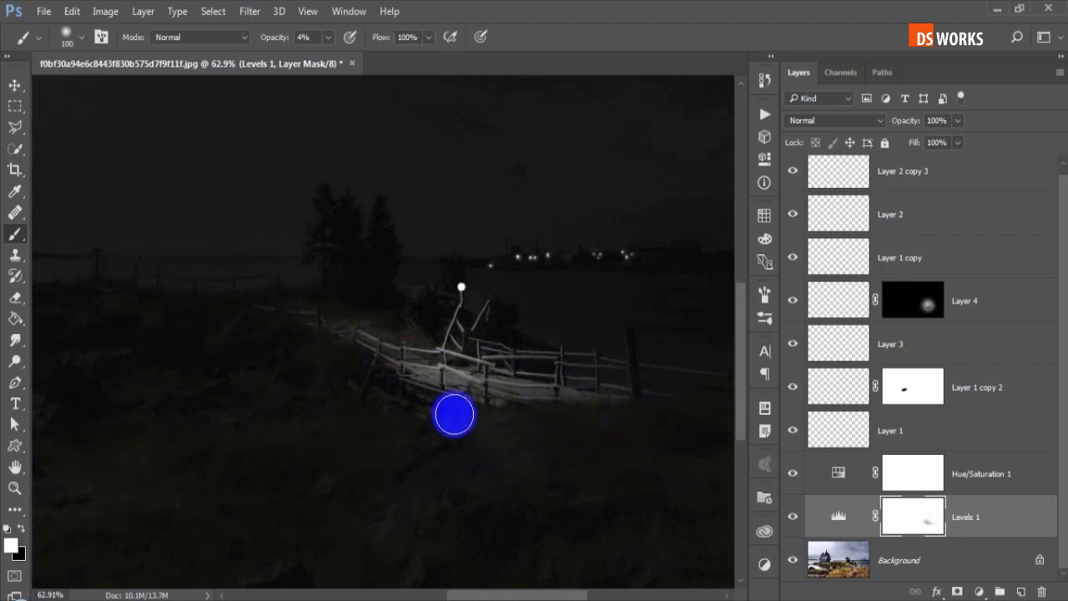
pyautogui.scroll(2, 389, 295)
# Switch to black at brush size 40 and faintly lighten the area by the trees at 4%.
pyautogui.click(21, 529)
pyautogui.press('[')
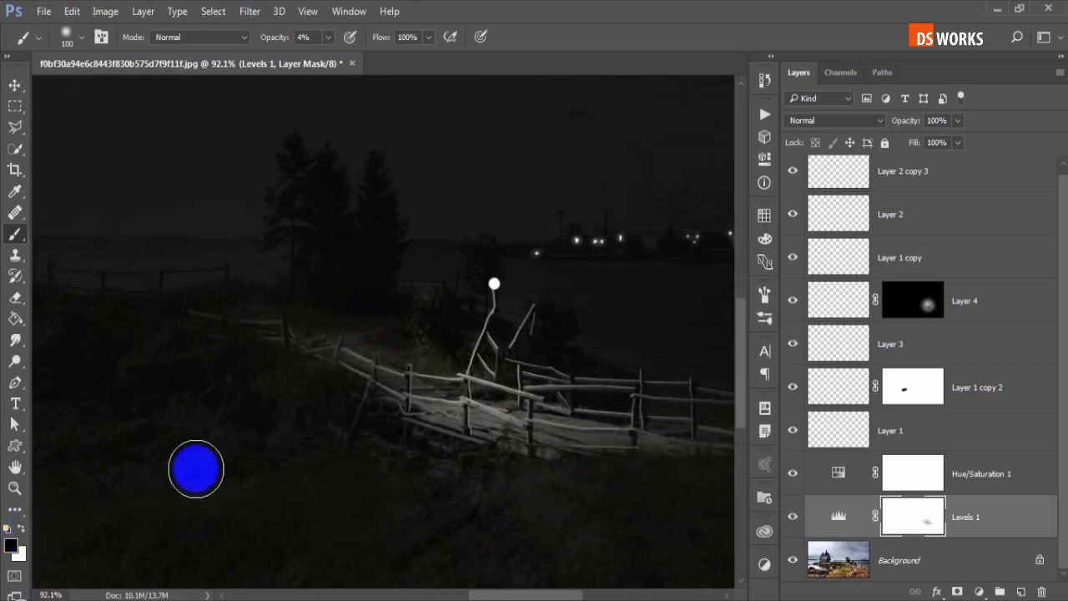
pyautogui.press('[')
pyautogui.click(334, 217)
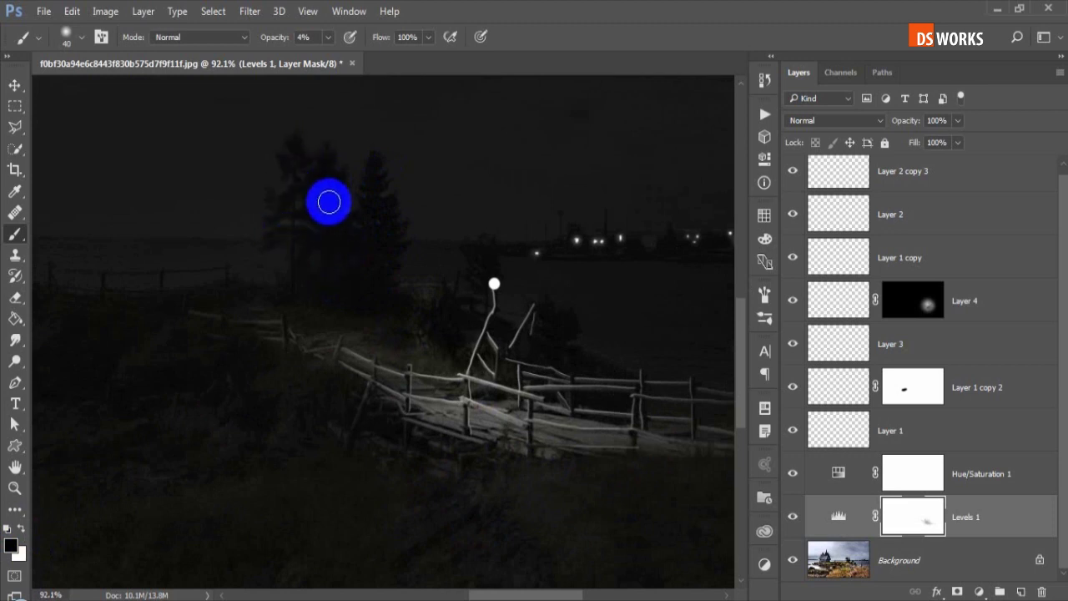
pyautogui.moveTo(475, 423)
pyautogui.mouseDown()
pyautogui.moveTo(496, 453)
pyautogui.moveTo(504, 448)
pyautogui.moveTo(326, 436)
pyautogui.moveTo(690, 453)
pyautogui.mouseUp()
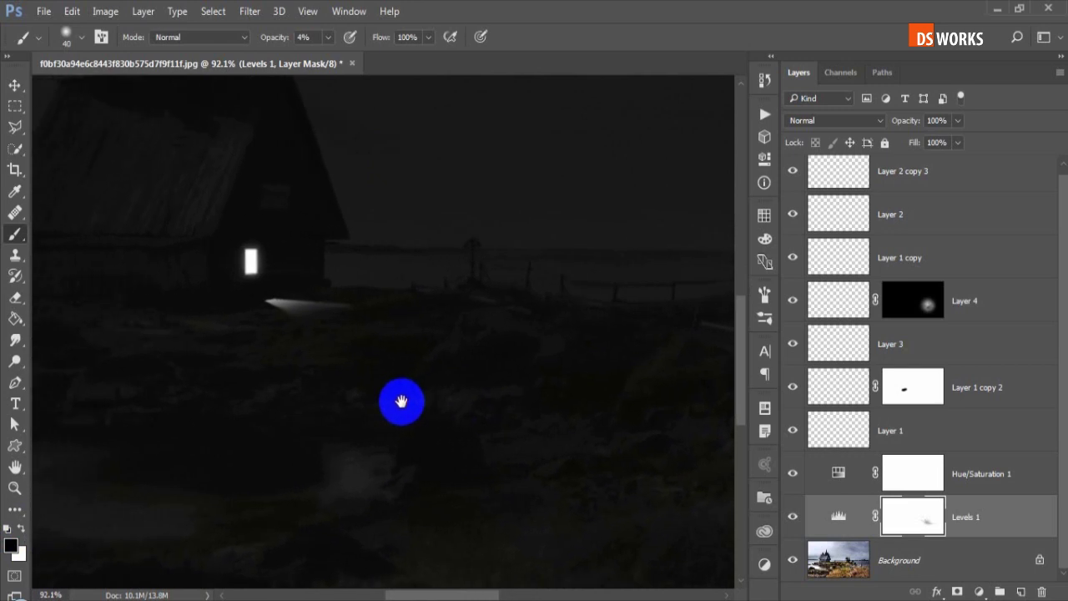
# Paint a soft black streak on the Levels 1 mask below the house window.
pyautogui.click(913, 516)
pyautogui.press(']')
pyautogui.press(']')
pyautogui.press(']')
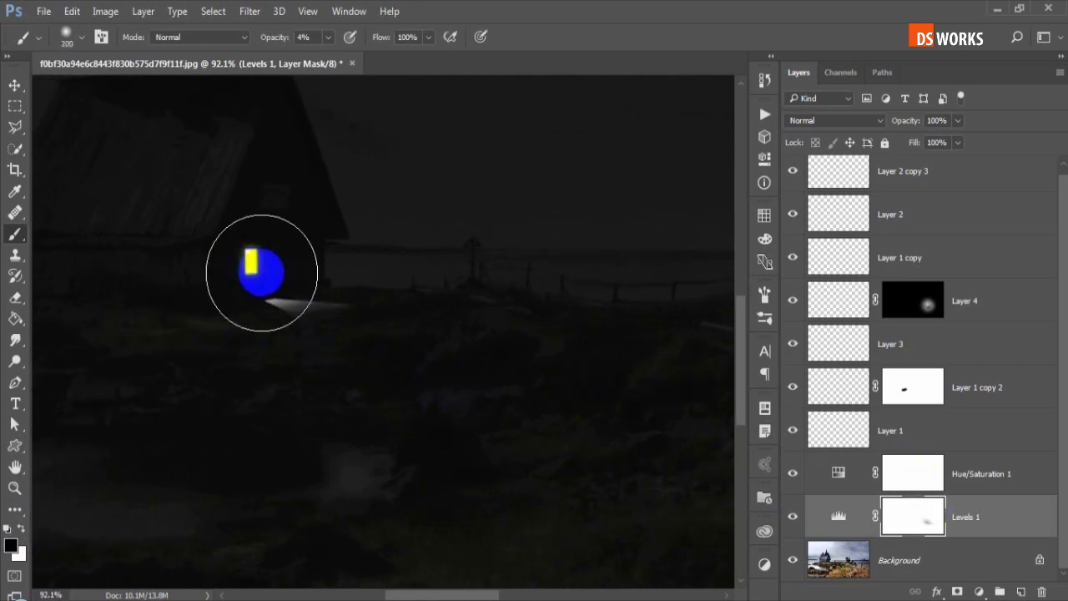
pyautogui.press('[')
pyautogui.press('[')
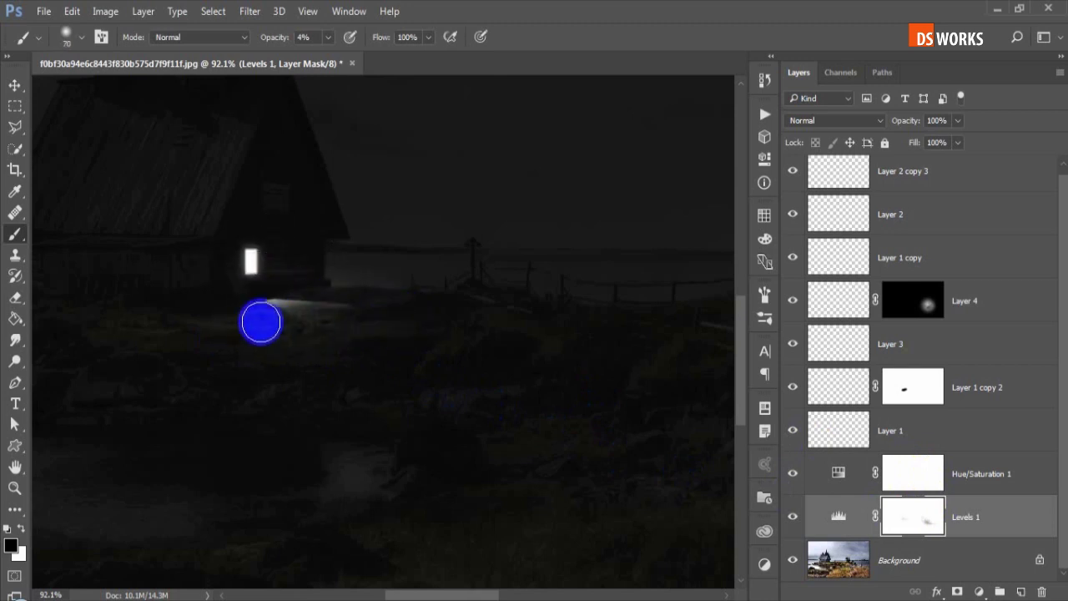
pyautogui.moveTo(259, 304)
pyautogui.mouseDown()
pyautogui.moveTo(375, 323)
pyautogui.moveTo(191, 306)
pyautogui.moveTo(448, 317)
pyautogui.mouseUp()
# Soften the ground glow's edges with a smaller white brush at 34%.
pyautogui.press('[')
pyautogui.press('x')
pyautogui.press('[')
pyautogui.press('[')
pyautogui.press('[')
pyautogui.moveTo(258, 300); pyautogui.dragTo(341, 283)
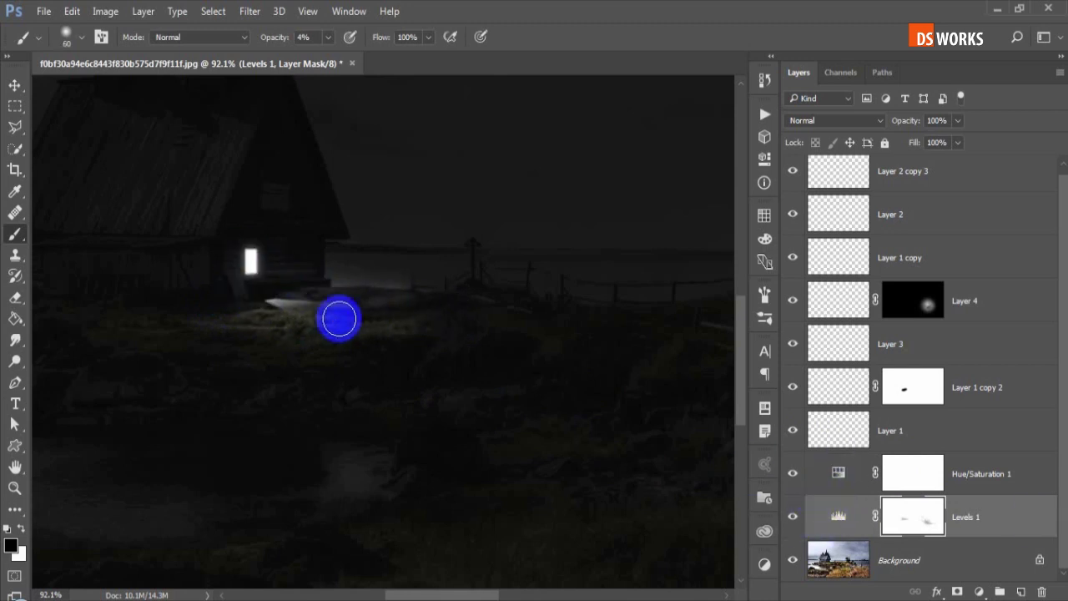
pyautogui.write('34')
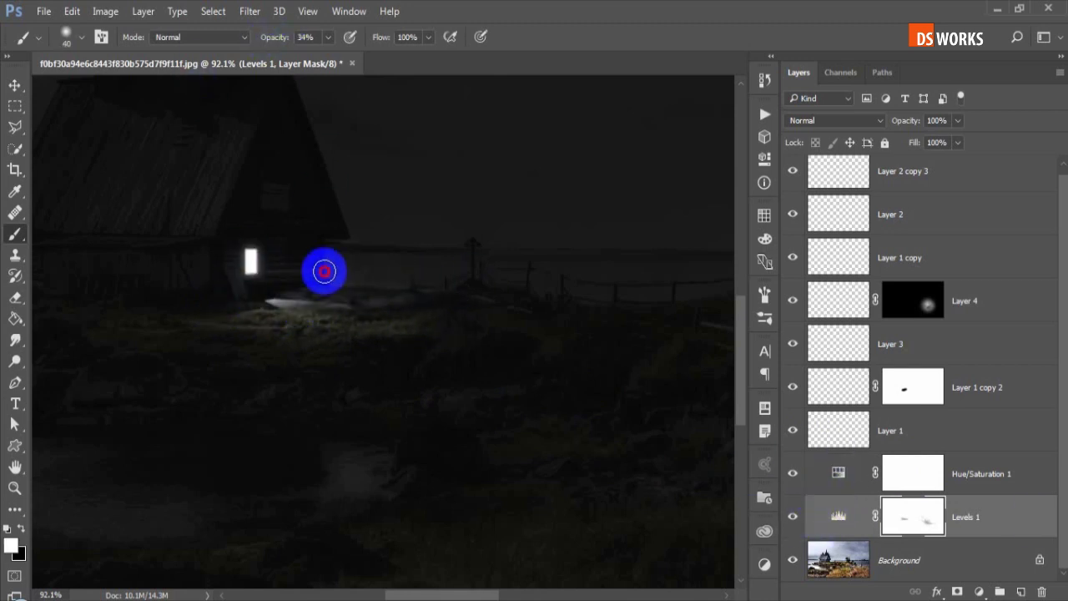
pyautogui.scroll(-3, 248, 382)
pyautogui.scroll(-2, 248, 382)
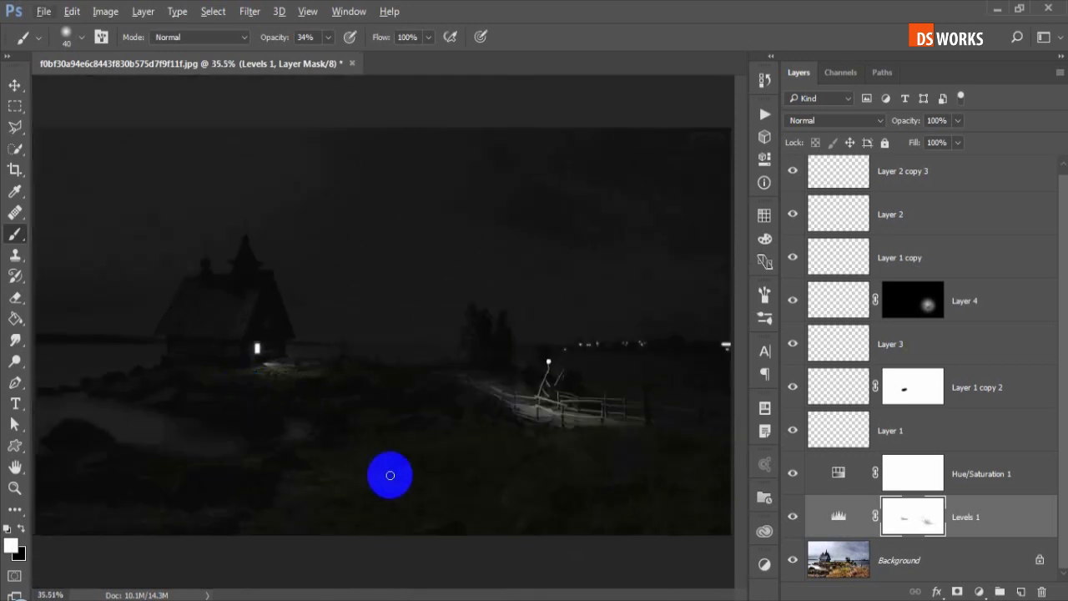
# Pan the view over to the fence and the distant lights.
pyautogui.scroll(1, 243, 412)
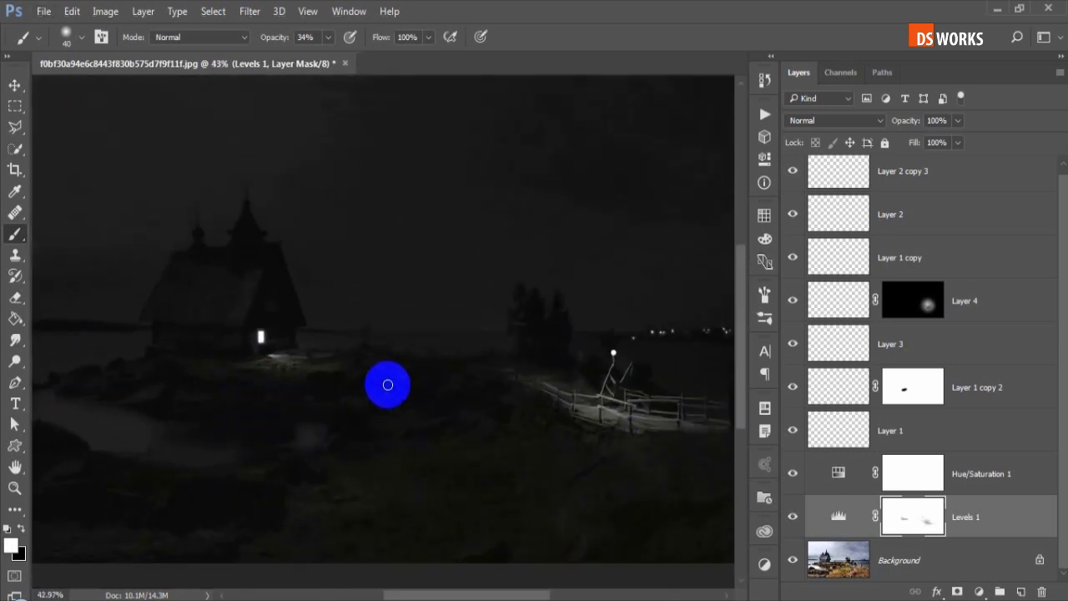
pyautogui.press('v')
pyautogui.scroll(5, 734, 333)
pyautogui.moveTo(495, 353)
pyautogui.mouseDown()
pyautogui.moveTo(320, 324)
pyautogui.moveTo(268, 330)
pyautogui.mouseUp()
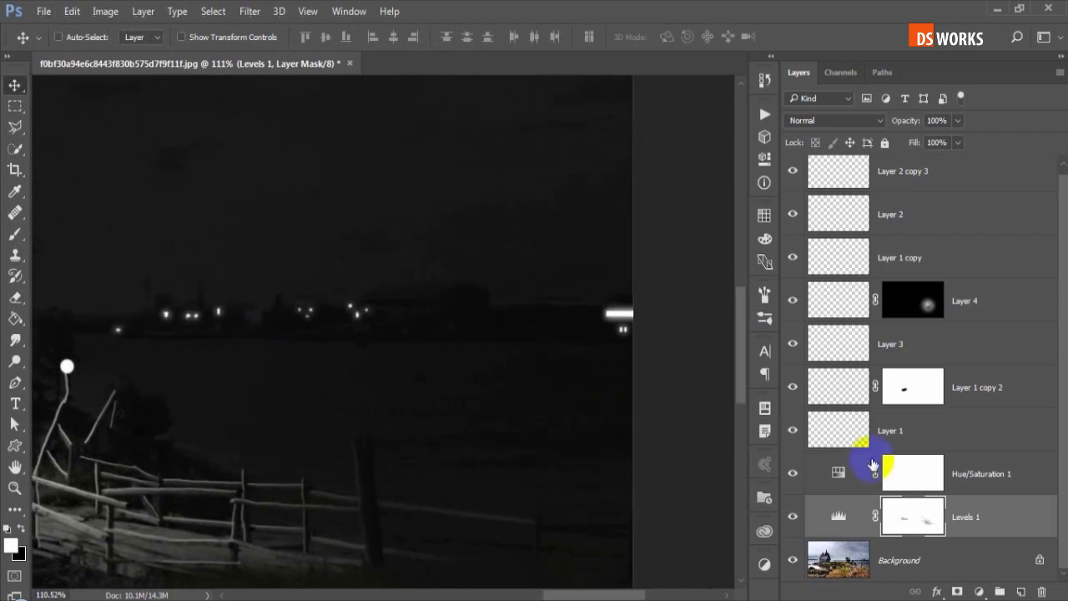
# Dab faint 7% black onto the Levels 1 mask over the bright shoreline streak.
pyautogui.press('b')
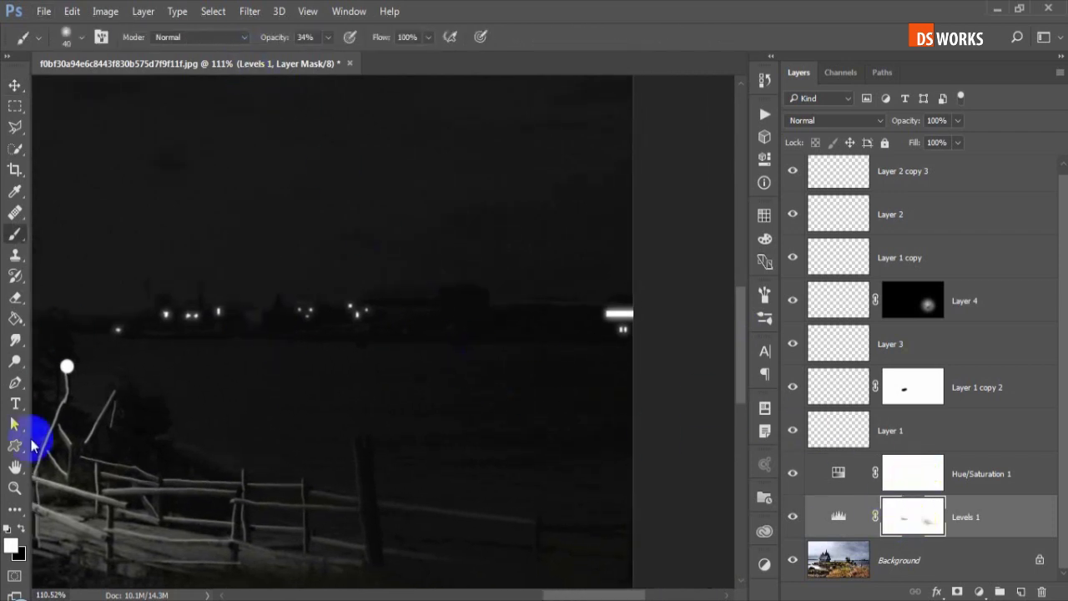
pyautogui.click(22, 529)
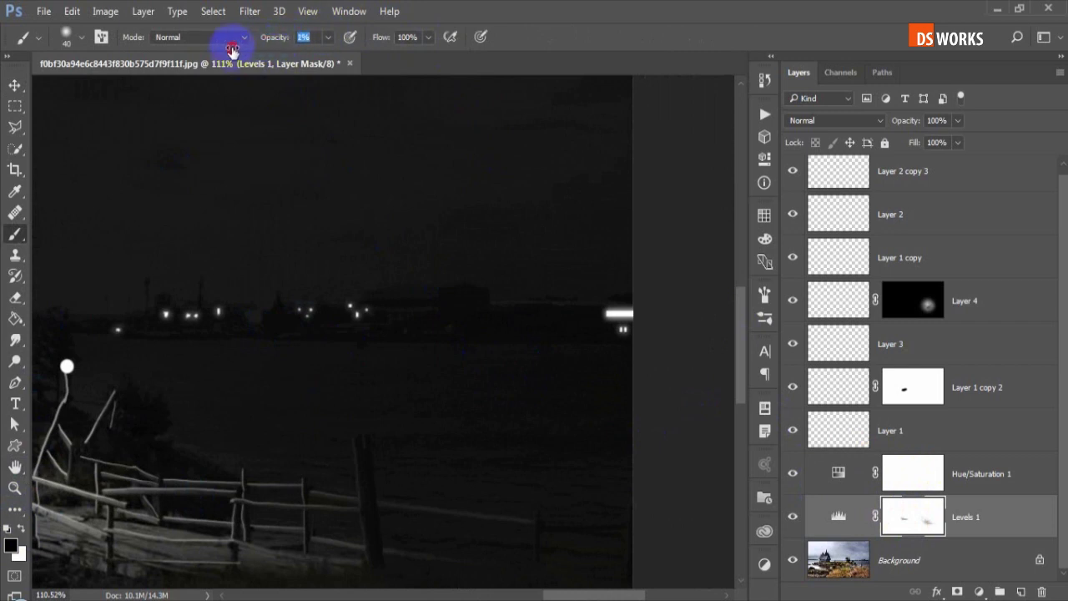
pyautogui.click(615, 314)
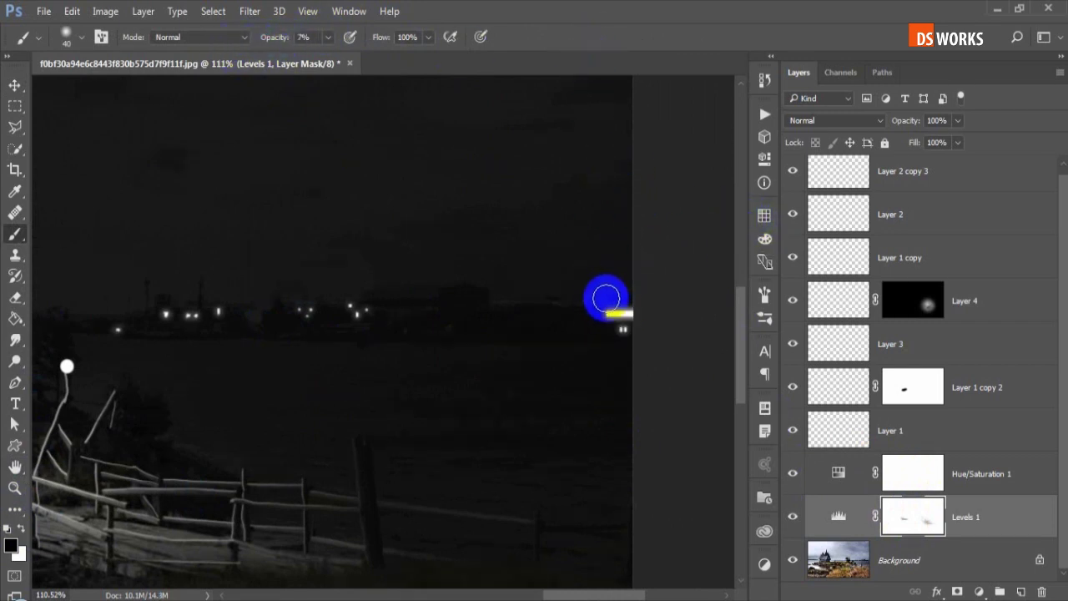
pyautogui.press(']')
pyautogui.press(']')
pyautogui.click(618, 316)
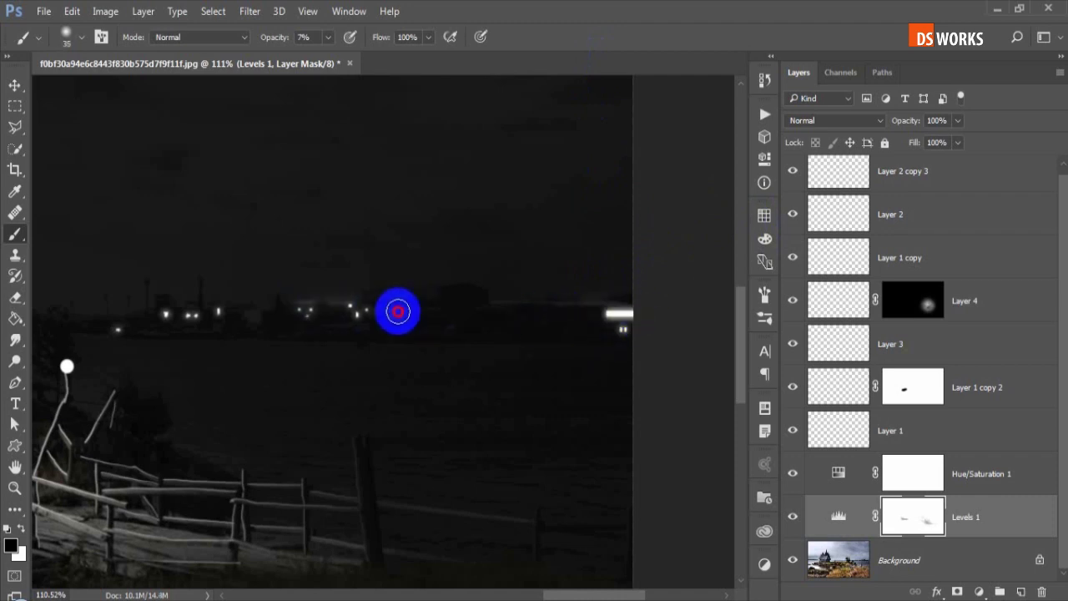
pyautogui.hscroll(-5, 587, 312)
pyautogui.hscroll(3, 459, 320)
# With a fine-tipped brush, stroke more faint light onto the mask near the shoreline lights.
pyautogui.press('[')
pyautogui.press('[')
pyautogui.press('[')
pyautogui.hscroll(1, 484, 310)
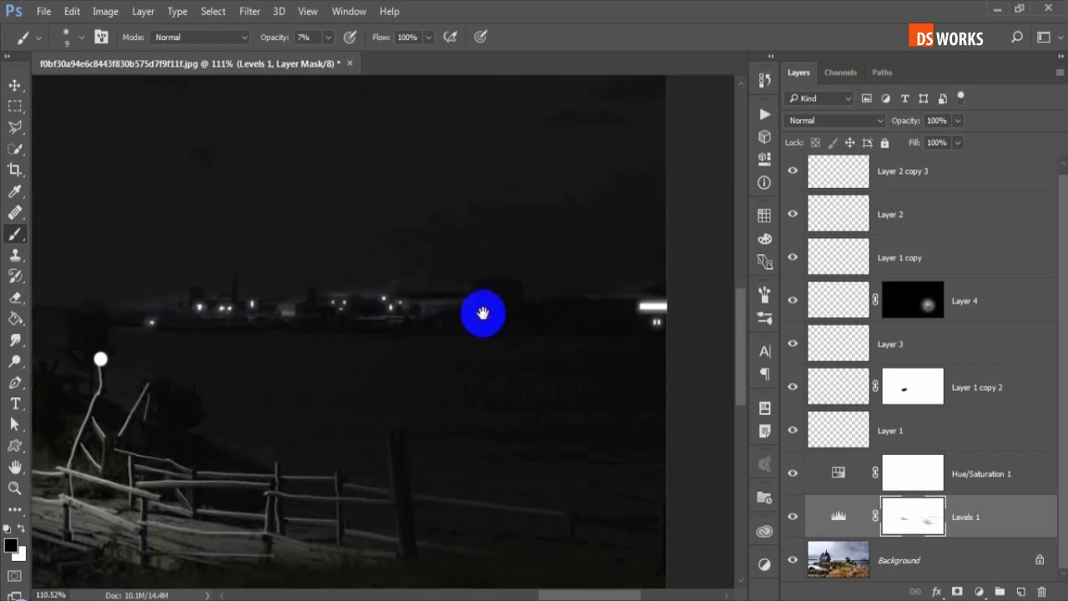
pyautogui.hscroll(2, 436, 309)
pyautogui.hscroll(3, 492, 313)
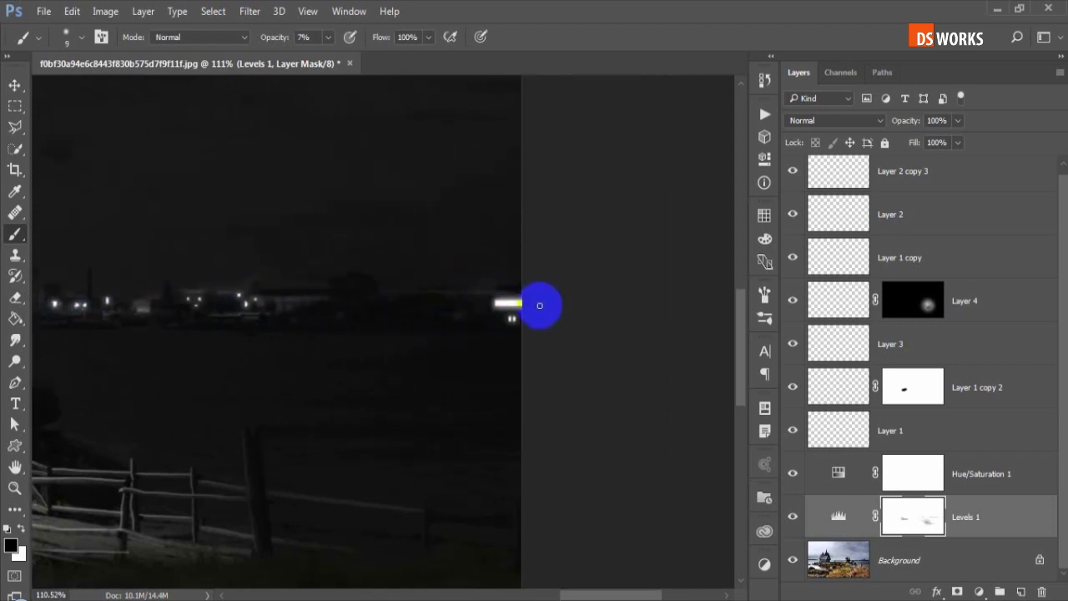
pyautogui.scroll(3, 234, 314)
pyautogui.scroll(-2, 517, 302)
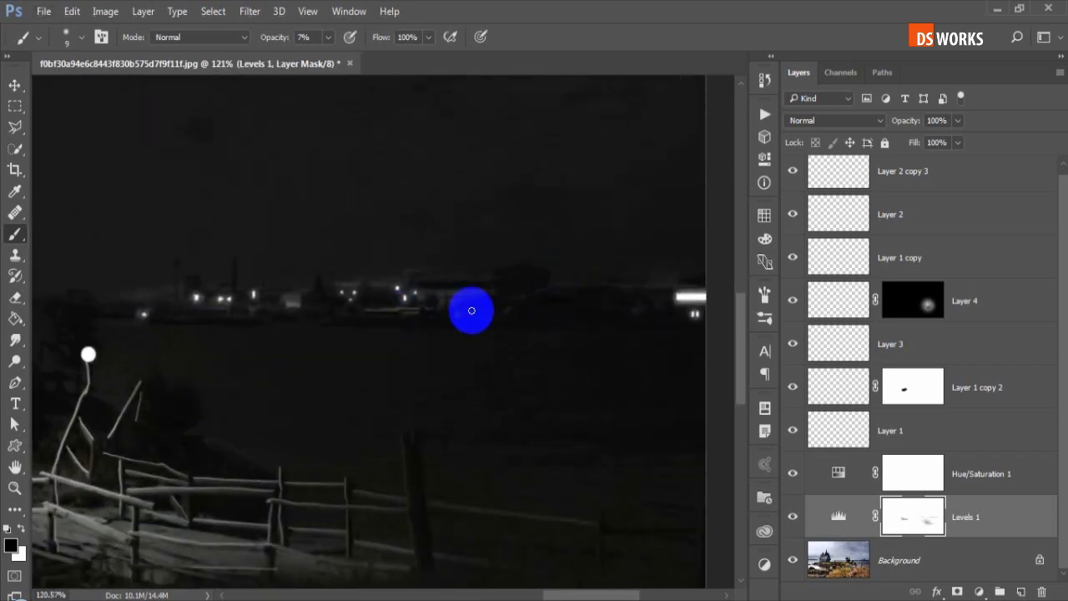
pyautogui.scroll(-2, 496, 342)
pyautogui.scroll(-2, 508, 331)
pyautogui.scroll(-2, 511, 328)
pyautogui.scroll(2, 509, 330)
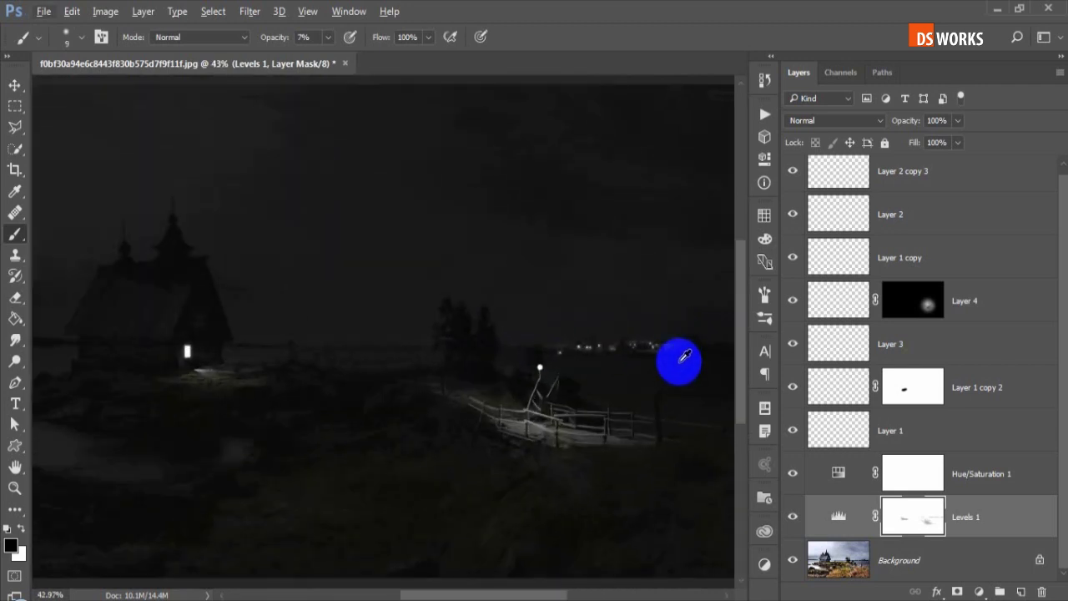
pyautogui.moveTo(668, 328); pyautogui.dragTo(643, 360)
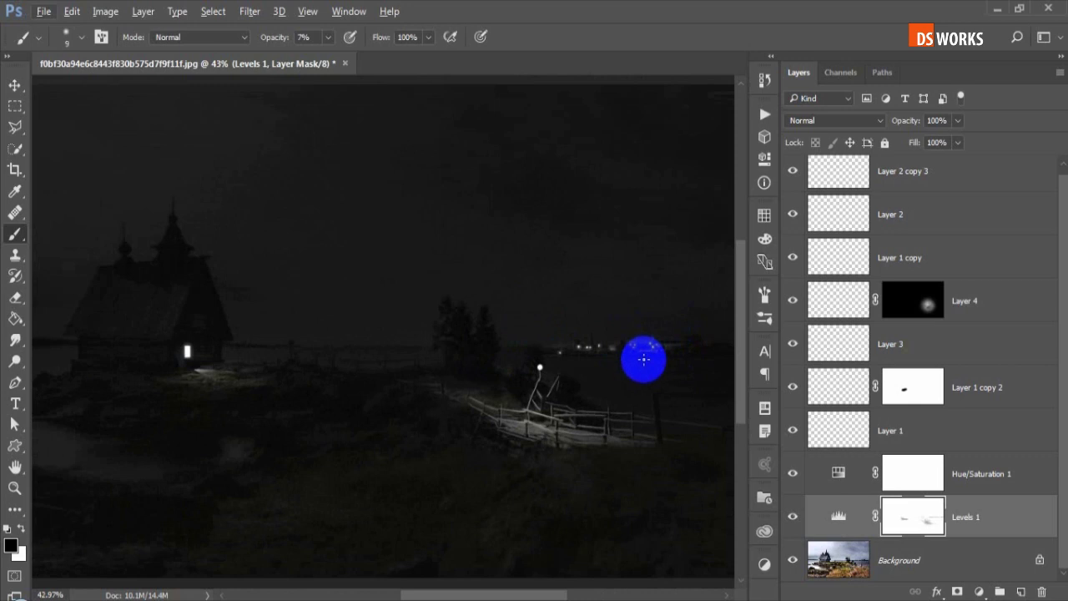
pyautogui.scroll(5, 647, 343)
pyautogui.scroll(1, 834, 333)
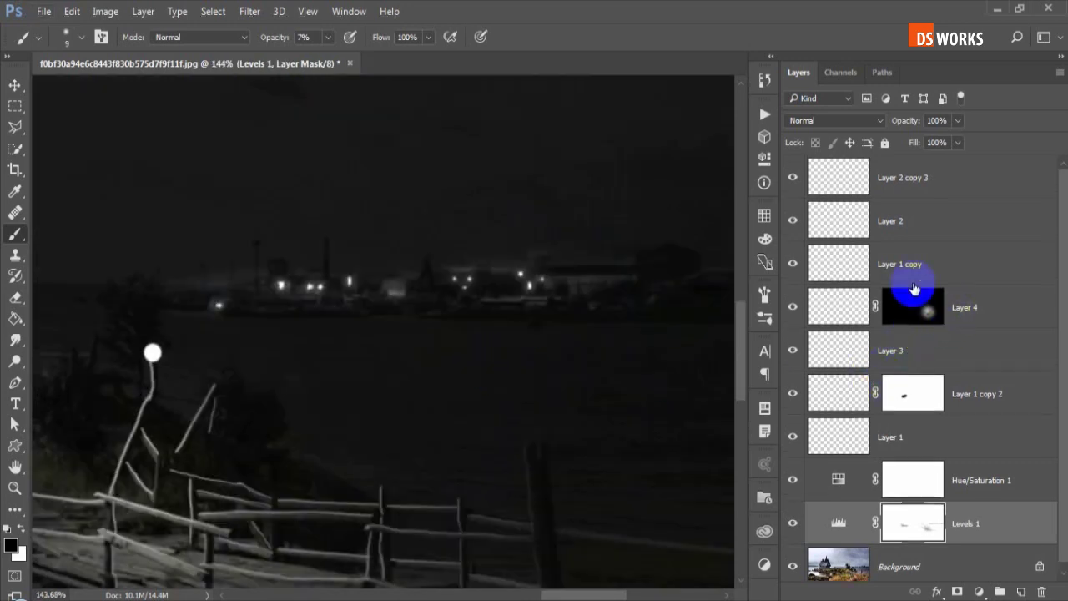
# Show Layer 2, duplicate it, and move the copy down onto the water.
pyautogui.click(792, 223)
pyautogui.click(909, 226)
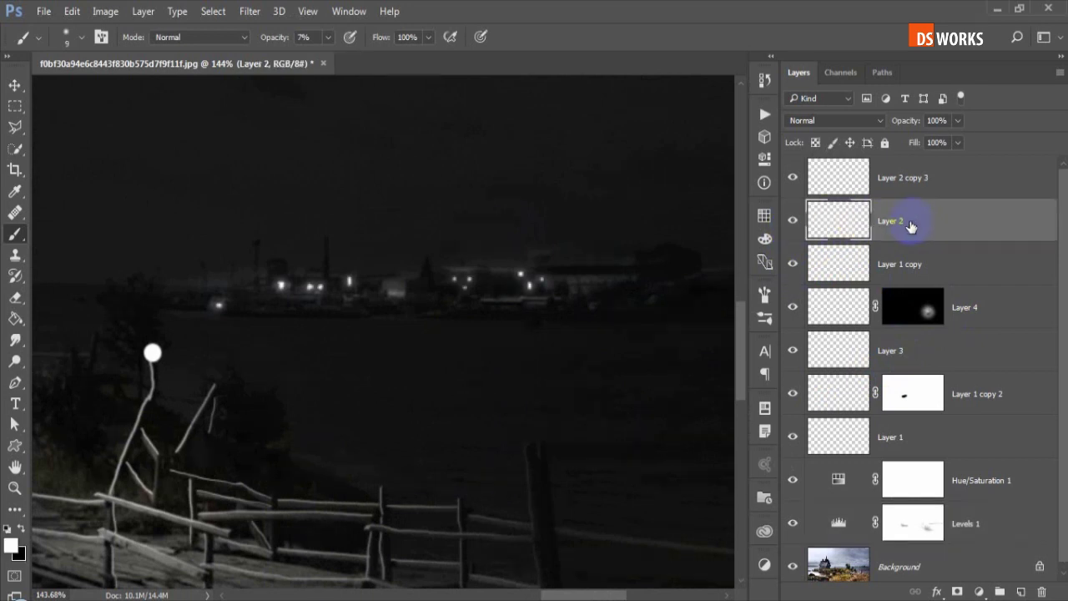
pyautogui.hotkey('ctrl', 'j')
pyautogui.moveTo(557, 248); pyautogui.dragTo(530, 264)
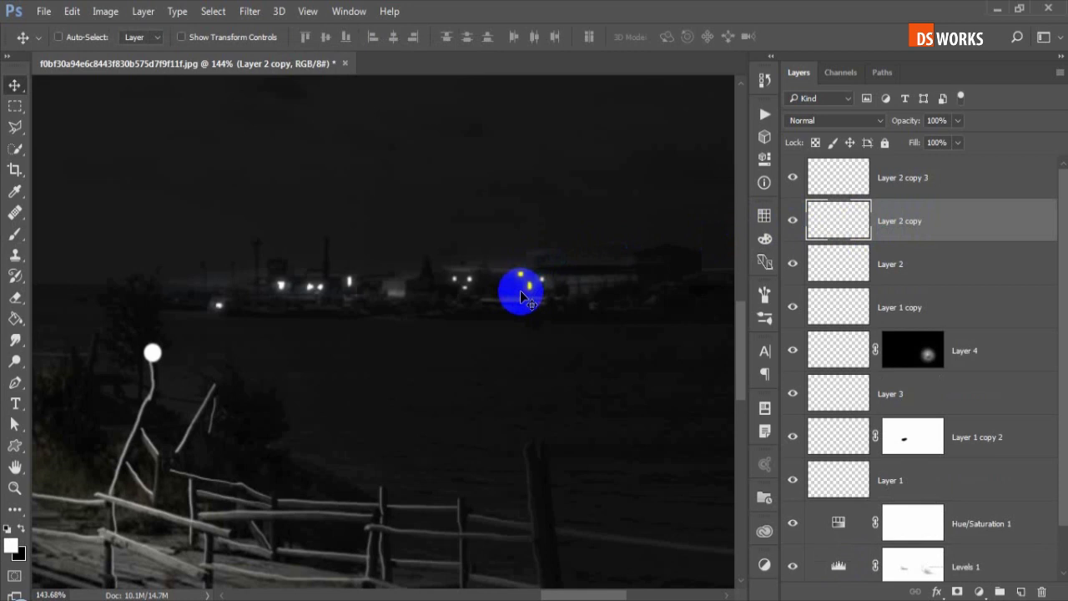
pyautogui.moveTo(544, 286)
pyautogui.mouseDown()
pyautogui.moveTo(564, 271)
pyautogui.moveTo(547, 325)
pyautogui.moveTo(565, 350)
pyautogui.mouseUp()
# Flip the lights copy vertically with Free Transform to form reflections.
pyautogui.hotkey('ctrl', 't')
pyautogui.rightClick(562, 361)
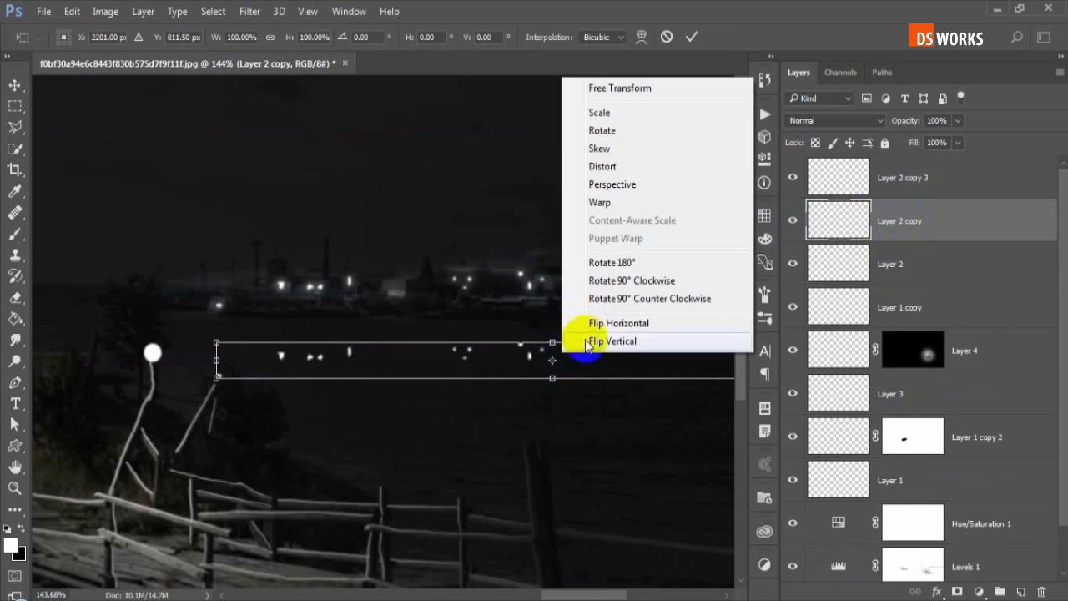
pyautogui.click(587, 338)
pyautogui.press('Return')
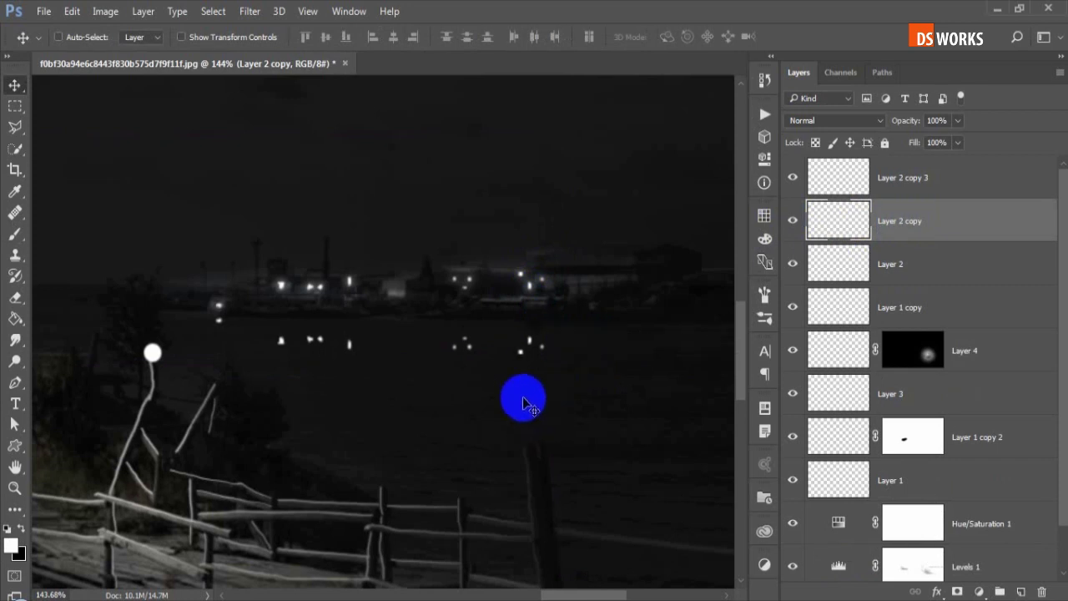
pyautogui.scroll(3, 362, 365)
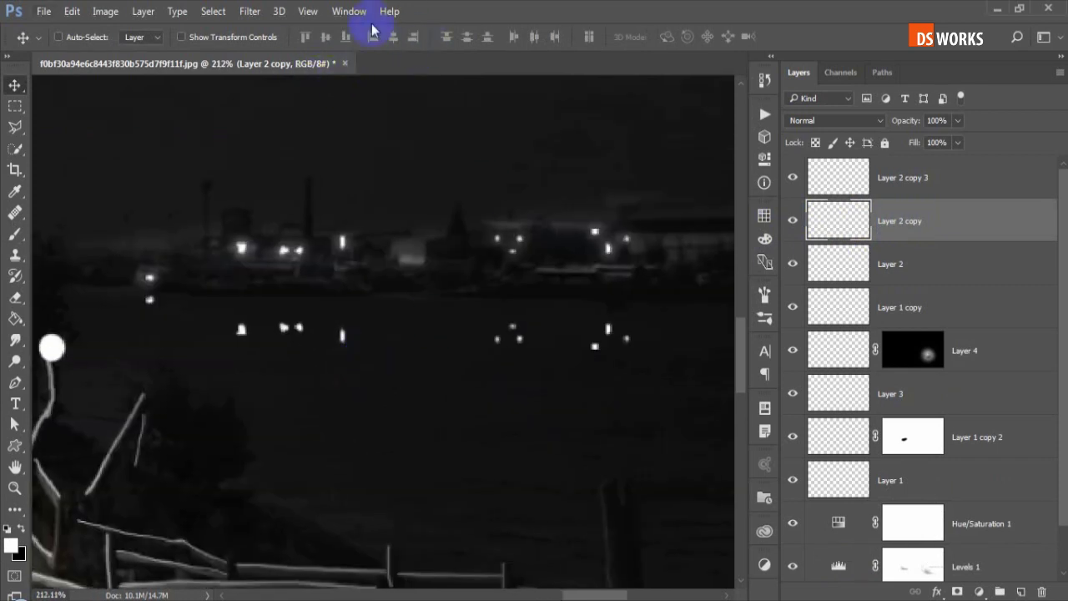
# Apply a Motion Blur with 90° angle and 6-pixel distance to the reflected lights.
pyautogui.click(253, 10)
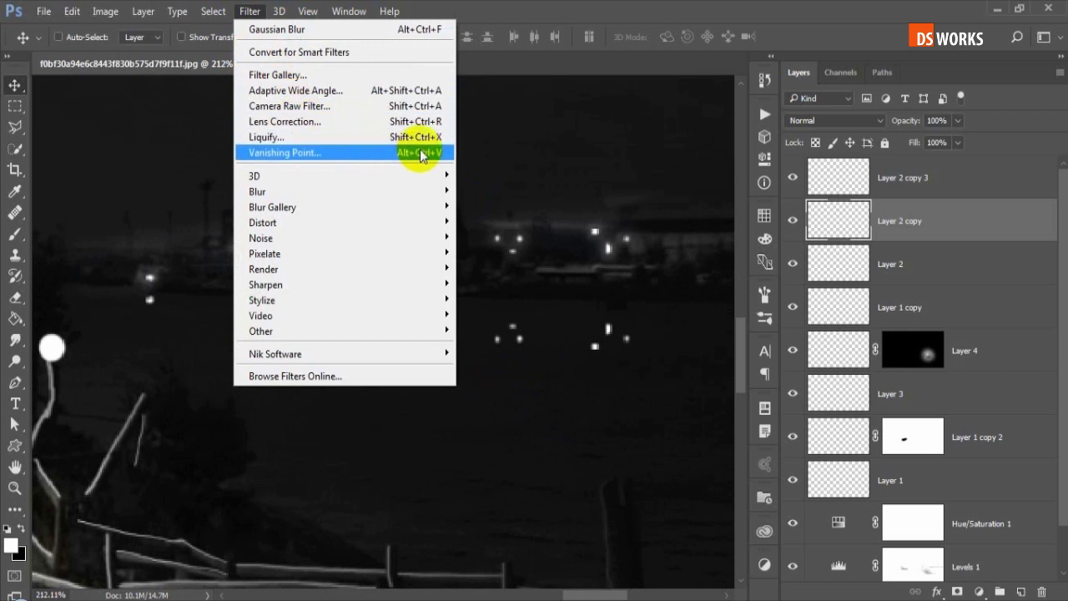
pyautogui.moveTo(342, 191)
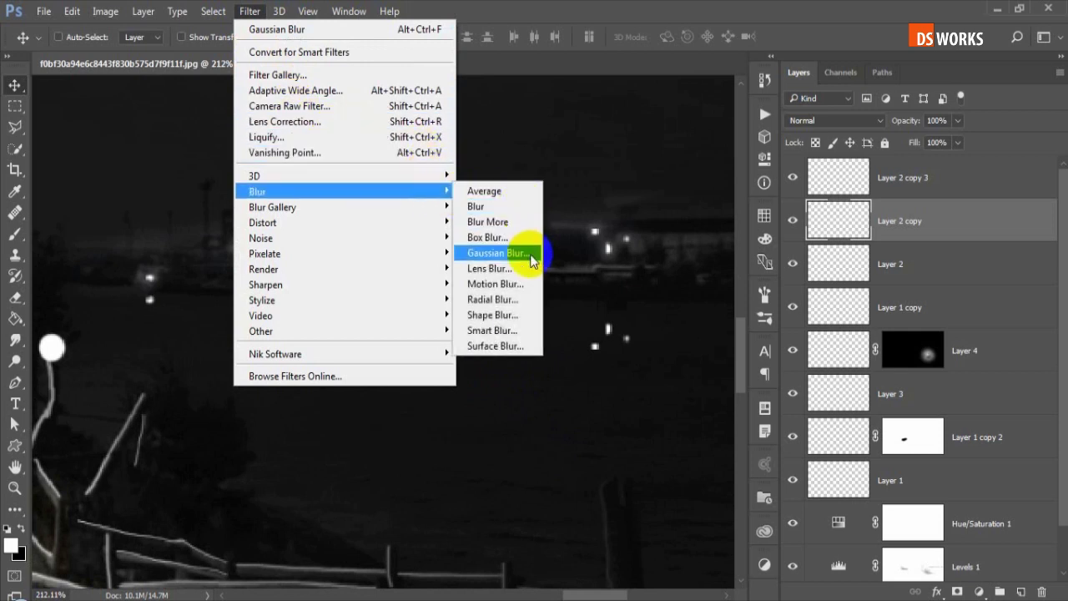
pyautogui.click(534, 284)
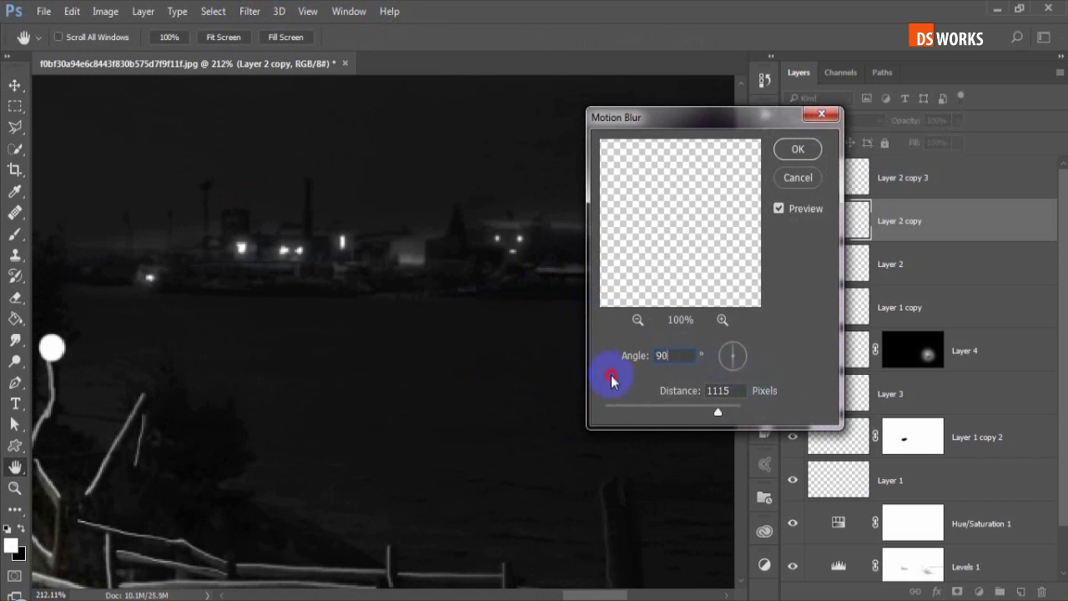
pyautogui.moveTo(636, 413); pyautogui.dragTo(617, 412)
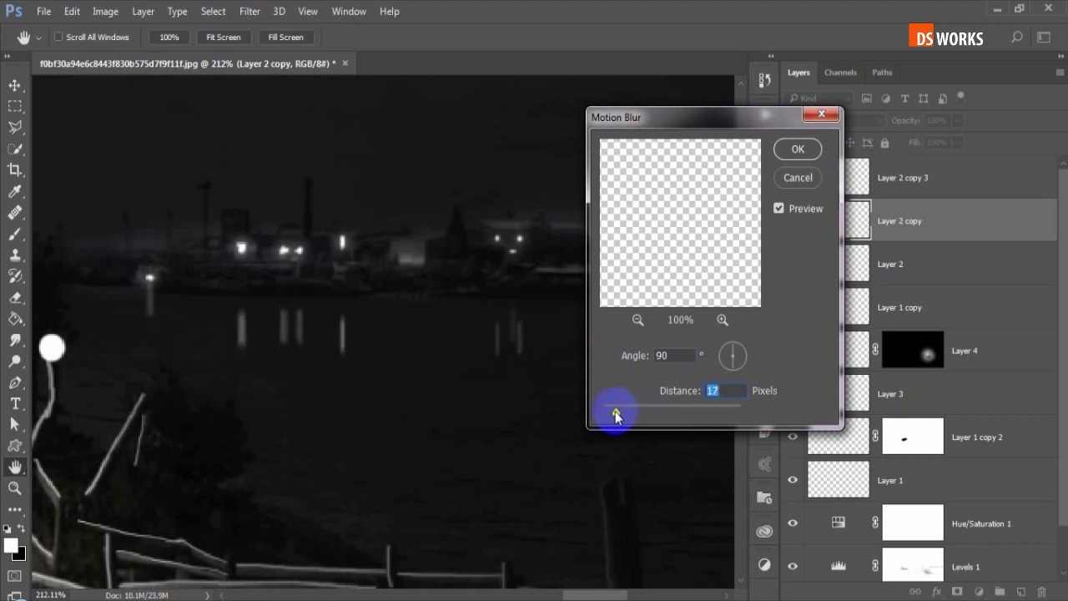
pyautogui.moveTo(616, 415); pyautogui.dragTo(609, 415)
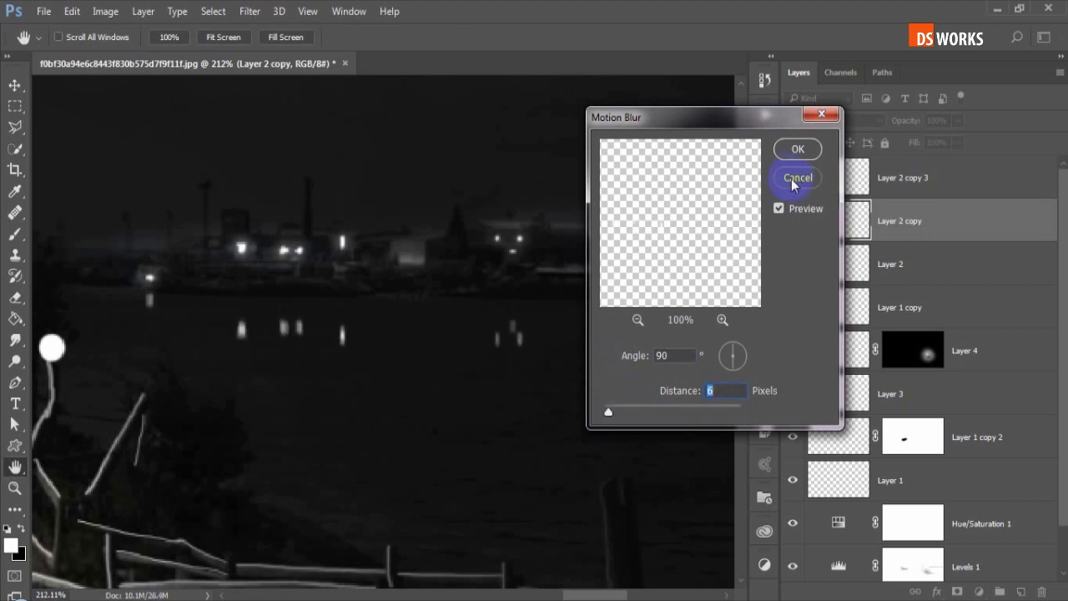
pyautogui.click(798, 149)
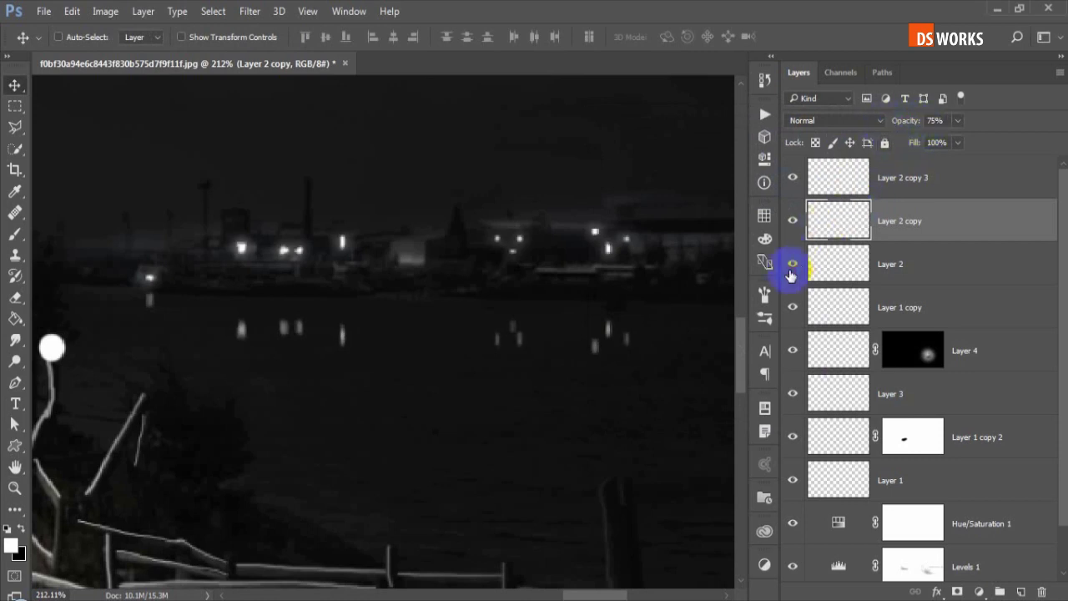
# Set the Layer 2 copy reflection to 65% opacity and Alt-drag a duplicate.
pyautogui.click(872, 177)
pyautogui.click(795, 267)
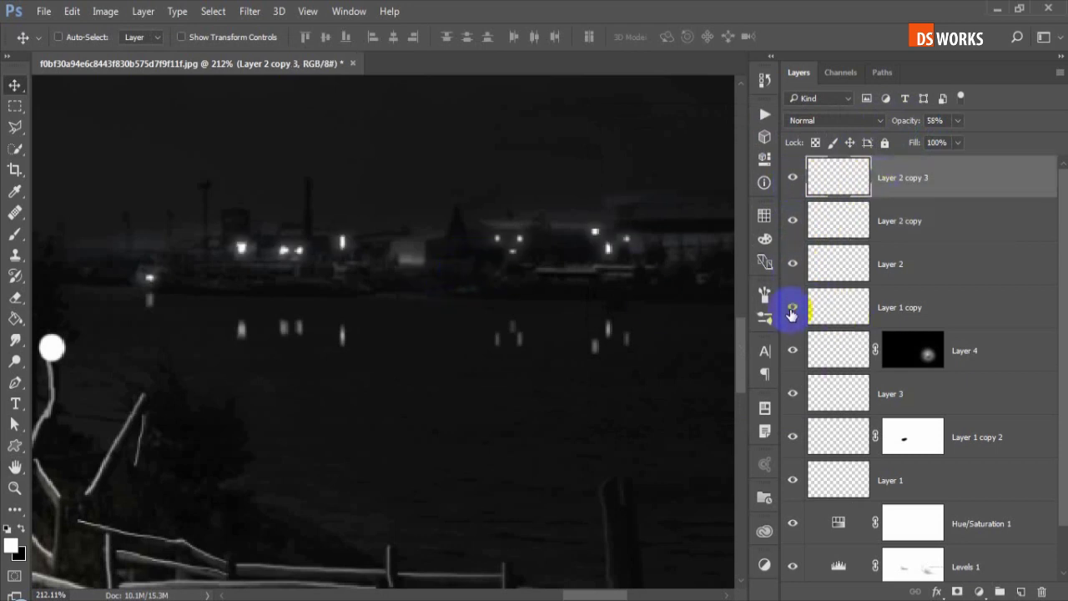
pyautogui.click(850, 225)
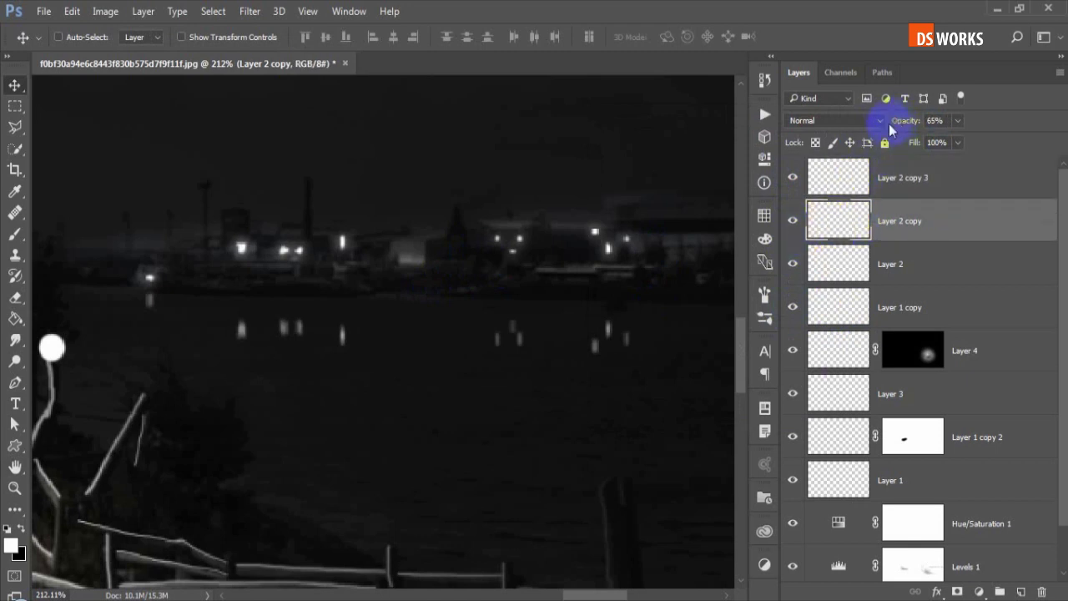
pyautogui.moveTo(537, 262); pyautogui.dragTo(399, 238)
# Soften the duplicated reflection with a 2.9-pixel Gaussian Blur.
pyautogui.click(250, 11)
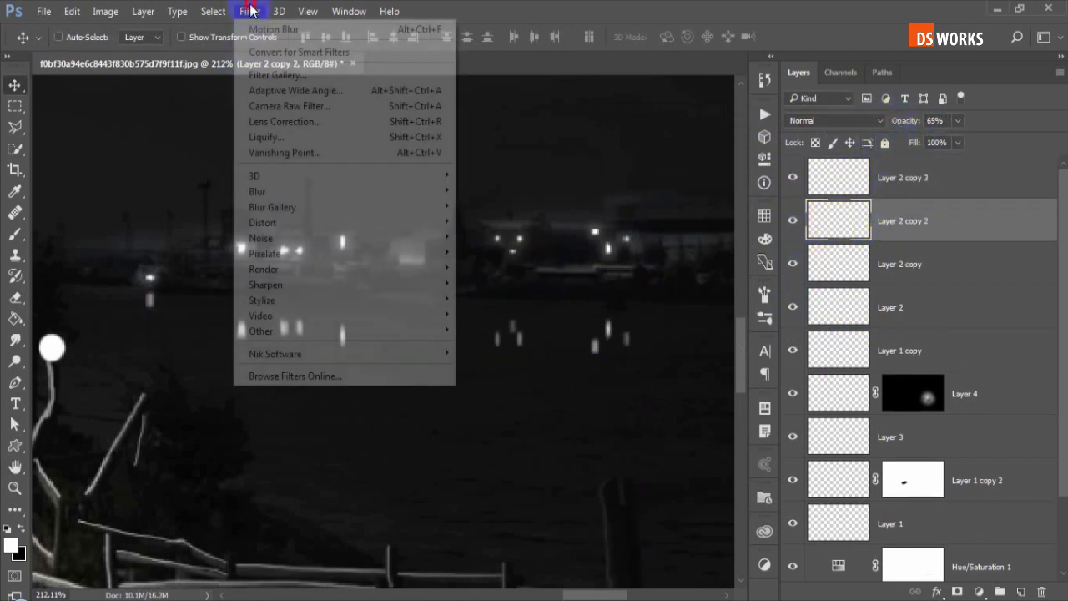
pyautogui.moveTo(257, 191)
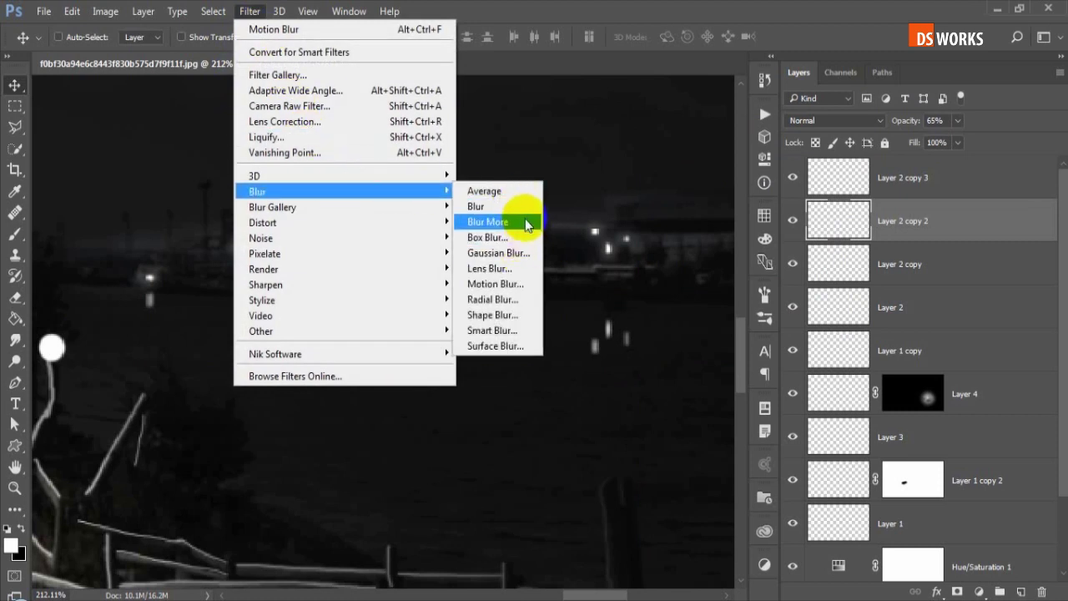
pyautogui.click(510, 252)
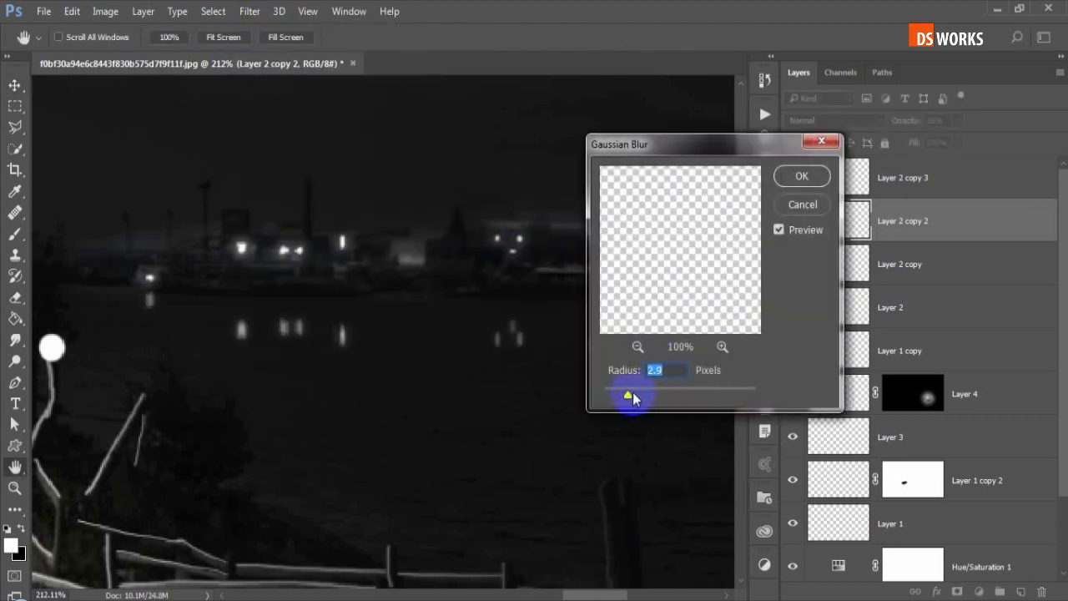
pyautogui.press('Return')
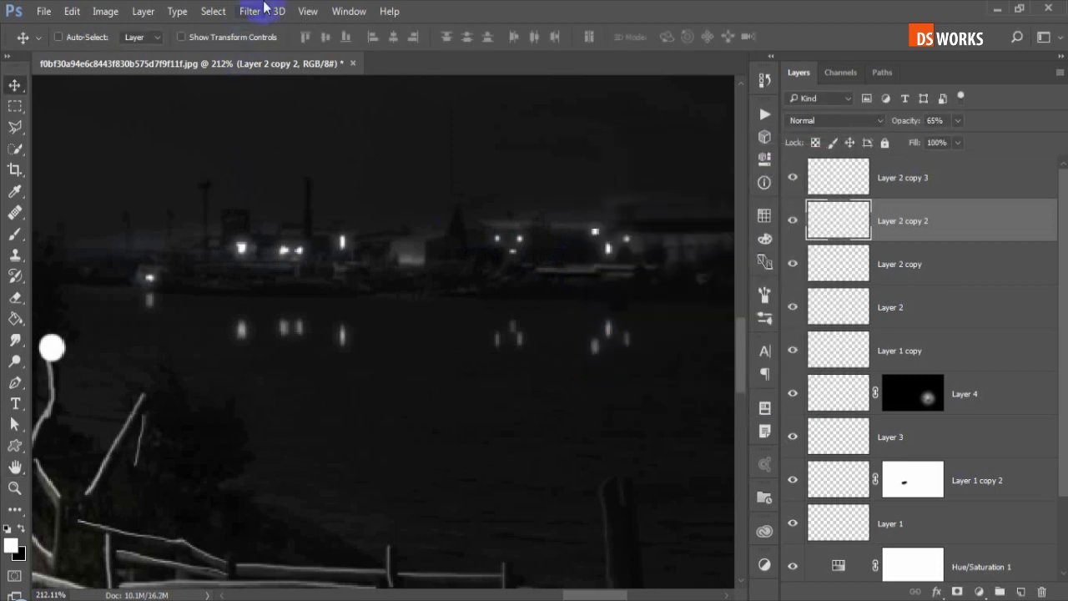
pyautogui.click(250, 10)
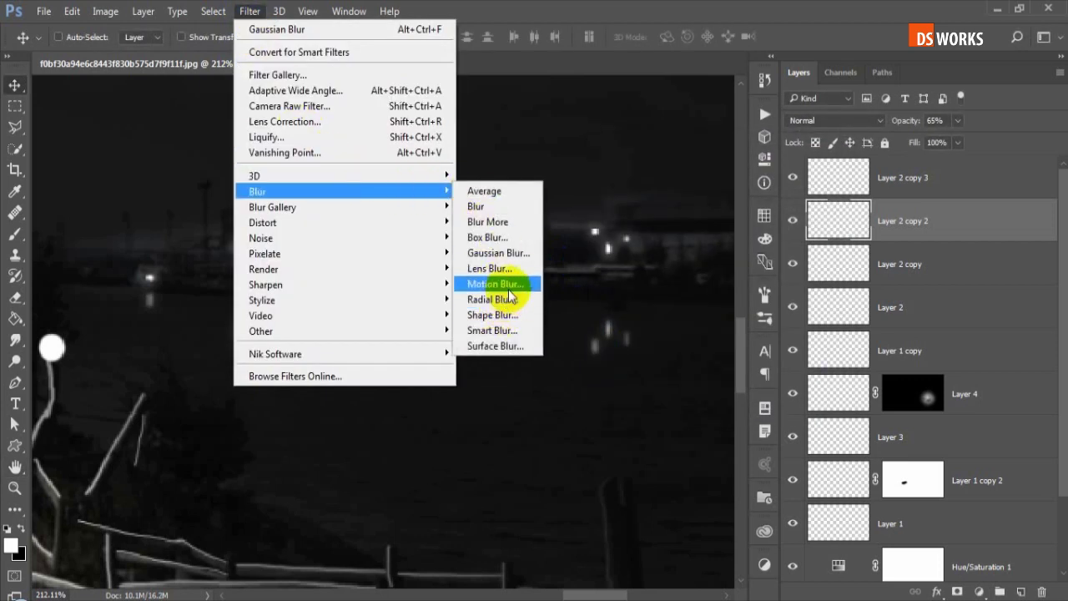
# Streak Layer 2 copy 2 with a 90° Motion Blur of about 16 pixels.
pyautogui.moveTo(257, 191)
pyautogui.click(505, 283)
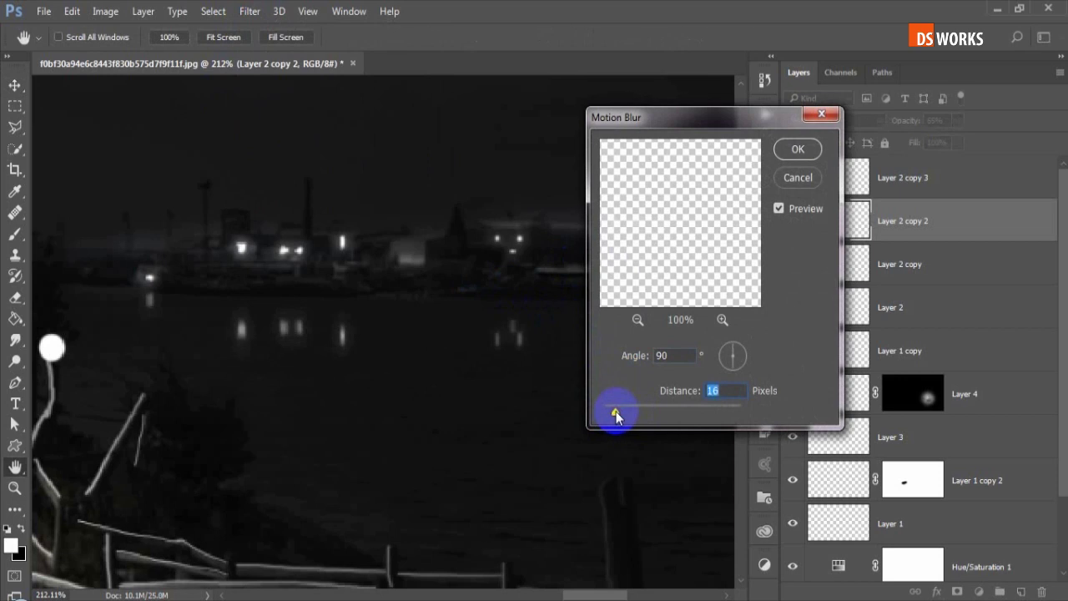
pyautogui.press('Return')
pyautogui.scroll(-3, 486, 377)
pyautogui.scroll(-2, 486, 376)
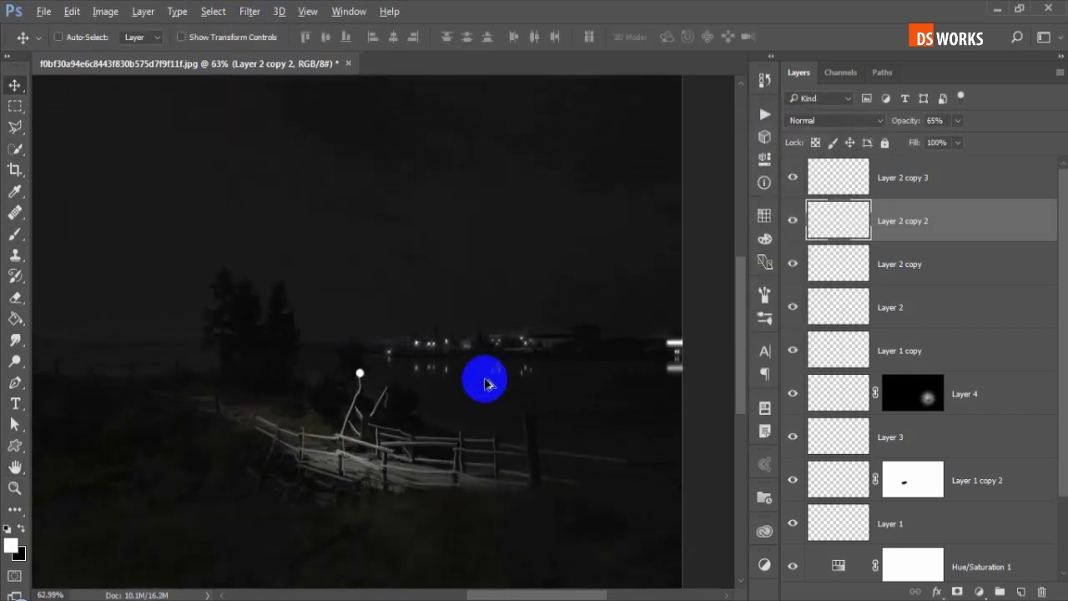
pyautogui.scroll(-2, 486, 376)
# Switch to the Layer 2 copy layer and drag across the canvas.
pyautogui.hotkey('alt', '[')
pyautogui.scroll(-1, 353, 410)
pyautogui.scroll(2, 310, 410)
pyautogui.scroll(1, 353, 406)
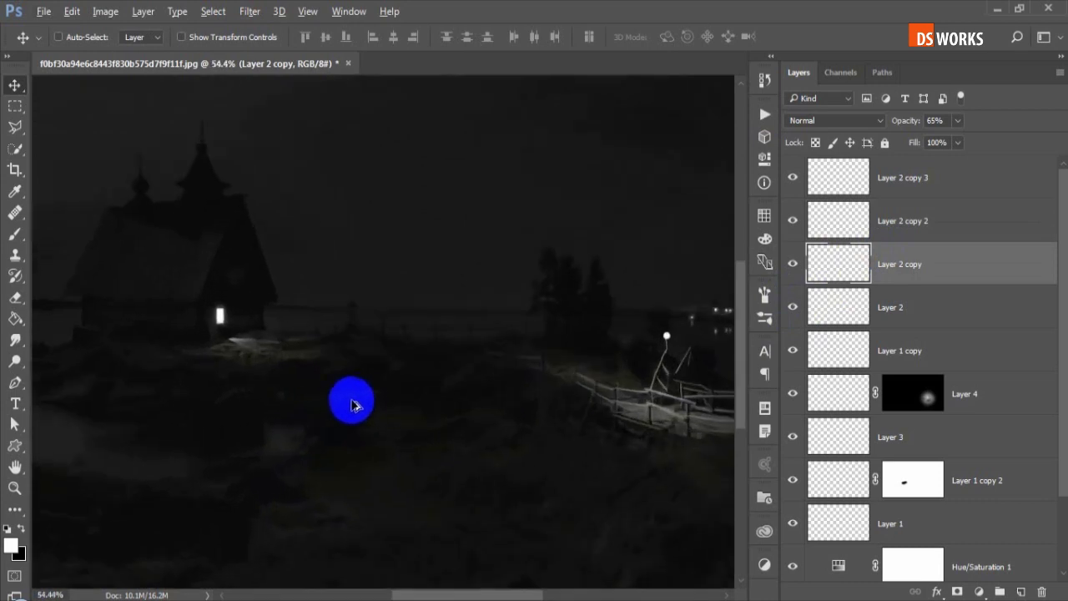
pyautogui.moveTo(537, 384); pyautogui.dragTo(295, 379)
# Return to Layer 2 copy 2, view the church window, and select Layer 2 copy 3.
pyautogui.hotkey('alt', ']')
pyautogui.scroll(-2, 543, 435)
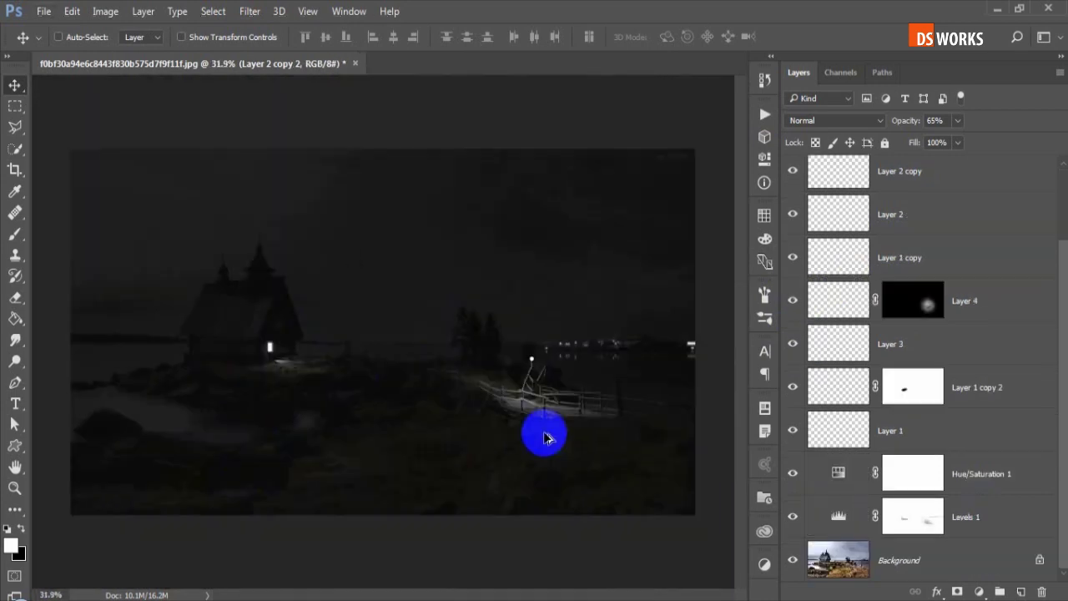
pyautogui.scroll(2, 544, 438)
pyautogui.scroll(1, 544, 438)
pyautogui.scroll(1, 105, 317)
pyautogui.scroll(1, 107, 317)
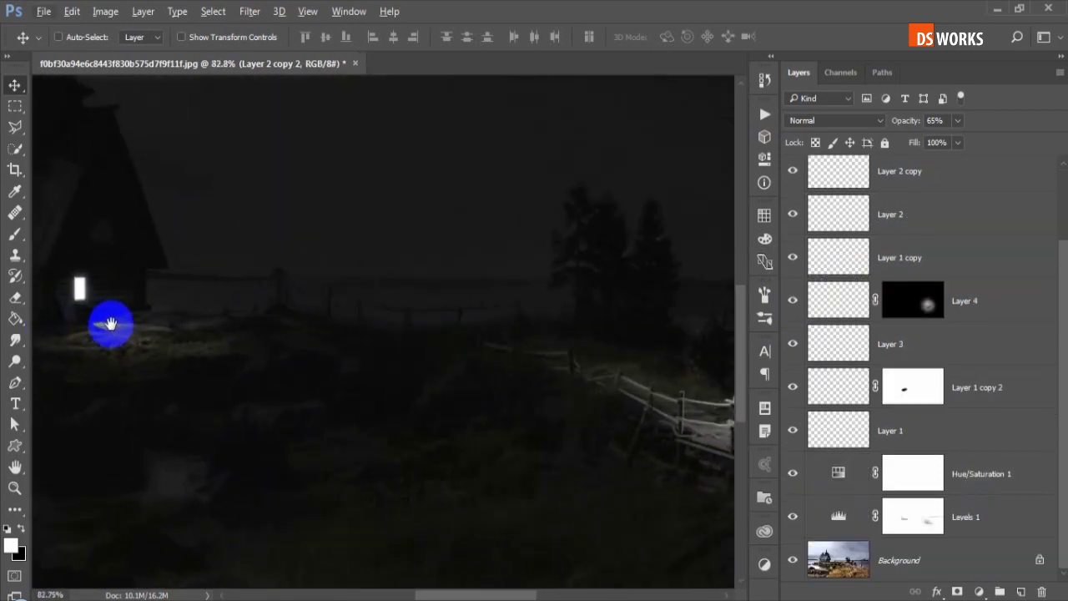
pyautogui.moveTo(107, 317); pyautogui.dragTo(227, 344)
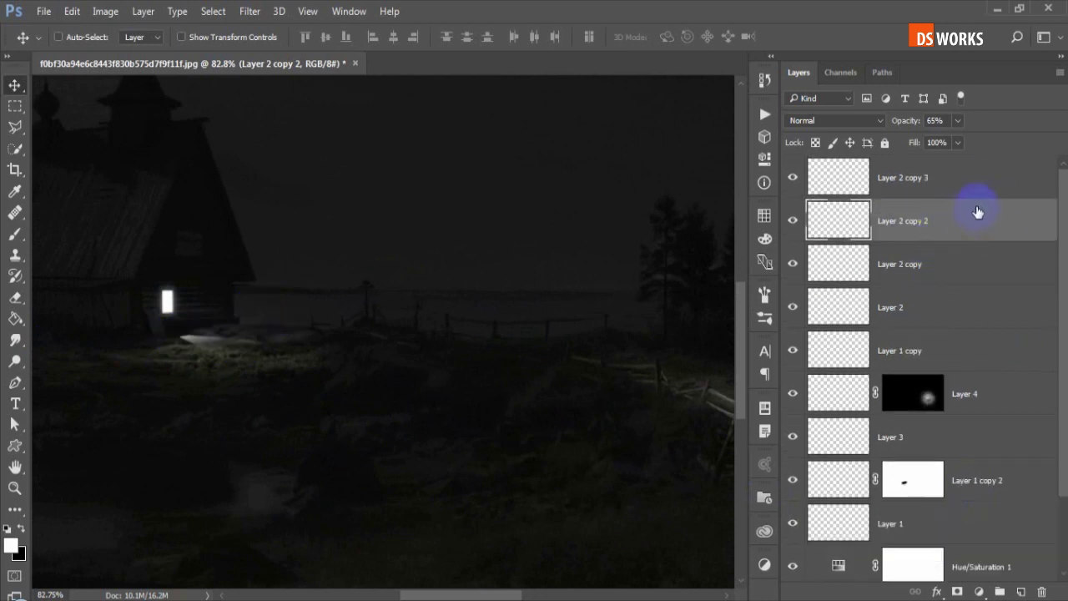
pyautogui.click(980, 172)
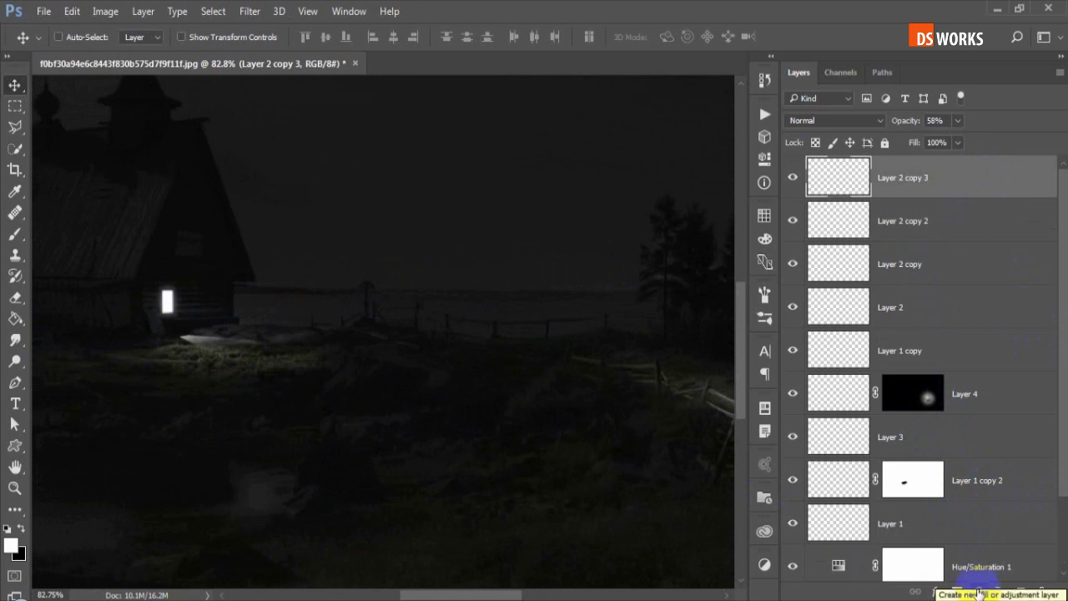
# Add a Solid Color fill layer in orange ffa200 above all other layers.
pyautogui.click(979, 592)
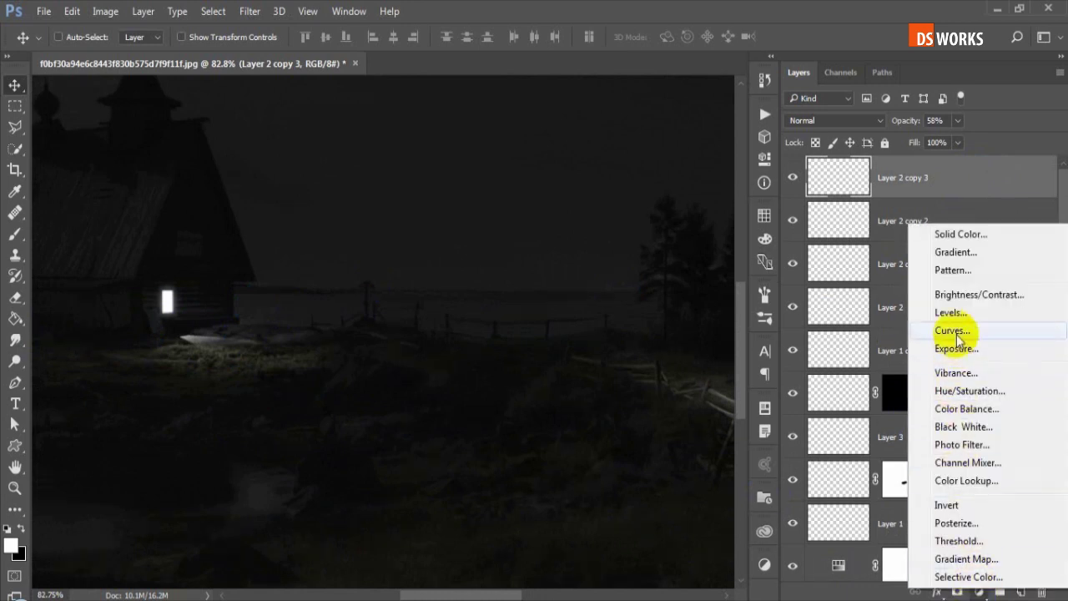
pyautogui.click(998, 237)
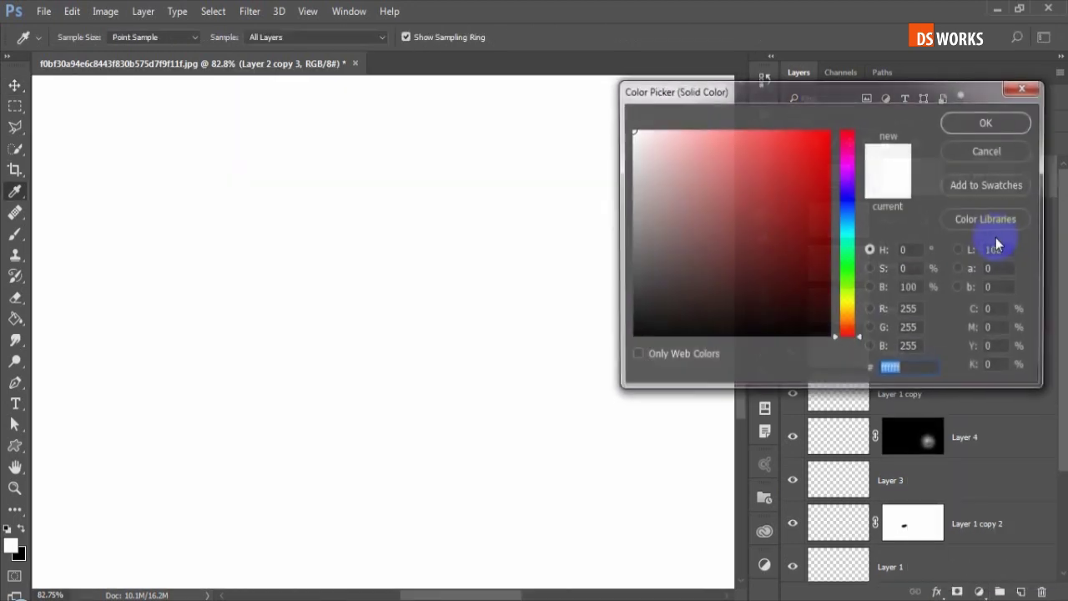
pyautogui.click(847, 312)
pyautogui.click(830, 131)
pyautogui.moveTo(844, 314); pyautogui.dragTo(845, 318)
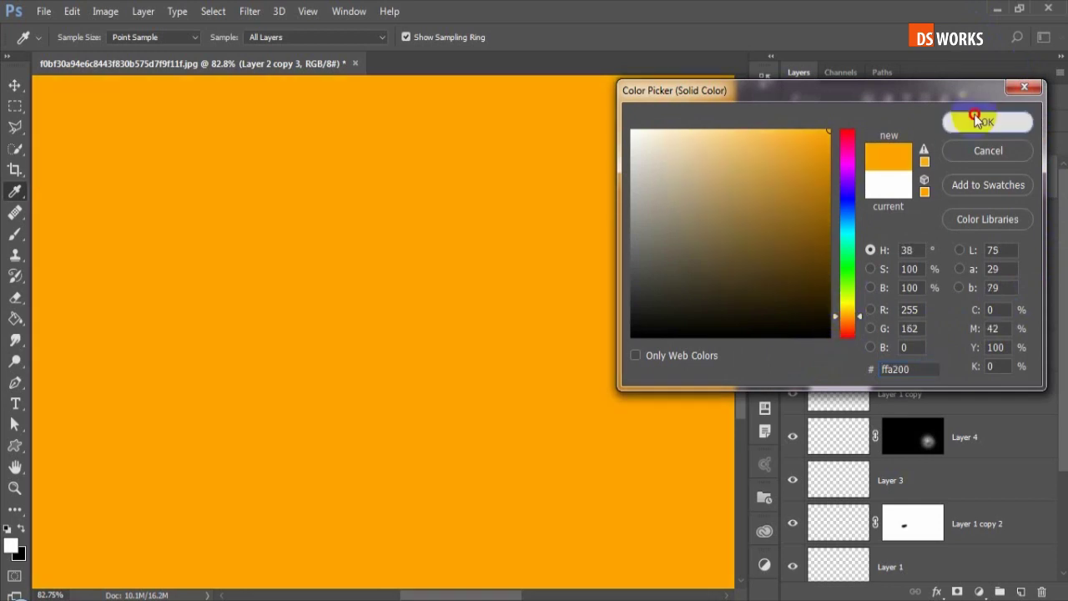
pyautogui.click(977, 120)
pyautogui.click(910, 184)
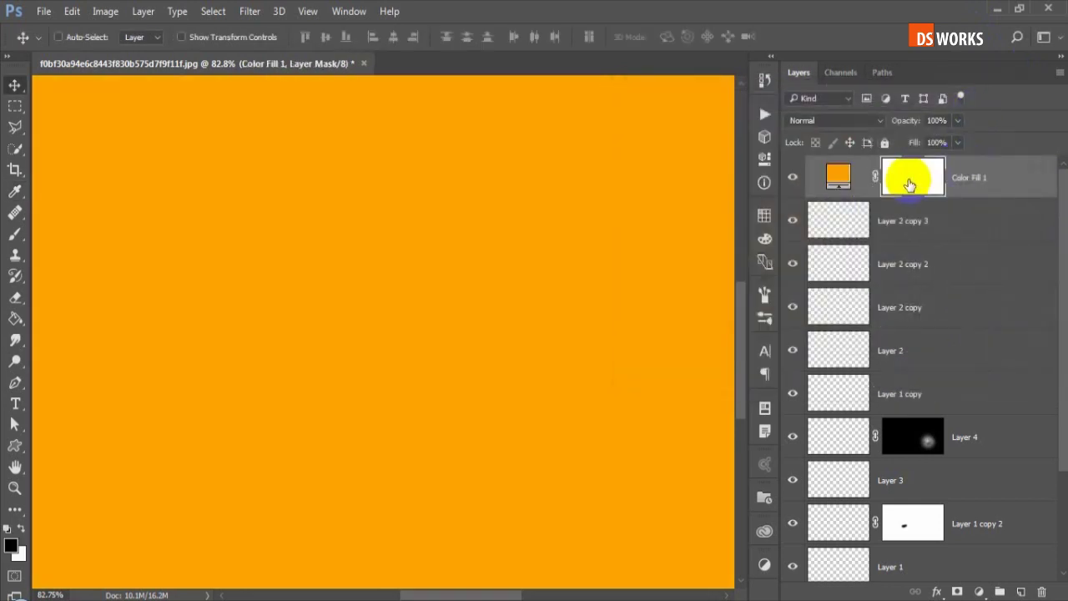
# Invert the fill mask and paint white to reveal orange around the lit window.
pyautogui.hotkey('ctrl', 'i')
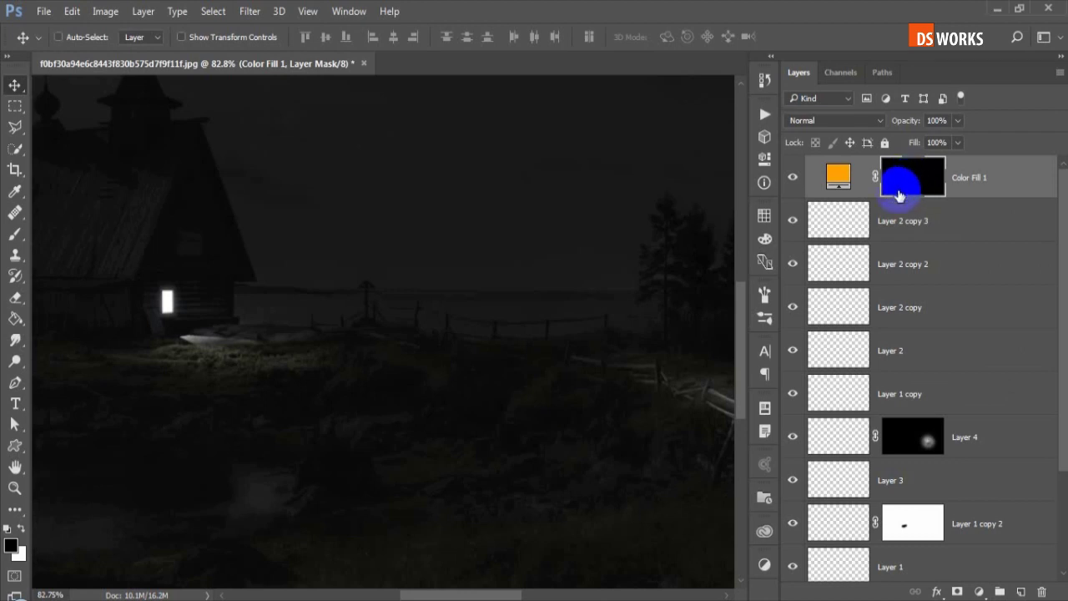
pyautogui.moveTo(572, 231); pyautogui.dragTo(675, 195)
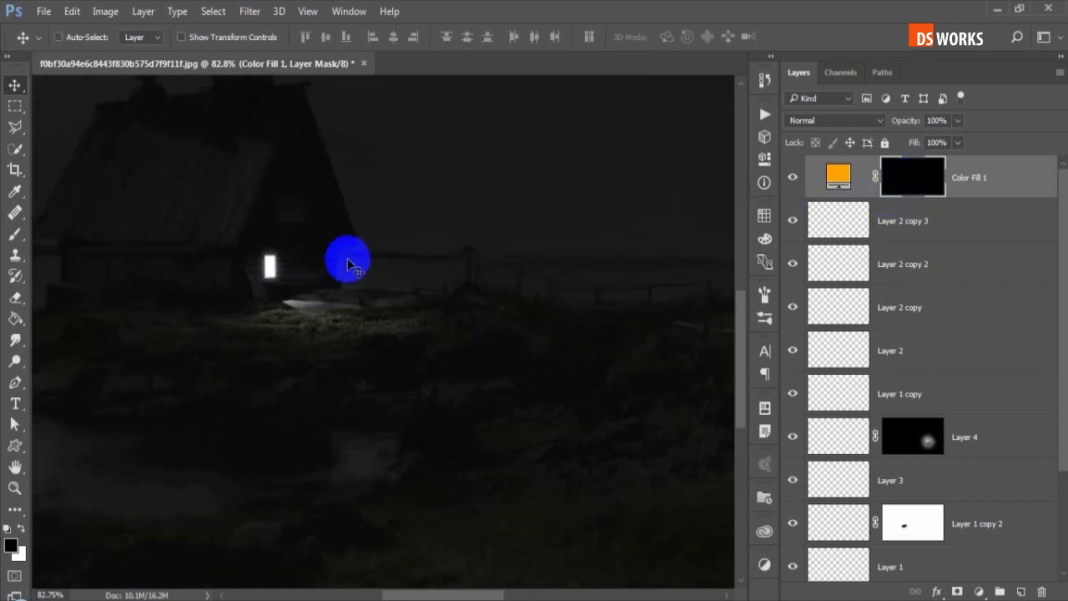
pyautogui.press('b')
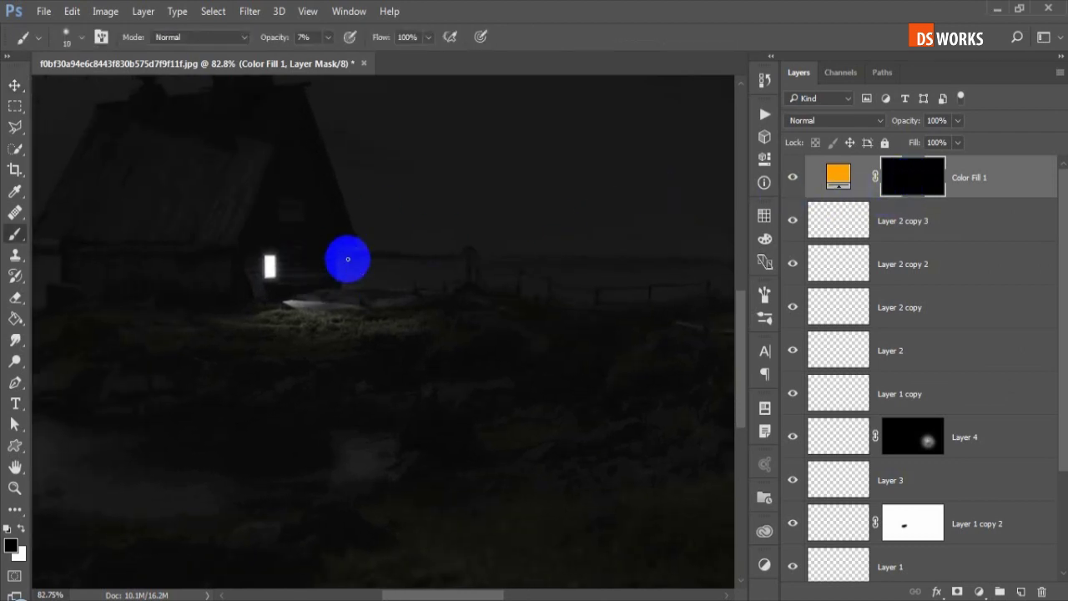
pyautogui.click(21, 528)
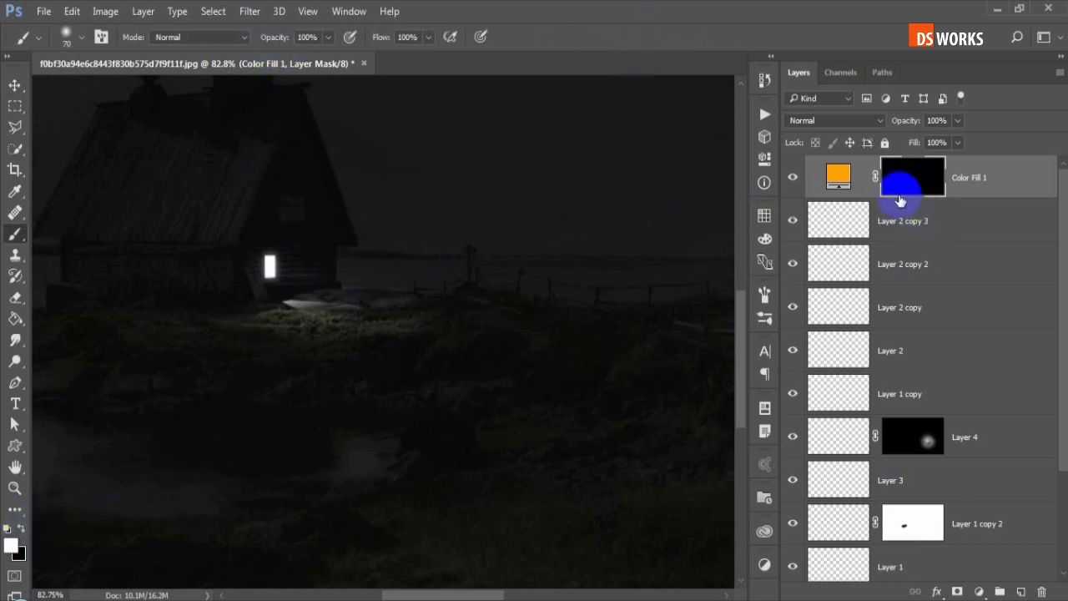
pyautogui.press(']')
pyautogui.press(']')
pyautogui.press(']')
pyautogui.press(']')
pyautogui.press(']')
pyautogui.press(']')
pyautogui.click(304, 287)
pyautogui.press('[')
pyautogui.press('[')
pyautogui.press('[')
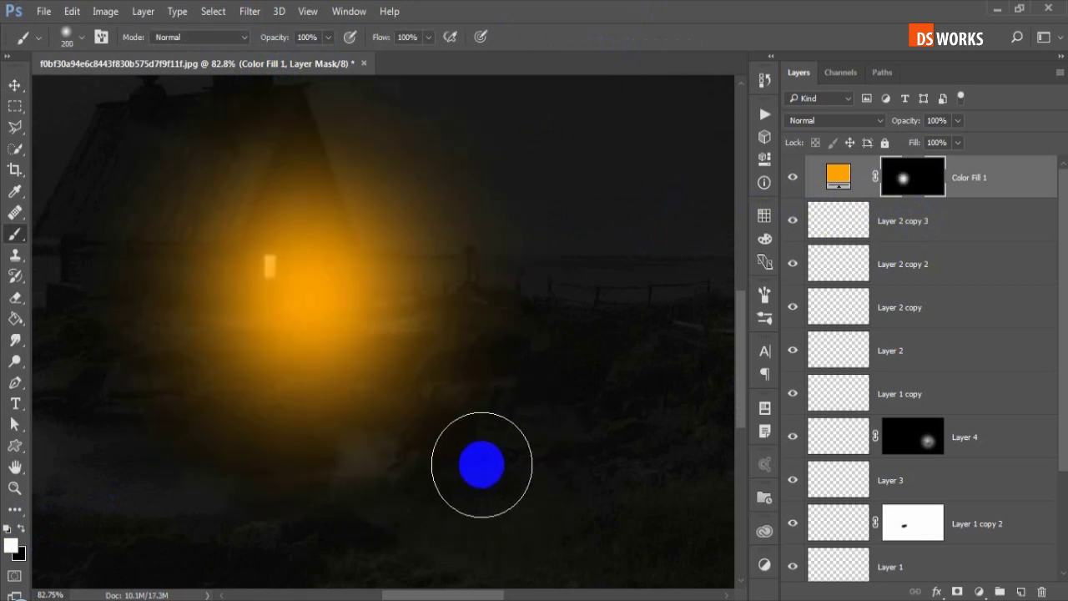
# Set the orange fill layer to Soft Light and reopen its colour, now ff9000.
pyautogui.click(843, 171)
pyautogui.click(844, 119)
pyautogui.scroll(-1, 844, 119)
pyautogui.scroll(-10, 844, 119)
pyautogui.scroll(-2, 855, 122)
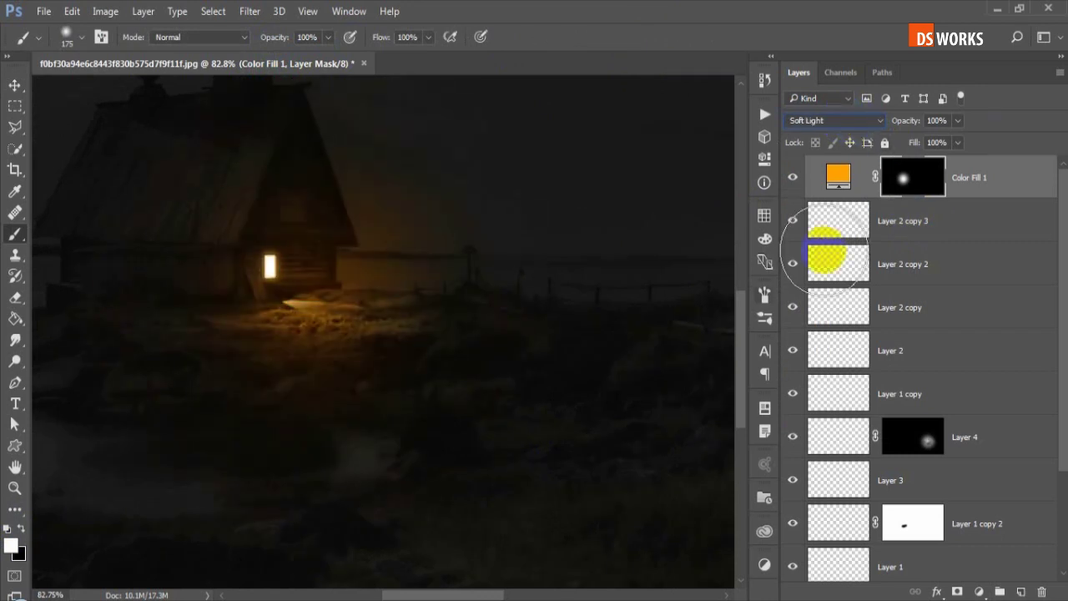
pyautogui.moveTo(827, 252); pyautogui.dragTo(857, 256)
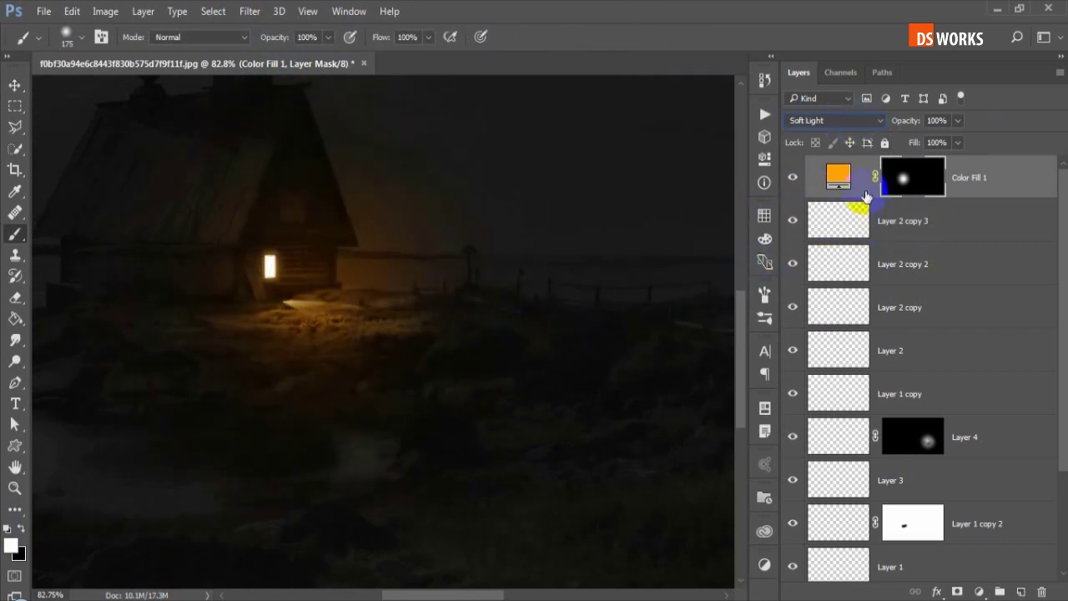
pyautogui.doubleClick(838, 176)
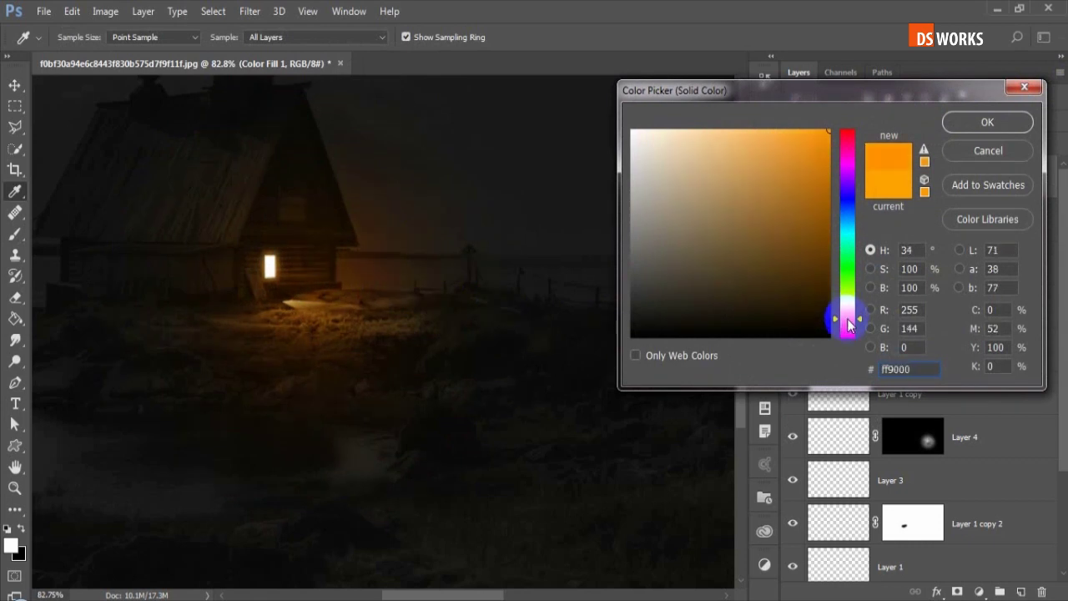
# Keep the ff9000 orange and paint black on the fill mask to trim glow past the roof.
pyautogui.click(1010, 117)
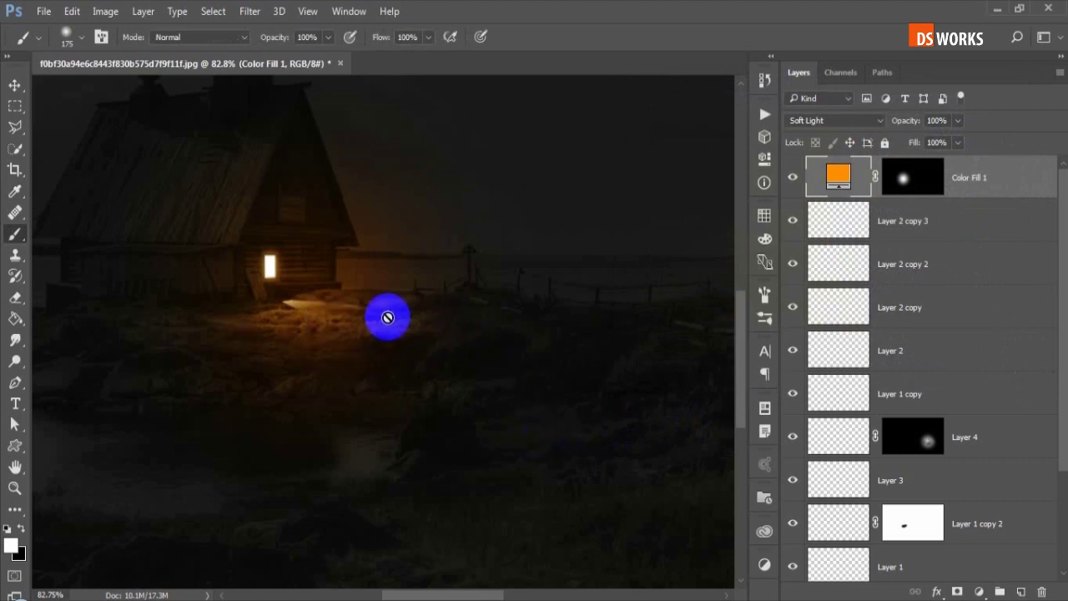
pyautogui.scroll(1, 429, 317)
pyautogui.press('[')
pyautogui.press('[')
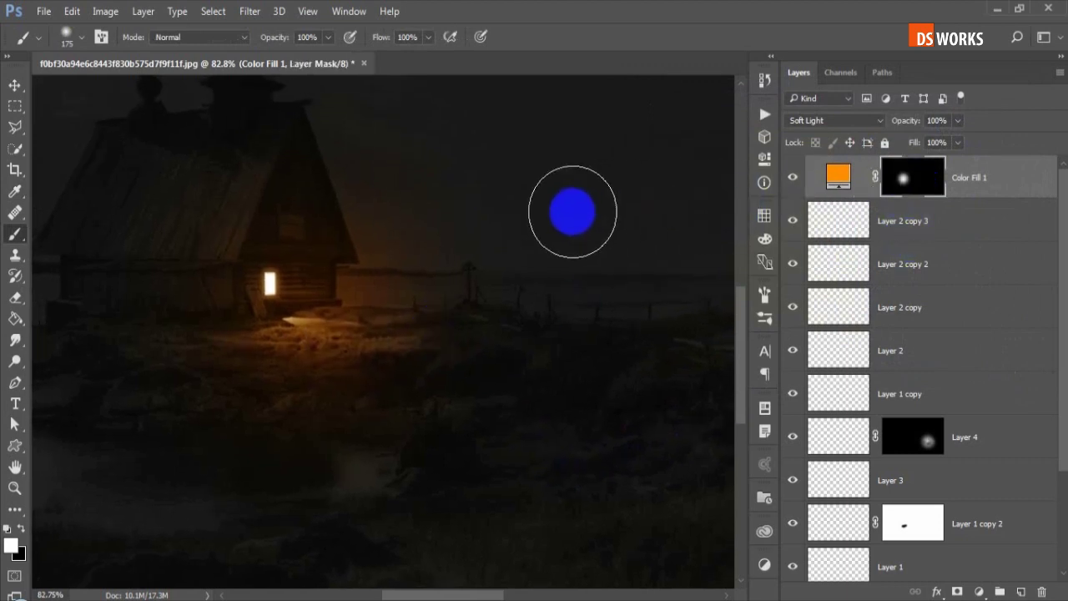
pyautogui.click(20, 531)
pyautogui.press('[')
pyautogui.press('[')
pyautogui.press('[')
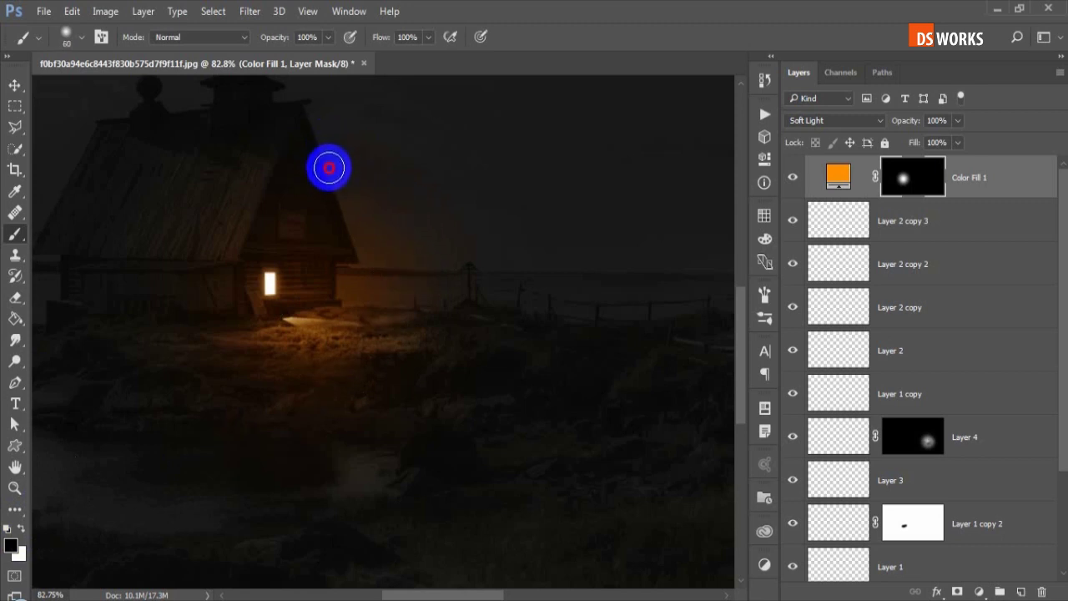
pyautogui.moveTo(329, 168); pyautogui.dragTo(380, 275)
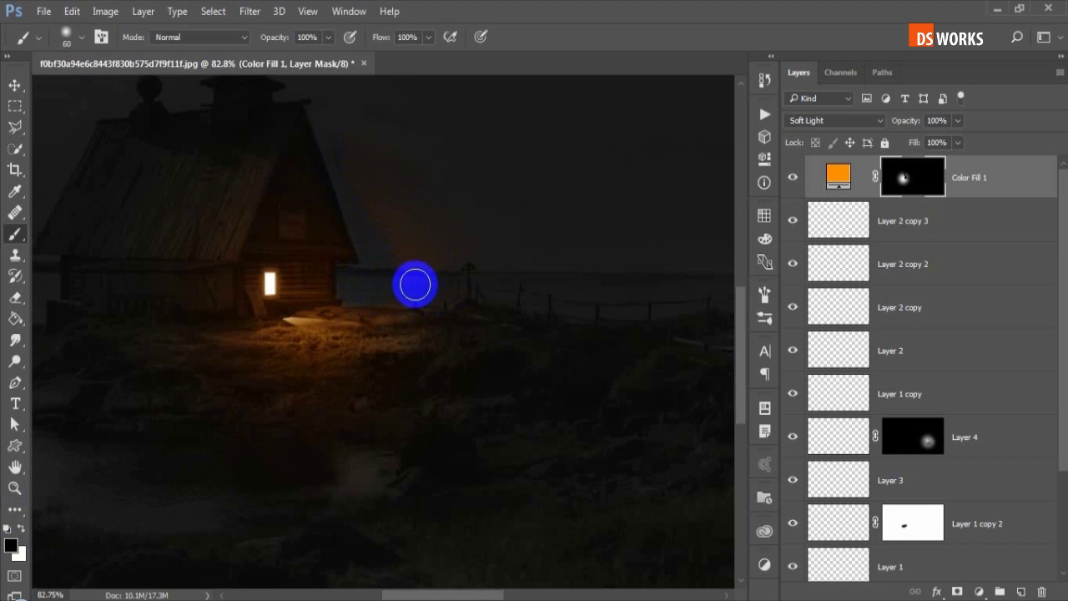
pyautogui.click(400, 236)
# Erase stray orange glow beside the right roof edge and in the sky on the Color Fill 1 mask.
pyautogui.moveTo(368, 246); pyautogui.dragTo(340, 128)
pyautogui.press(']')
pyautogui.press(']')
pyautogui.press(']')
pyautogui.click(567, 193)
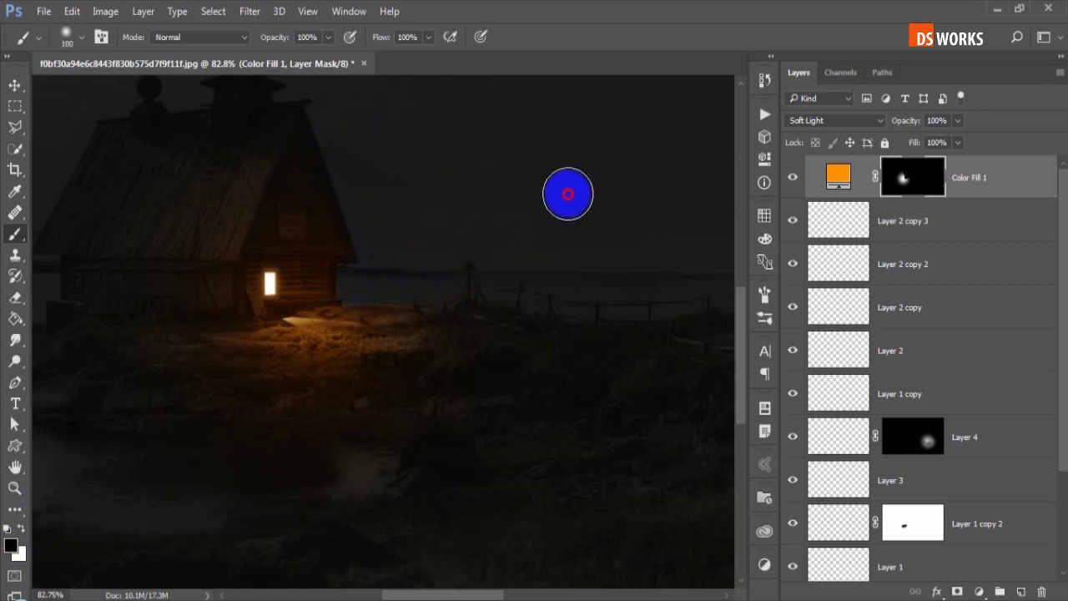
pyautogui.scroll(-2, 467, 238)
pyautogui.scroll(-2, 451, 351)
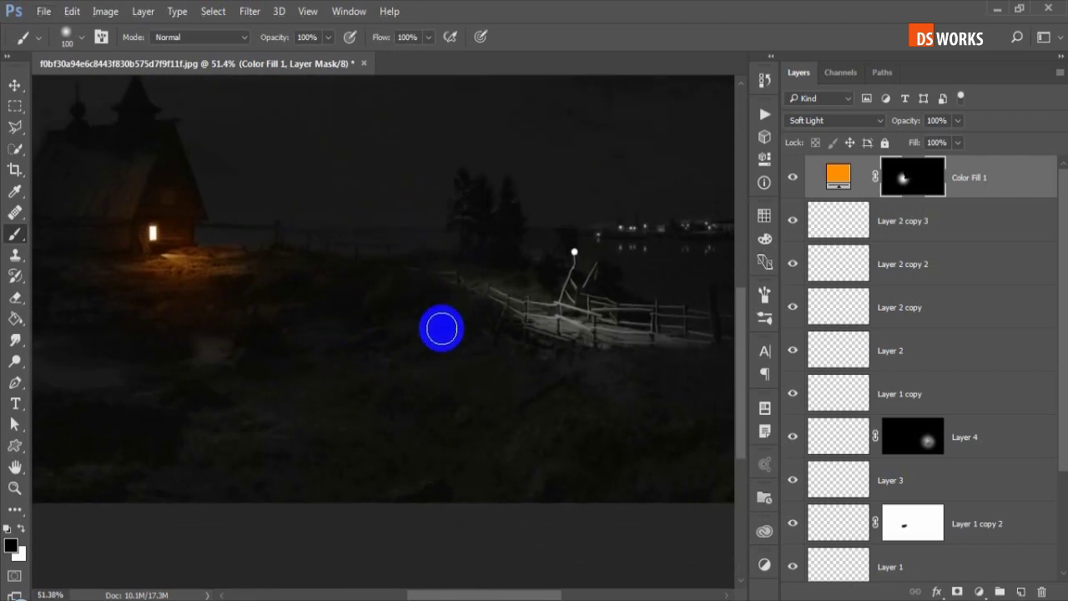
pyautogui.hscroll(2, 442, 328)
# Paint white on the Color Fill 1 mask to strengthen the orange glow over the fence.
pyautogui.press('x')
pyautogui.press(']')
pyautogui.press(']')
pyautogui.press(']')
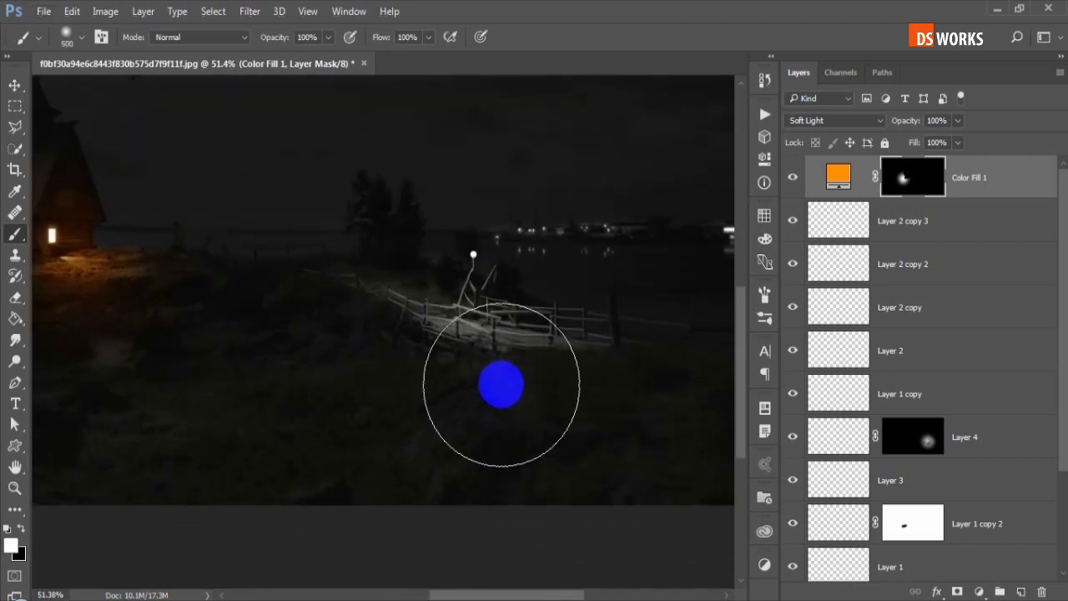
pyautogui.press(']')
pyautogui.press(']')
pyautogui.press(']')
pyautogui.press(']')
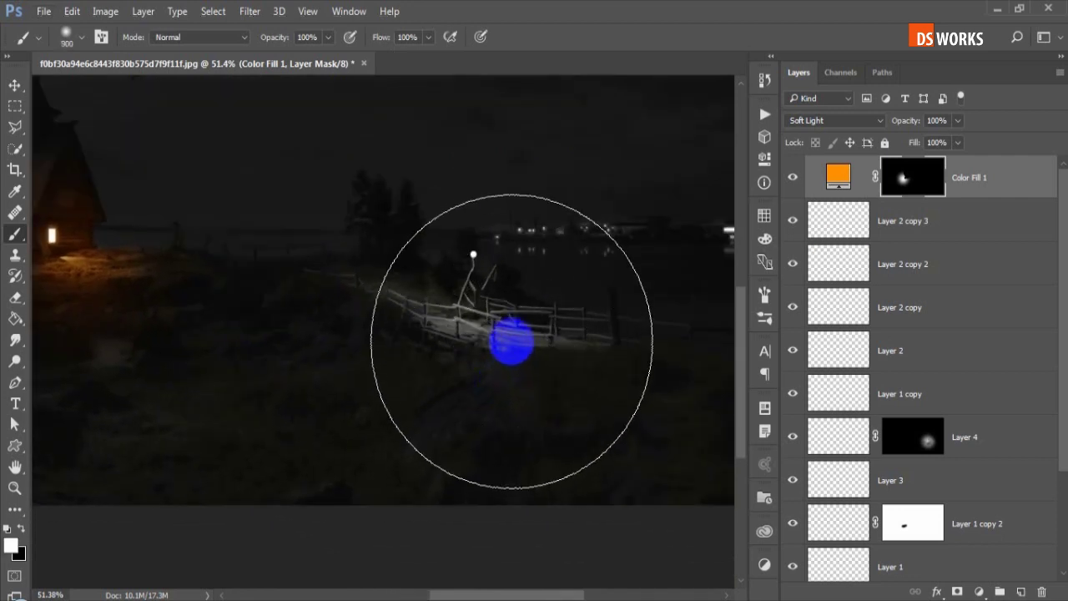
pyautogui.click(511, 319)
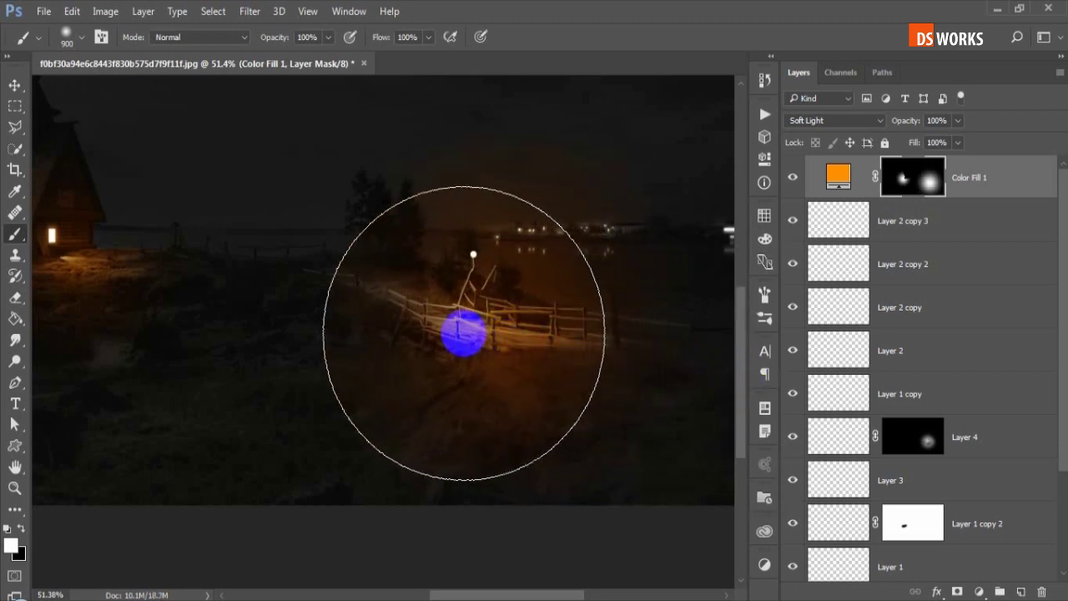
pyautogui.press('[')
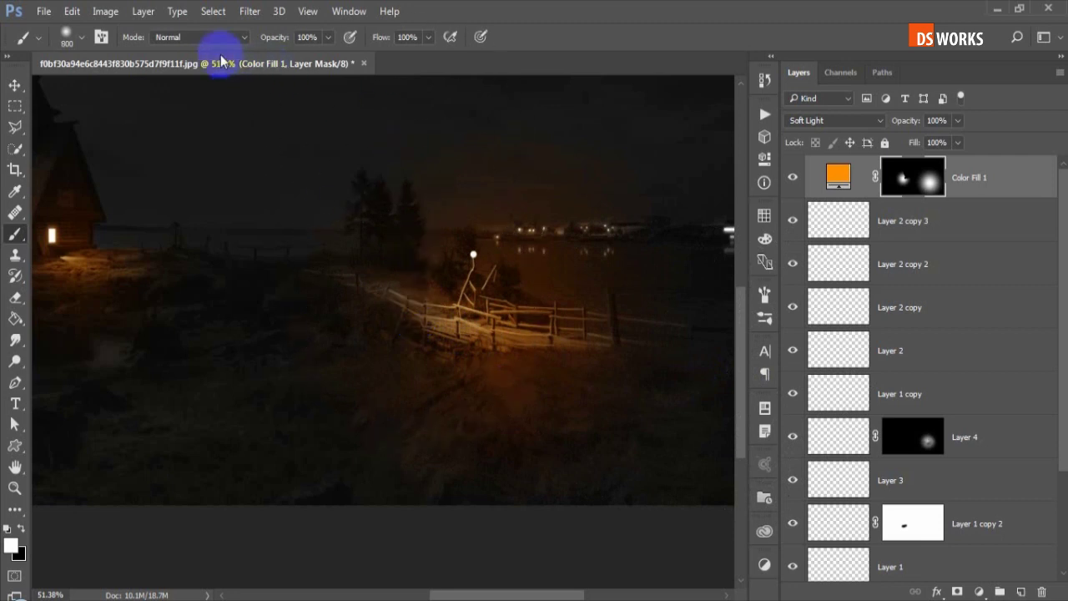
pyautogui.press('[')
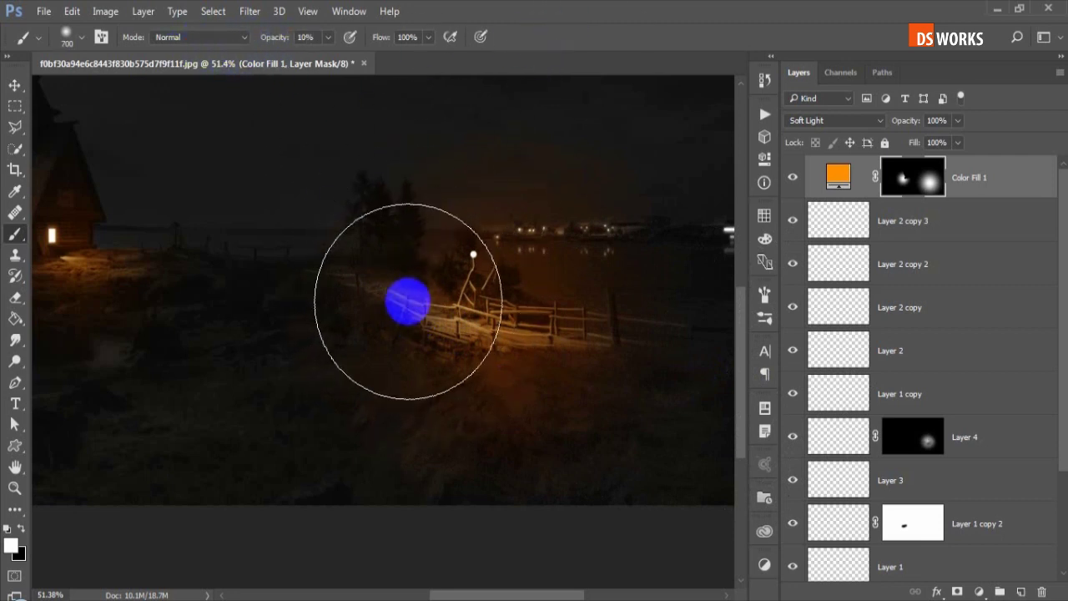
pyautogui.press('[')
pyautogui.press('[')
pyautogui.press('[')
pyautogui.press('[')
pyautogui.press('[')
pyautogui.press('[')
pyautogui.press('[')
pyautogui.press('[')
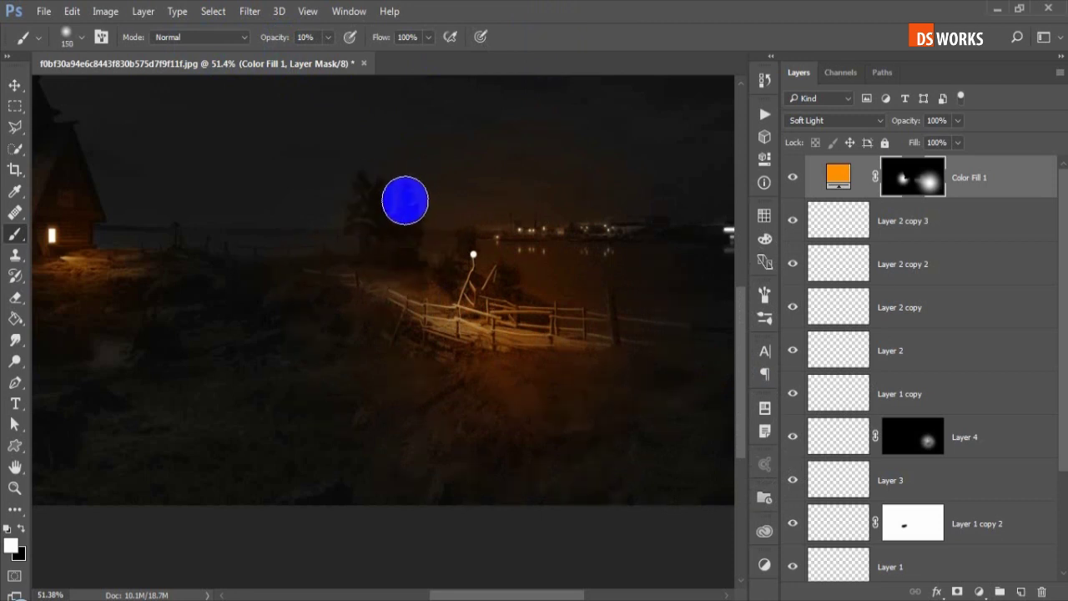
pyautogui.press(']')
pyautogui.press(']')
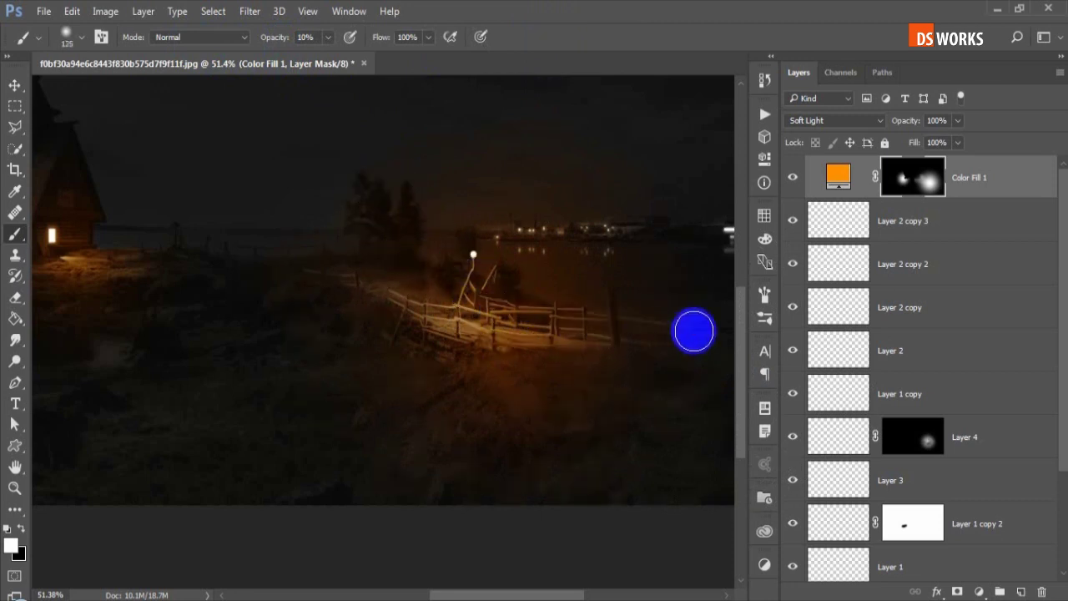
pyautogui.scroll(2, 470, 334)
pyautogui.press('[')
pyautogui.press('[')
pyautogui.press('[')
# Remove the glow from the ground below the fence with a full-opacity black brush.
pyautogui.press('x')
pyautogui.press('0')
pyautogui.press(']')
pyautogui.press(']')
pyautogui.press(']')
pyautogui.moveTo(333, 457); pyautogui.dragTo(376, 384)
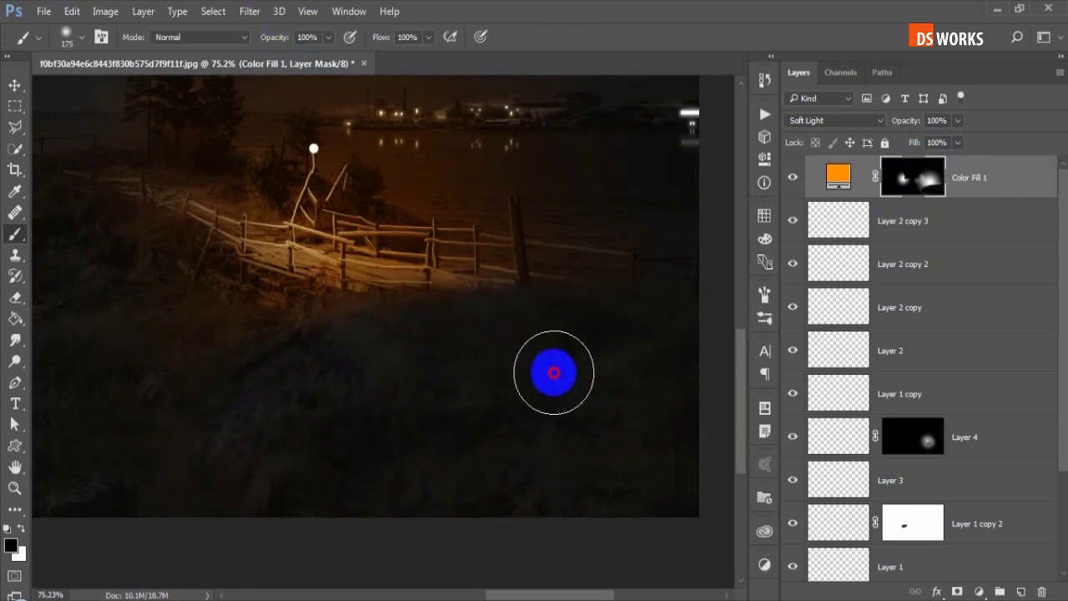
pyautogui.press('[')
pyautogui.press('[')
pyautogui.press('[')
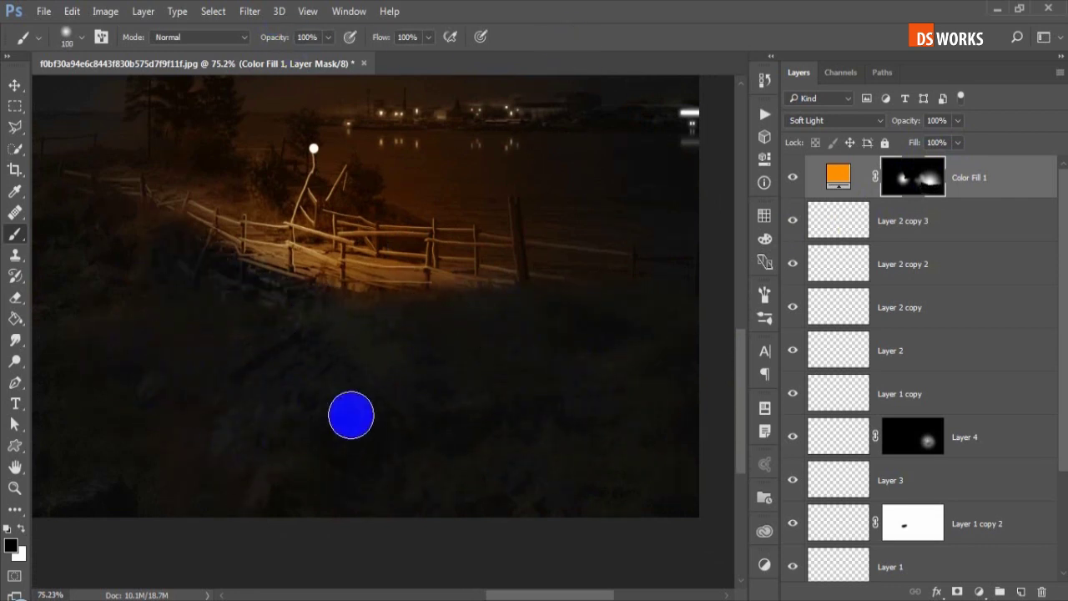
pyautogui.press(']')
pyautogui.press(']')
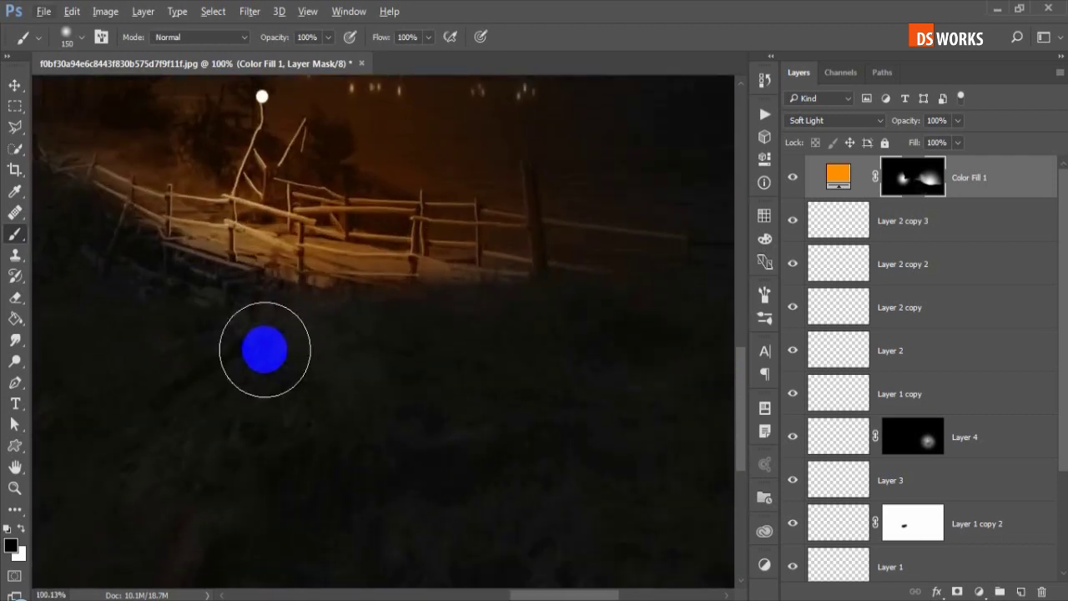
pyautogui.moveTo(178, 317); pyautogui.dragTo(628, 336)
pyautogui.press('[')
pyautogui.press('[')
pyautogui.press('[')
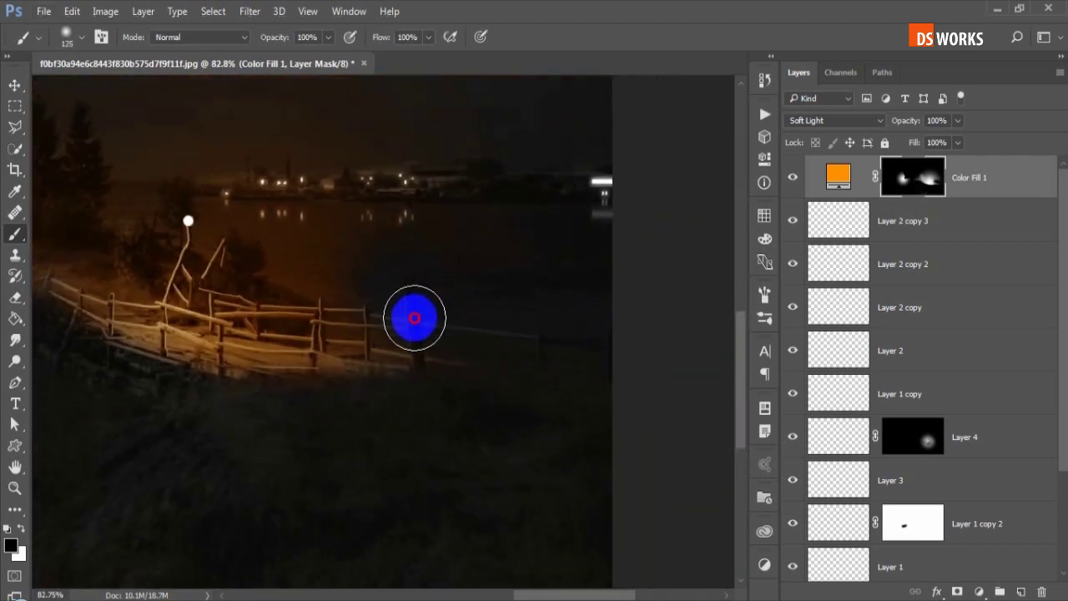
pyautogui.moveTo(315, 310); pyautogui.dragTo(646, 329)
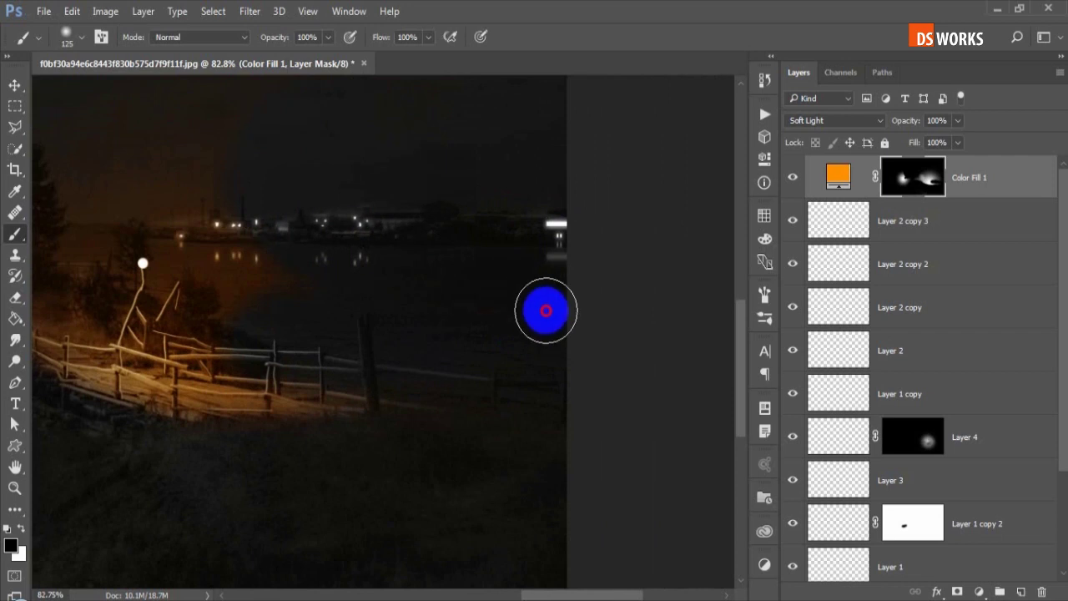
pyautogui.moveTo(299, 317); pyautogui.dragTo(484, 361)
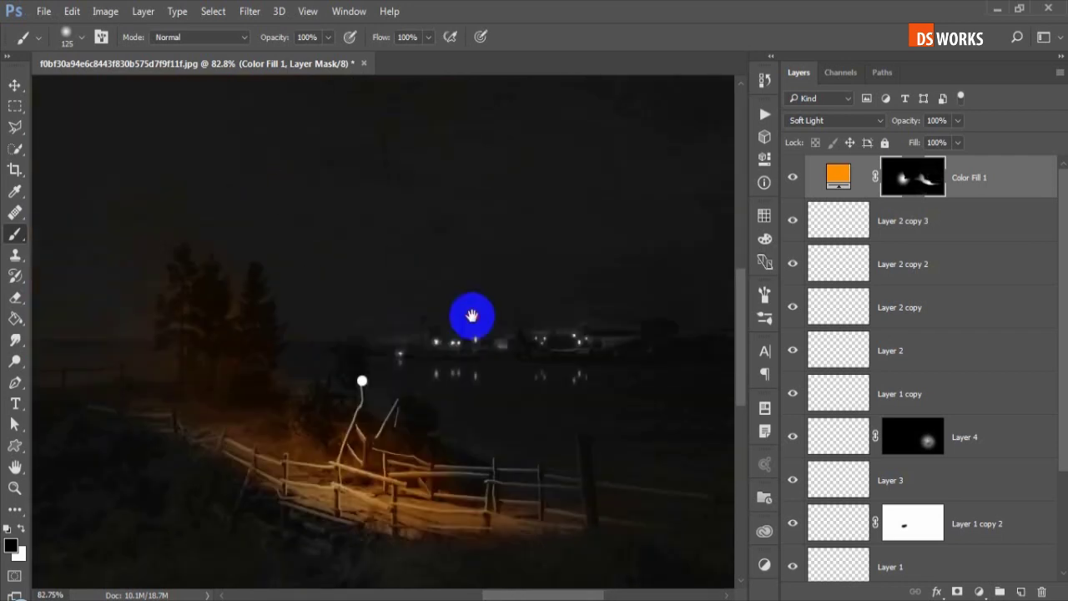
pyautogui.press('[')
pyautogui.press('[')
pyautogui.press('[')
pyautogui.moveTo(247, 346); pyautogui.dragTo(293, 275)
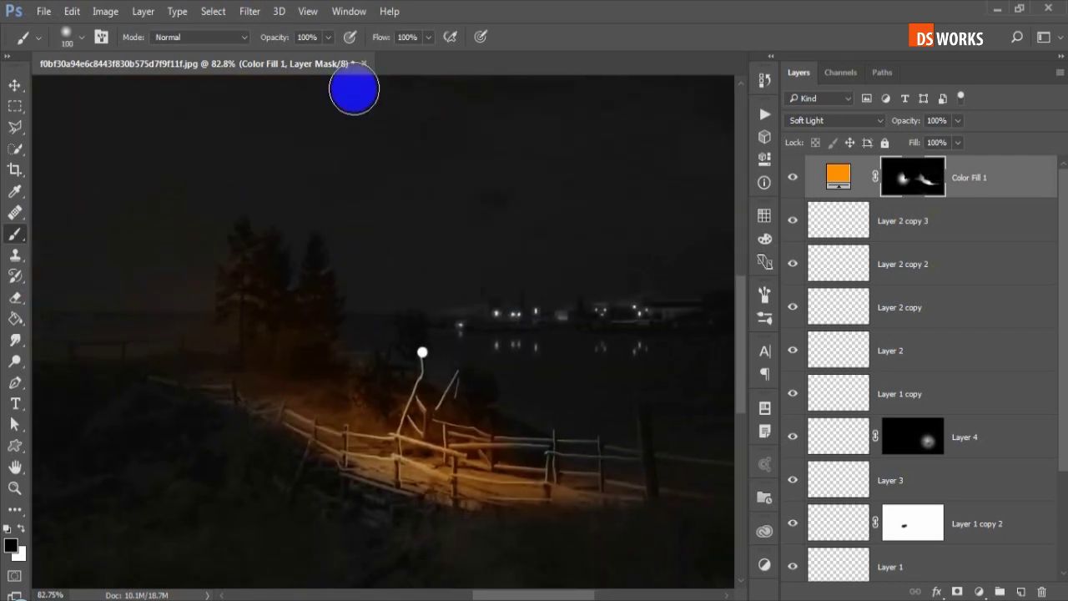
# Paint more orange glow onto the Color Fill 1 mask near the shoreline.
pyautogui.press(']')
pyautogui.press(']')
pyautogui.press('1')
pyautogui.press('9')
pyautogui.press(']')
pyautogui.press(']')
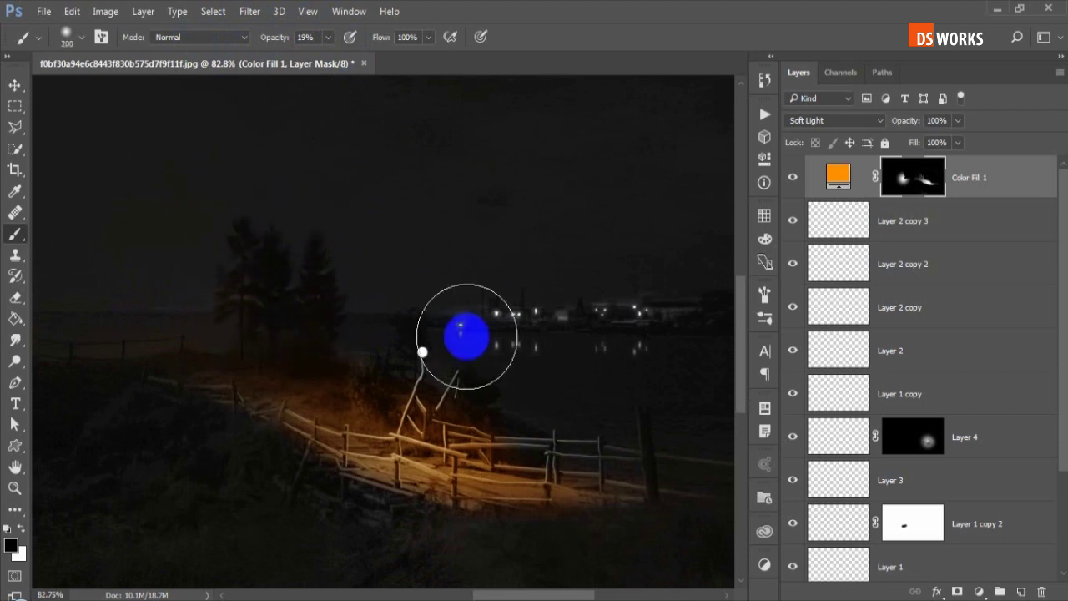
pyautogui.scroll(3, 469, 341)
pyautogui.press('x')
pyautogui.press('4')
pyautogui.press('1')
pyautogui.moveTo(401, 381); pyautogui.dragTo(393, 362)
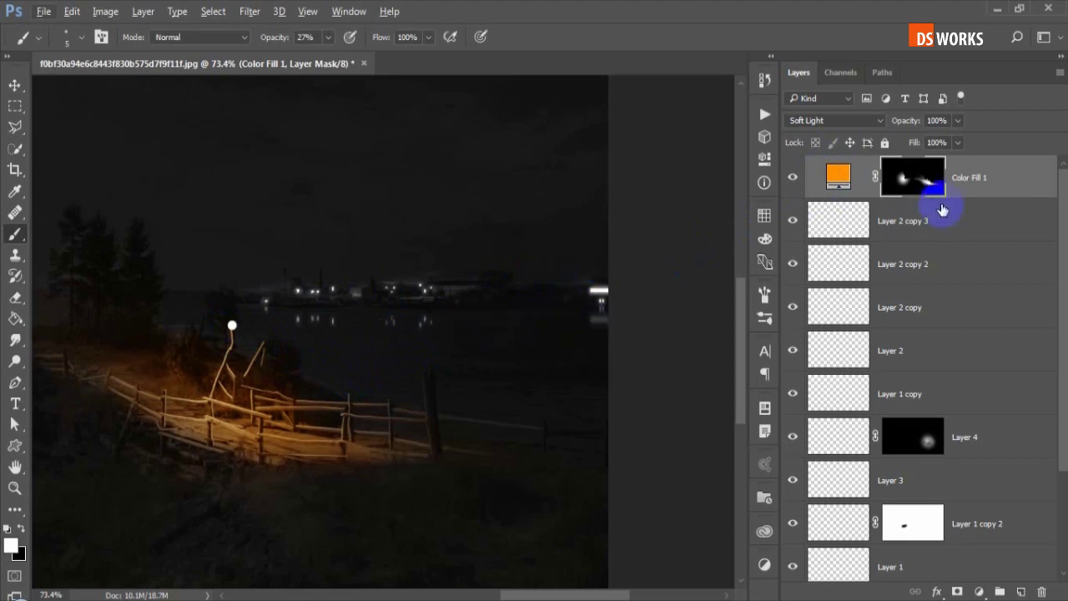
# Duplicate Color Fill 1 and paint the copy's mask across the distant shoreline lights.
pyautogui.hotkey('ctrl', 'j')
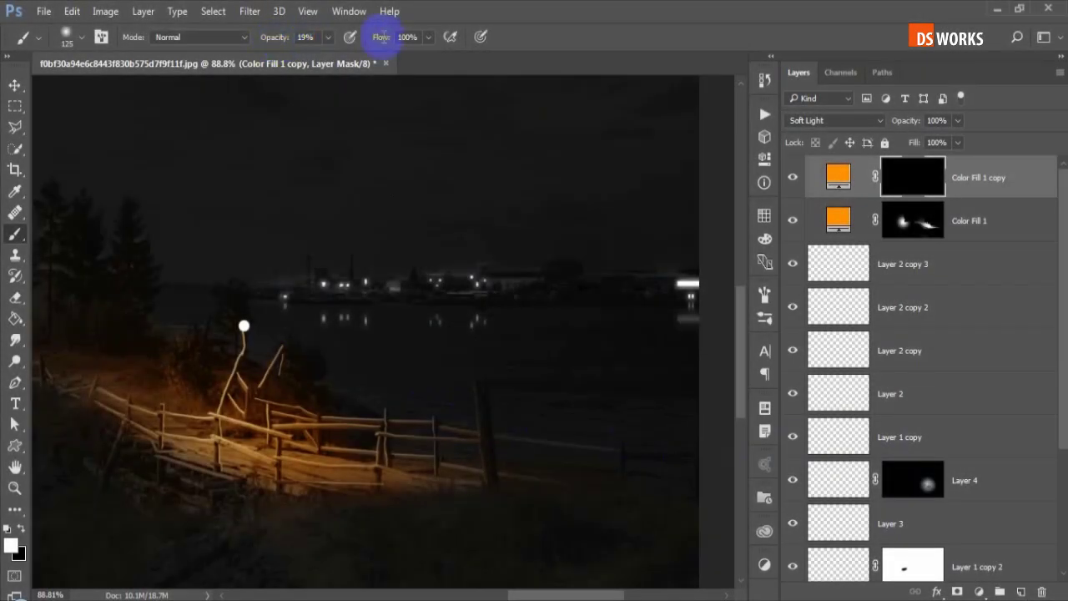
pyautogui.press('[')
pyautogui.click(685, 317)
pyautogui.moveTo(698, 307); pyautogui.dragTo(171, 305)
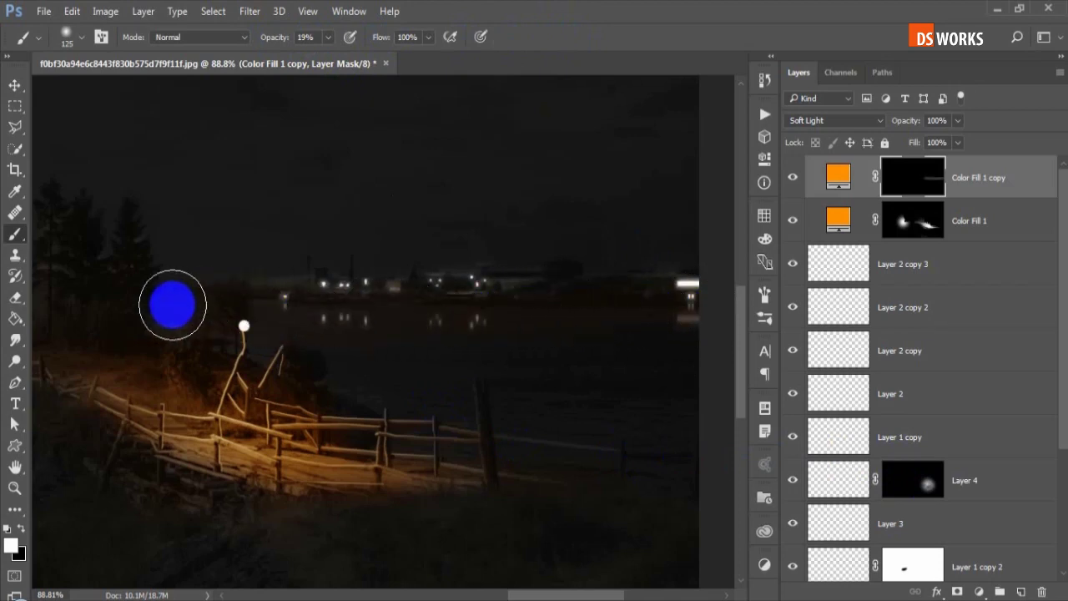
pyautogui.press('[')
pyautogui.press('[')
pyautogui.press('[')
pyautogui.click(257, 304)
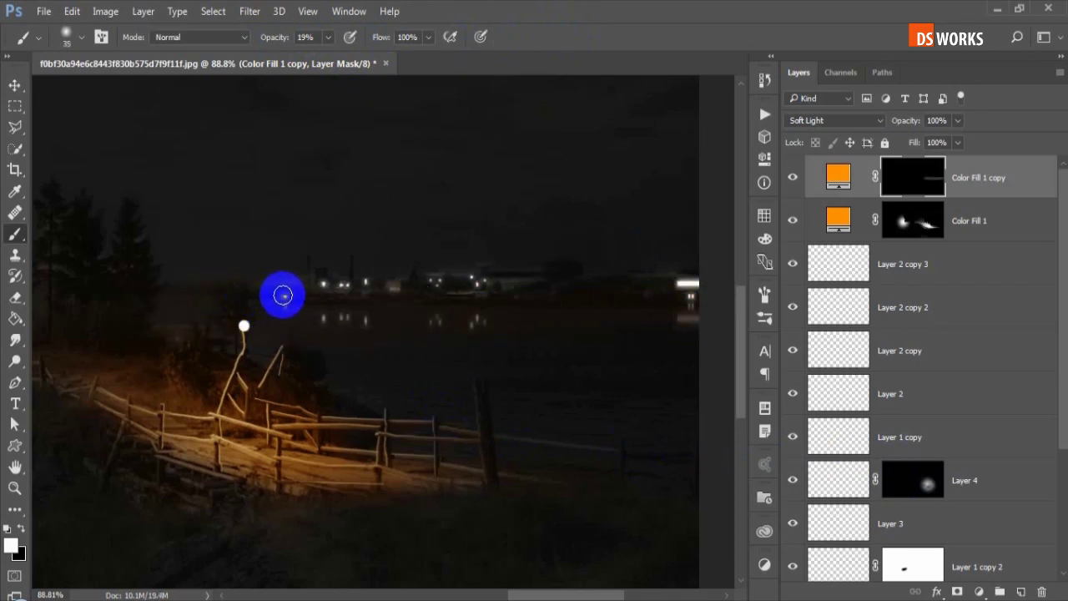
pyautogui.moveTo(342, 287)
pyautogui.mouseDown()
pyautogui.moveTo(686, 286)
pyautogui.moveTo(437, 286)
pyautogui.moveTo(320, 319)
pyautogui.moveTo(691, 318)
pyautogui.mouseUp()
# Brush a soft, lower-opacity glow over the shoreline with a much larger brush.
pyautogui.press(']')
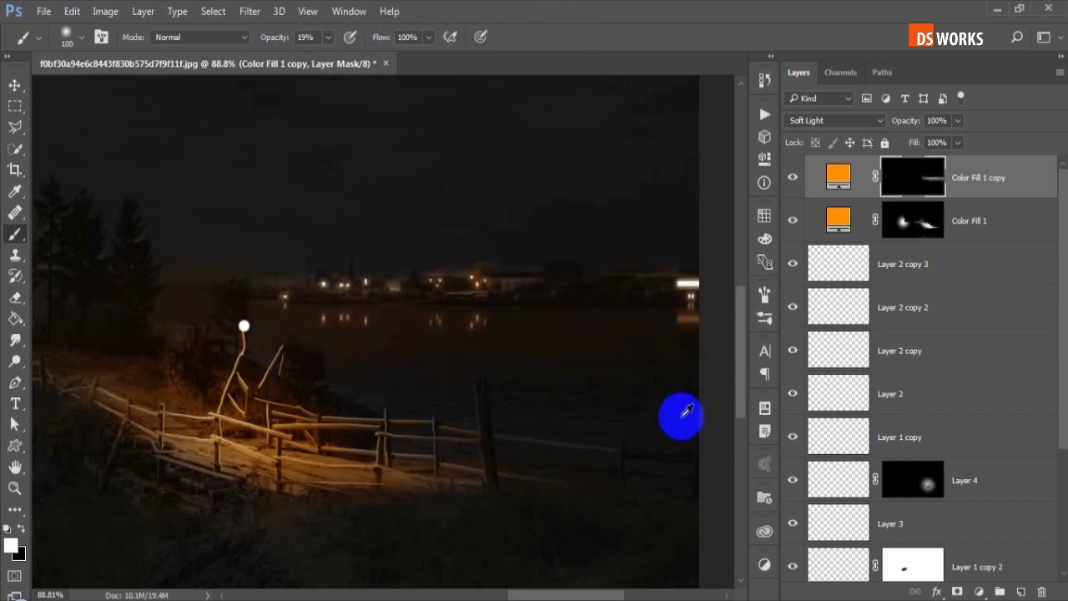
pyautogui.scroll(-2, 634, 401)
pyautogui.scroll(-1, 464, 365)
pyautogui.scroll(-1, 465, 365)
pyautogui.press(']')
pyautogui.press(']')
pyautogui.press(']')
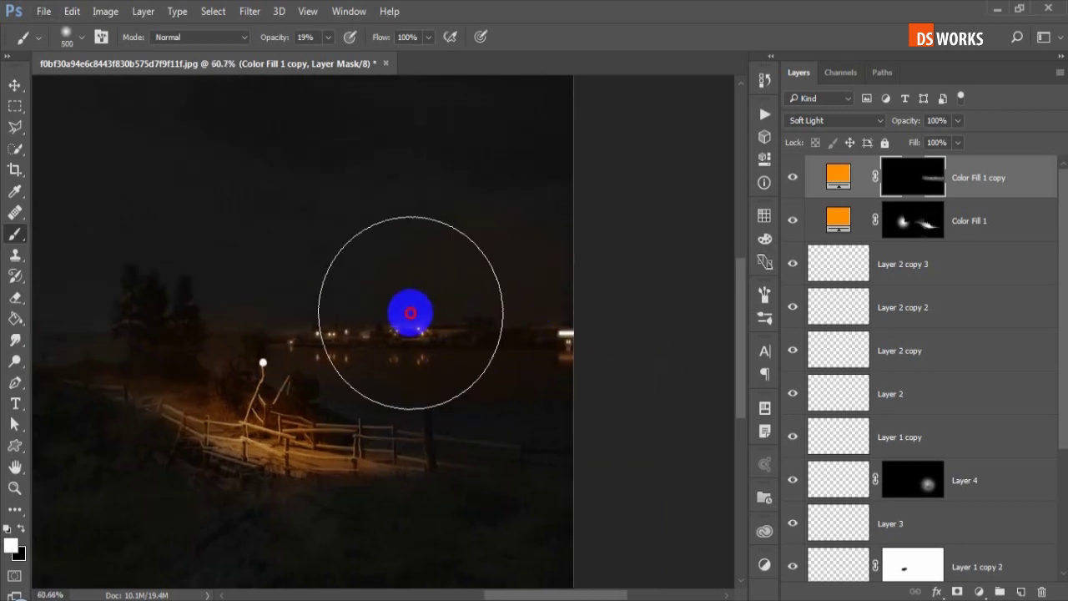
pyautogui.scroll(-1, 475, 398)
pyautogui.press('0')
pyautogui.press('7')
pyautogui.press('[')
pyautogui.press('[')
pyautogui.press('[')
pyautogui.press('[')
pyautogui.moveTo(403, 327); pyautogui.dragTo(381, 334)
pyautogui.hotkey('ctrl', '0')
# Add a Levels adjustment with output levels 7–92 to darken the scene, then select its mask.
pyautogui.press('v')
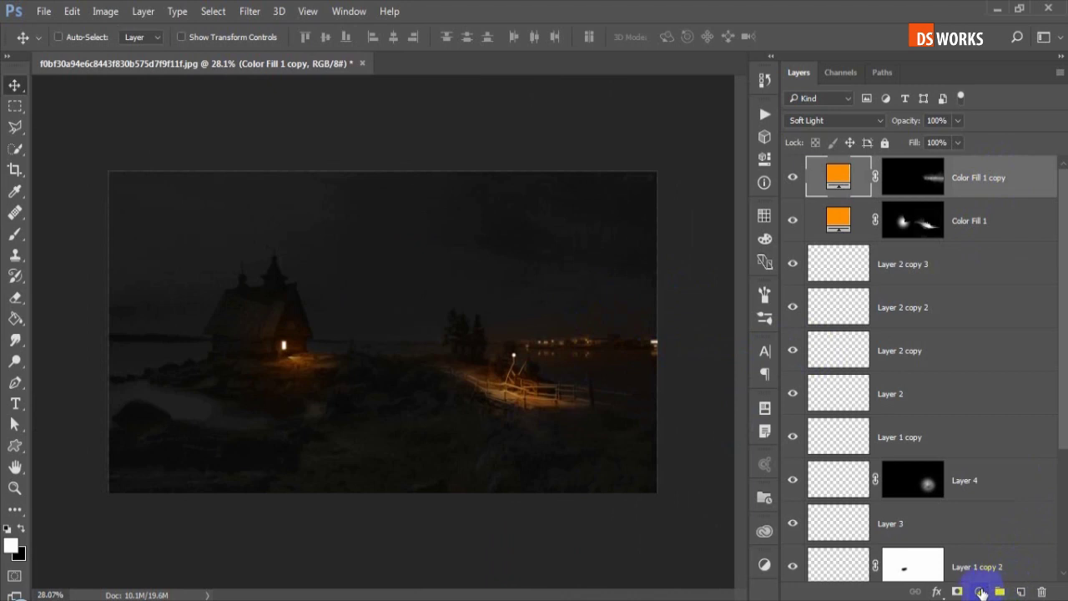
pyautogui.click(981, 590)
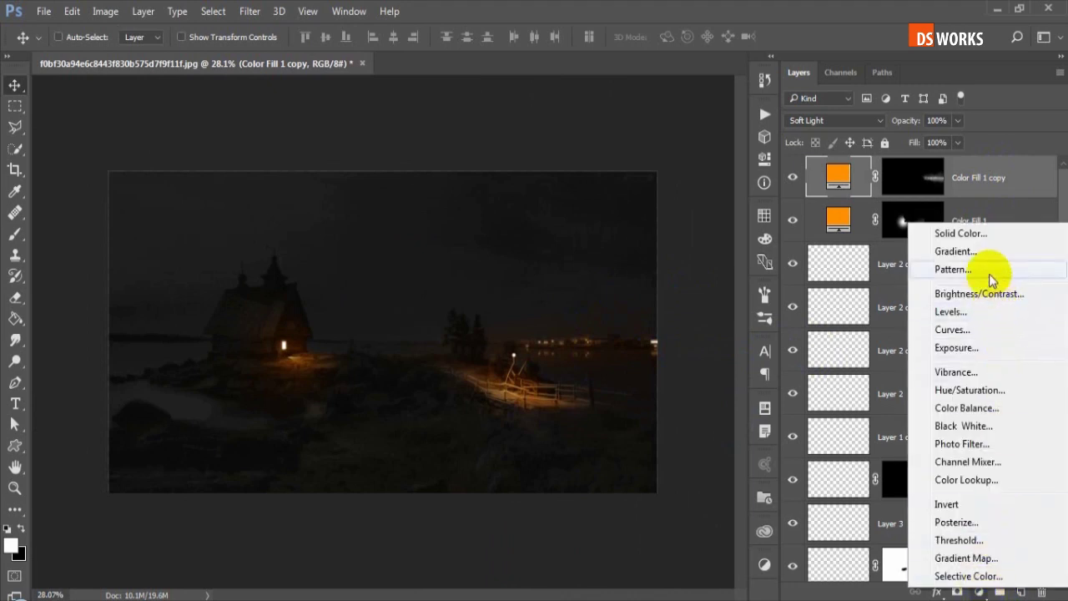
pyautogui.click(951, 312)
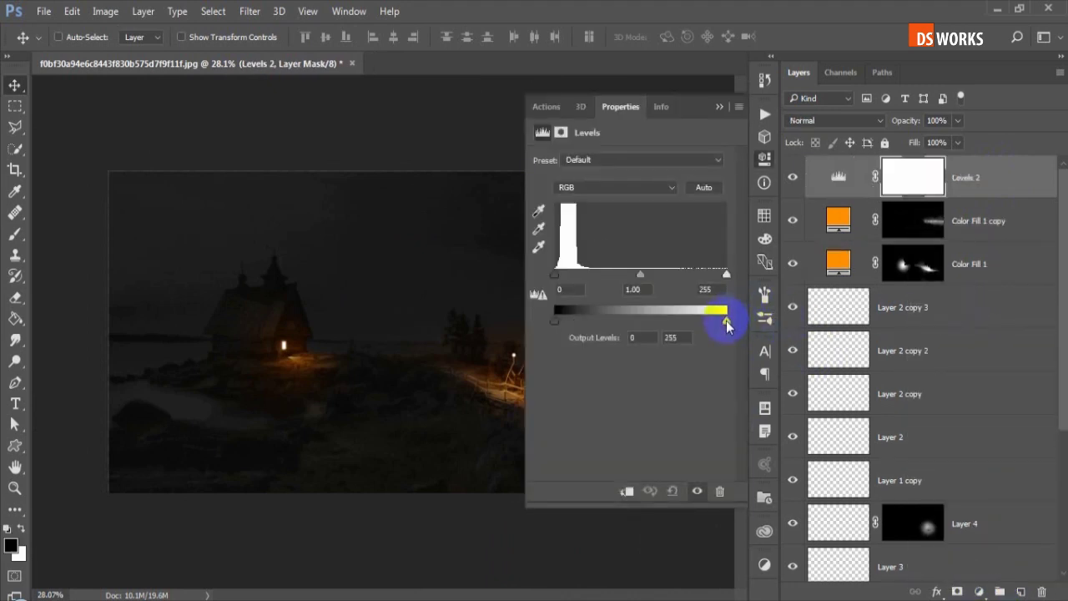
pyautogui.moveTo(725, 324); pyautogui.dragTo(662, 333)
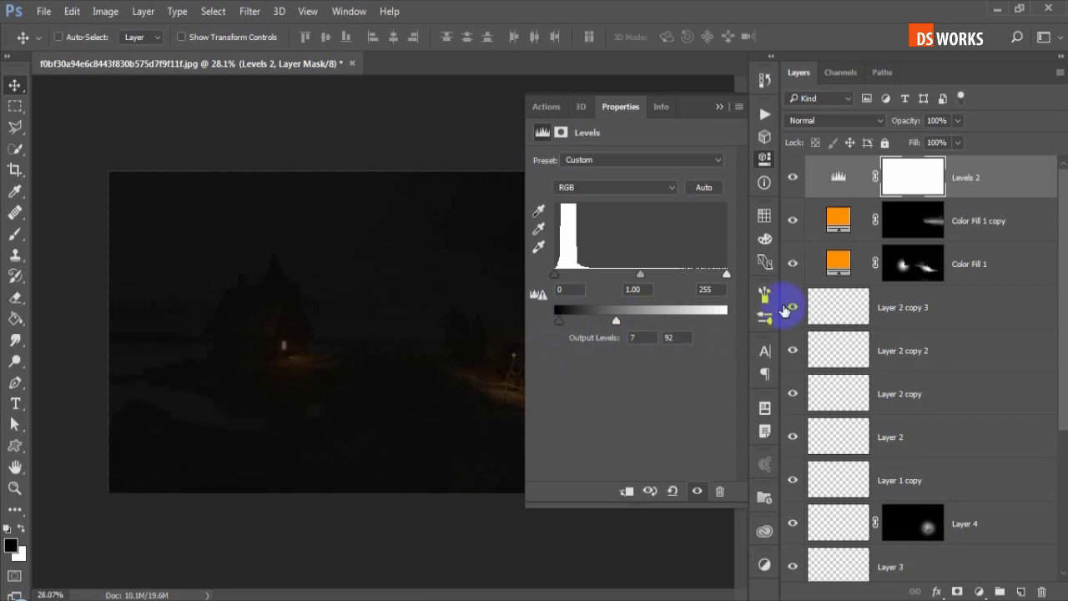
pyautogui.click(740, 104)
pyautogui.scroll(2, 593, 248)
pyautogui.scroll(-1, 593, 248)
pyautogui.scroll(-1, 593, 248)
pyautogui.click(908, 176)
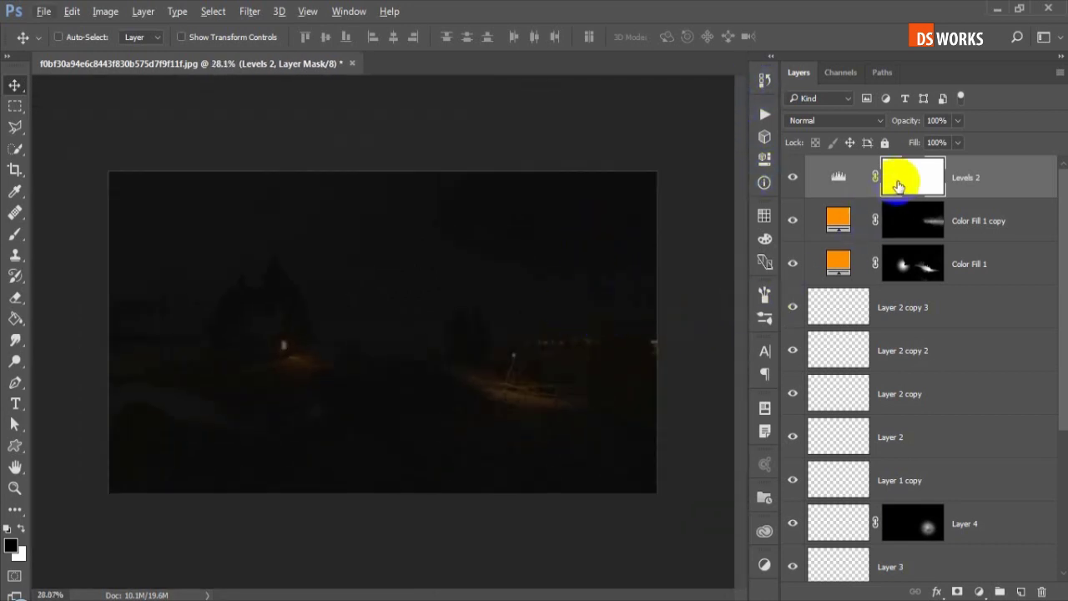
# Paint the Levels 2 mask to lift the darkening around the lit fence and shore-end light.
pyautogui.press('b')
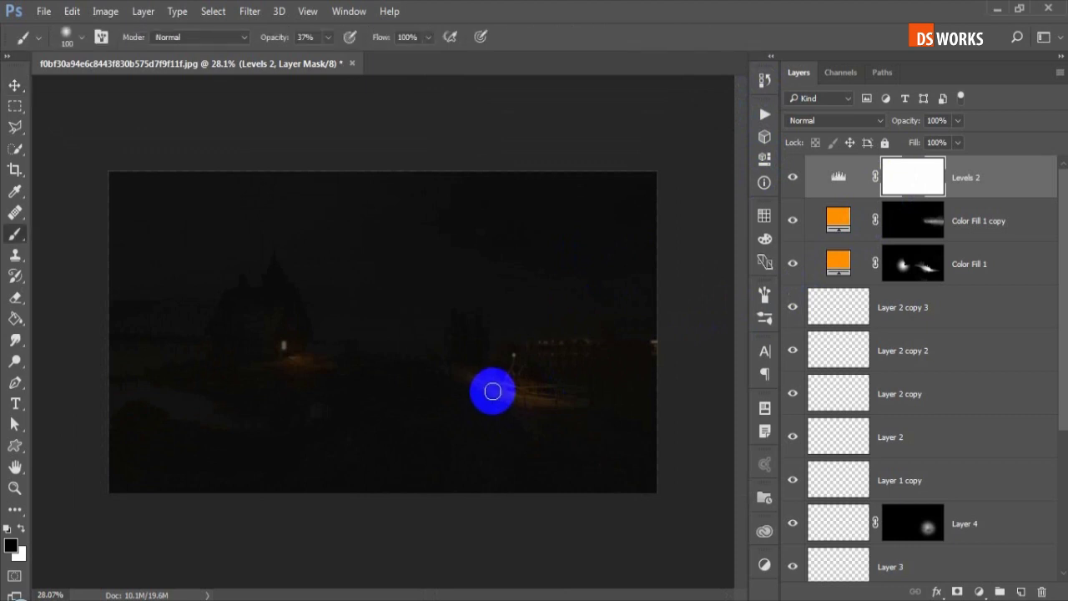
pyautogui.click(20, 528)
pyautogui.press(']')
pyautogui.press(']')
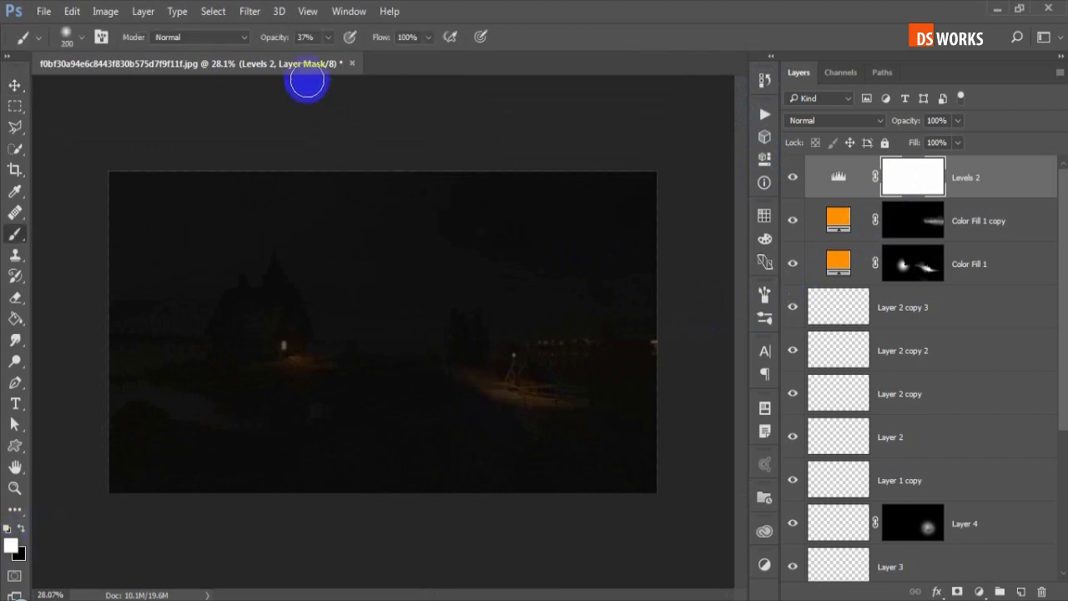
pyautogui.press(']')
pyautogui.press(']')
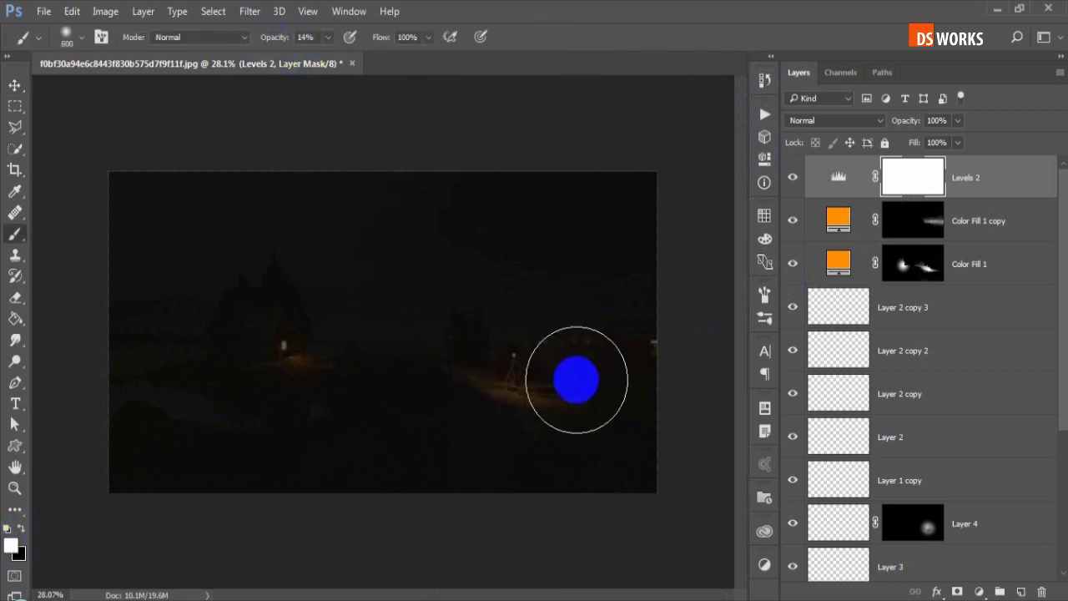
pyautogui.press('[')
pyautogui.press('[')
pyautogui.press('[')
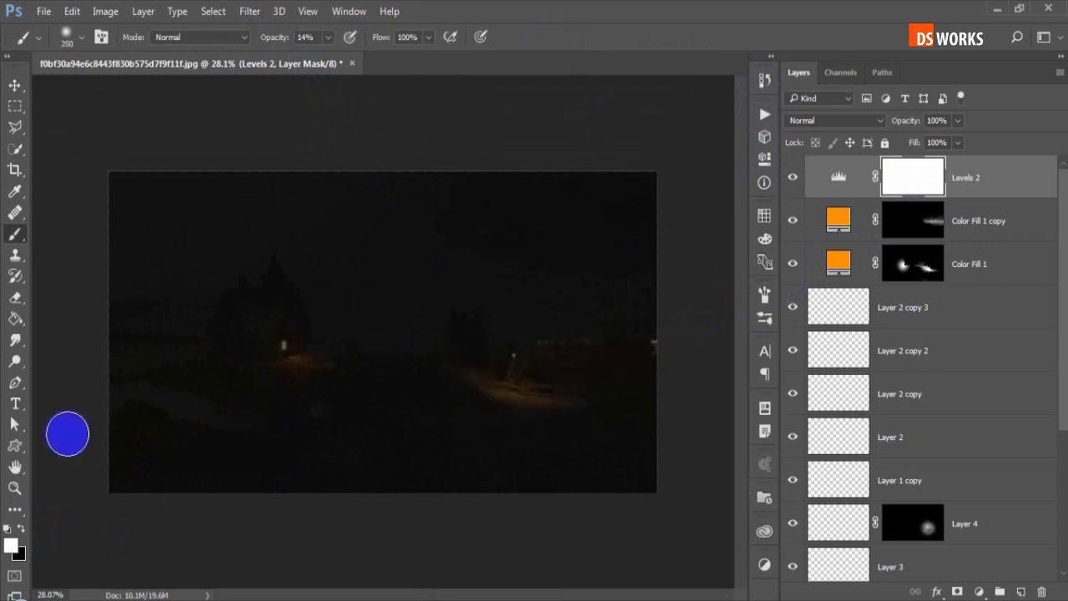
pyautogui.moveTo(558, 398)
pyautogui.mouseDown()
pyautogui.moveTo(484, 373)
pyautogui.moveTo(590, 402)
pyautogui.moveTo(252, 351)
pyautogui.mouseUp()
pyautogui.press(']')
pyautogui.press(']')
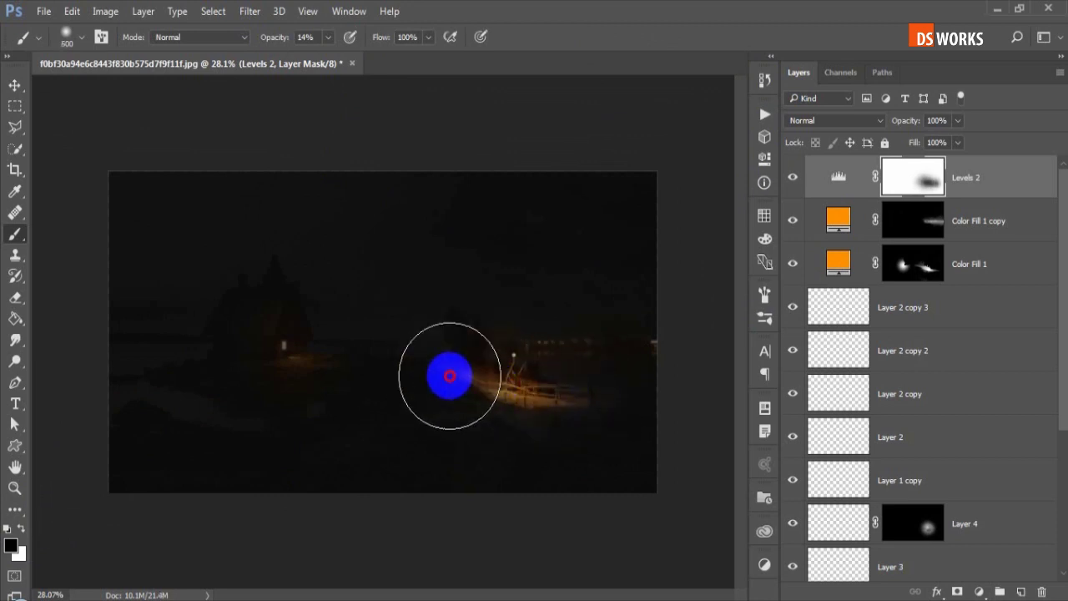
pyautogui.press('[')
pyautogui.press('[')
pyautogui.press('[')
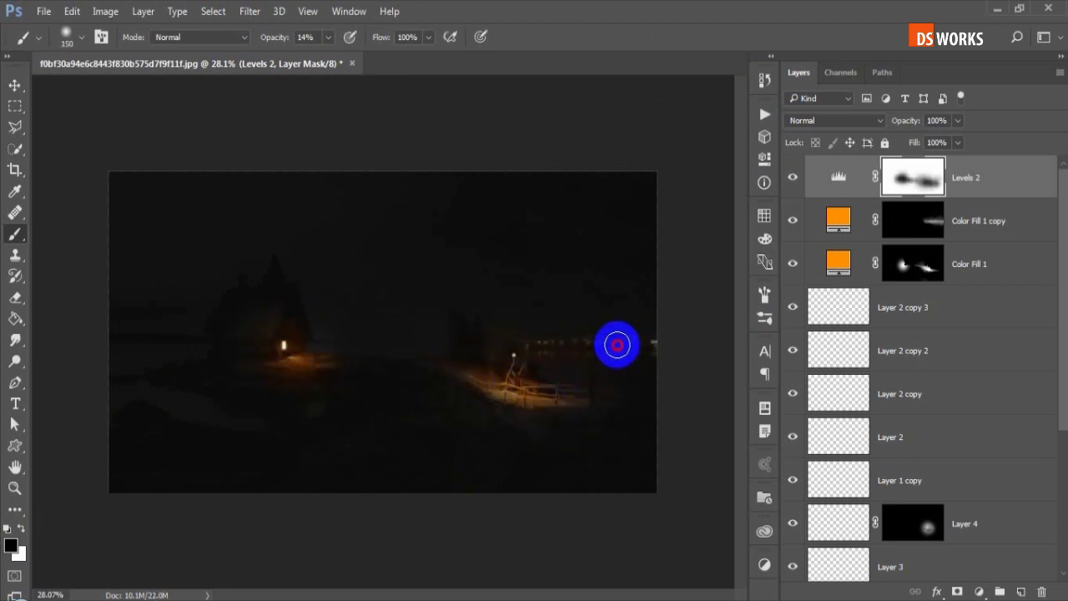
pyautogui.moveTo(615, 346); pyautogui.dragTo(620, 376)
pyautogui.press('[')
pyautogui.press('[')
pyautogui.press('[')
pyautogui.moveTo(369, 286); pyautogui.dragTo(409, 346)
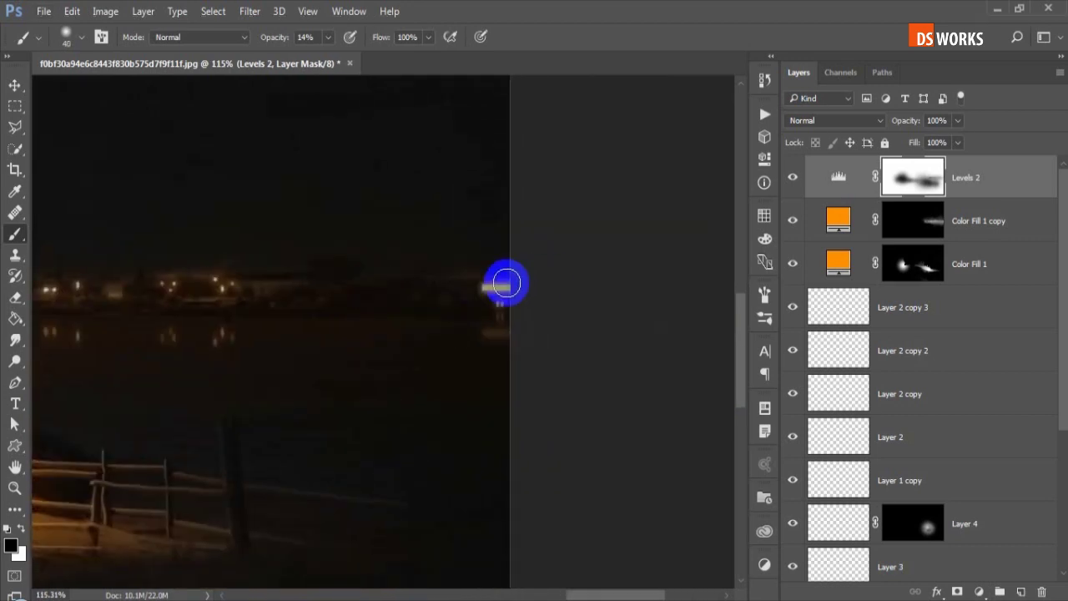
# Paint more of the Levels 2 mask with white to spare the lit church window.
pyautogui.scroll(-3, 421, 314)
pyautogui.press(']')
pyautogui.press(']')
pyautogui.press(']')
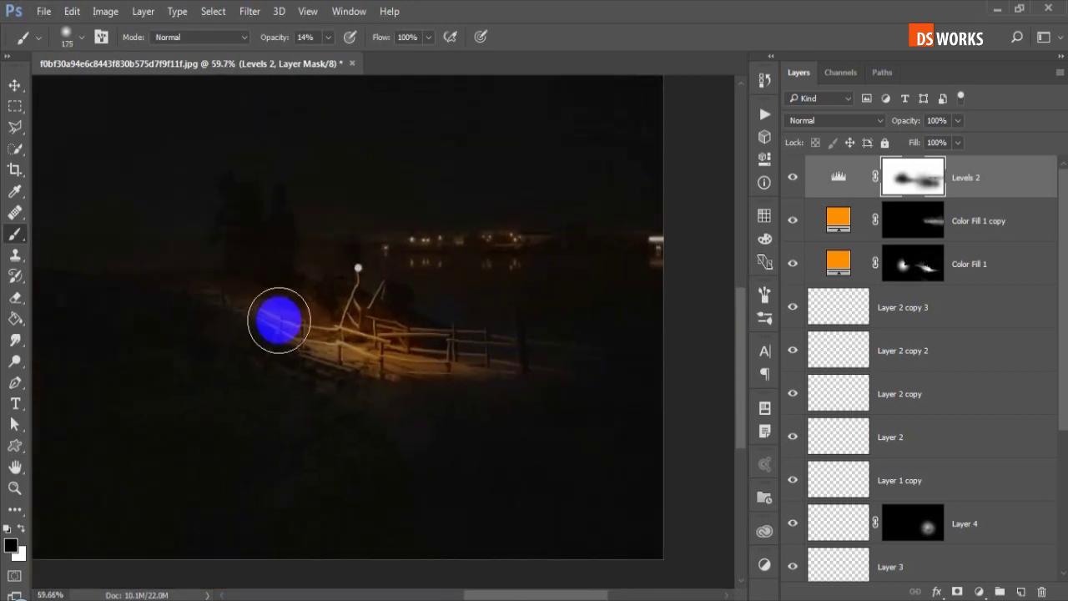
pyautogui.click(27, 532)
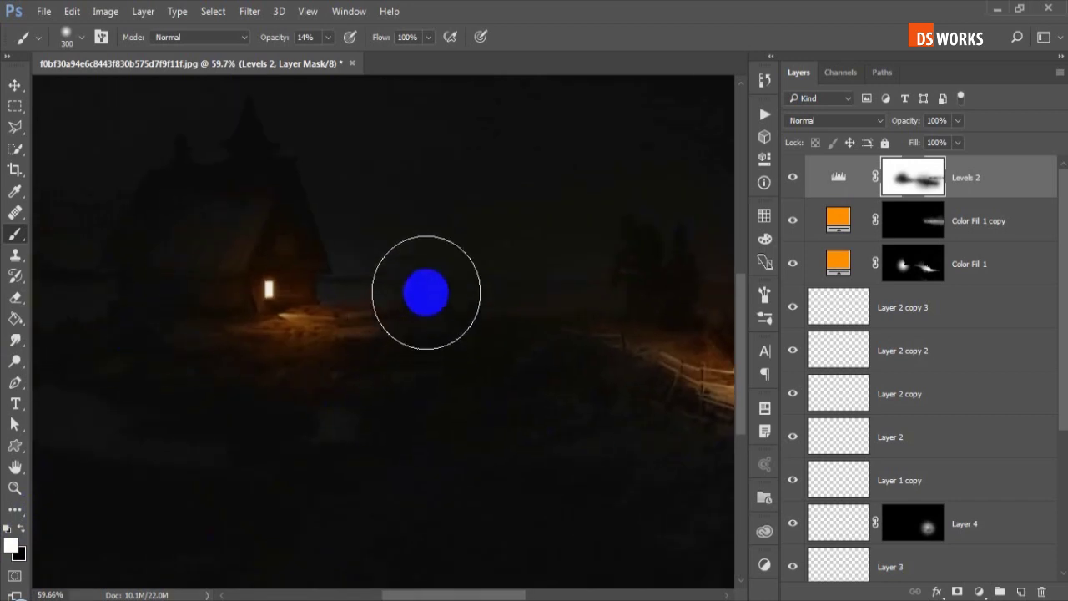
pyautogui.moveTo(592, 272)
pyautogui.mouseDown()
pyautogui.moveTo(484, 238)
pyautogui.moveTo(310, 282)
pyautogui.mouseUp()
pyautogui.scroll(-2, 418, 281)
pyautogui.scroll(-1, 537, 358)
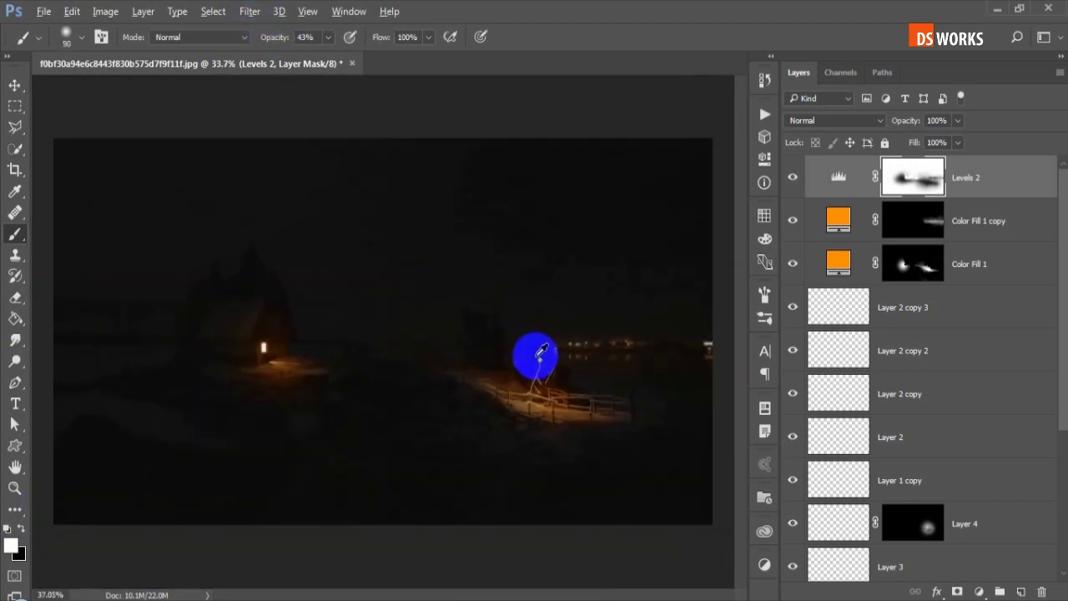
# Raise the Levels 2 output highlights to 128 and reselect its mask.
pyautogui.click(838, 182)
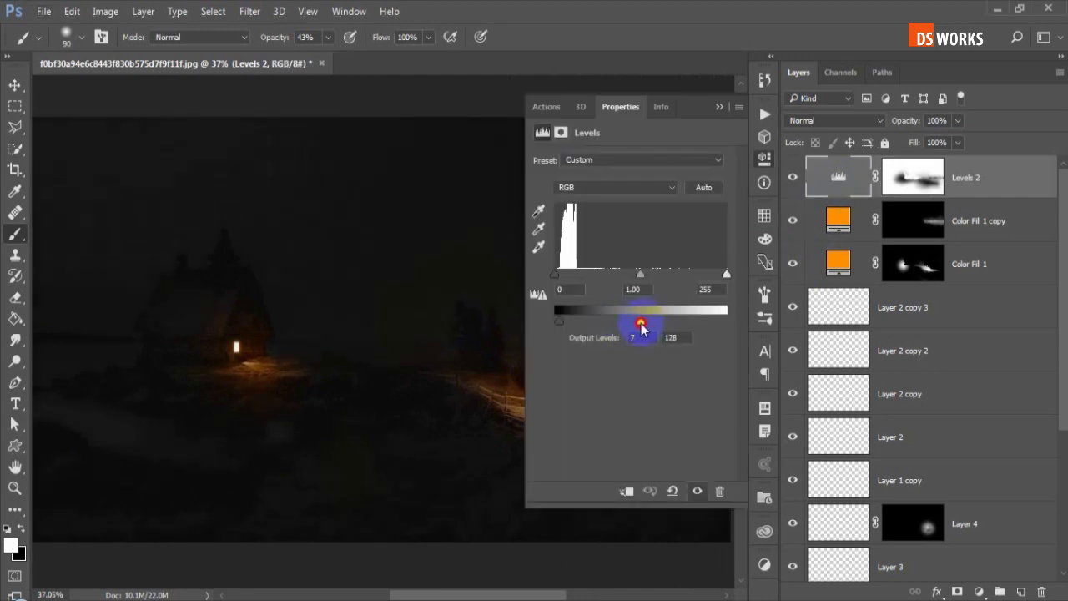
pyautogui.click(736, 122)
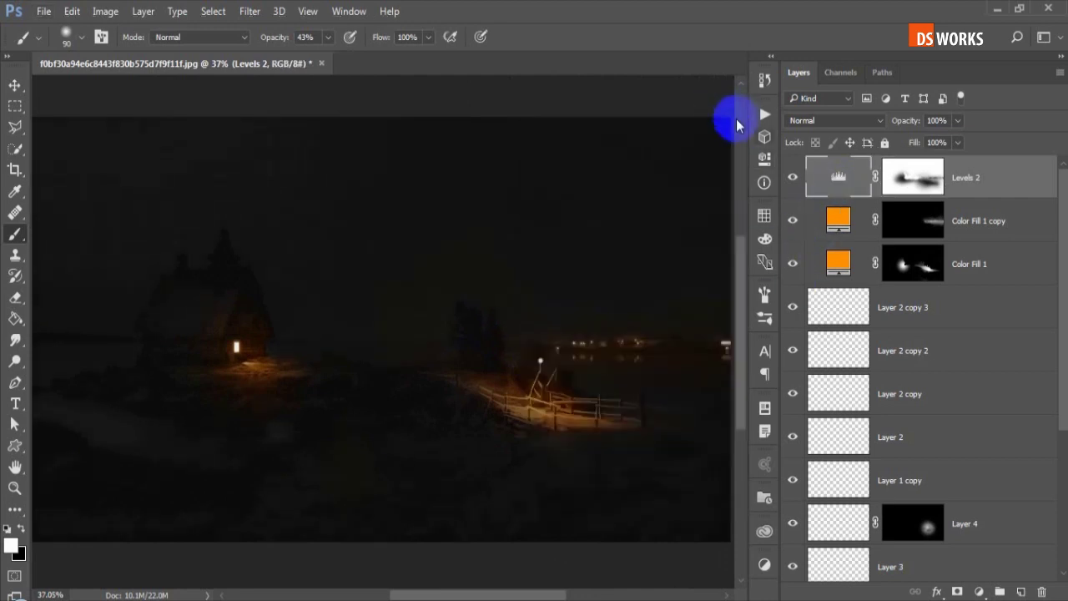
pyautogui.click(912, 180)
pyautogui.press('v')
pyautogui.scroll(1, 542, 325)
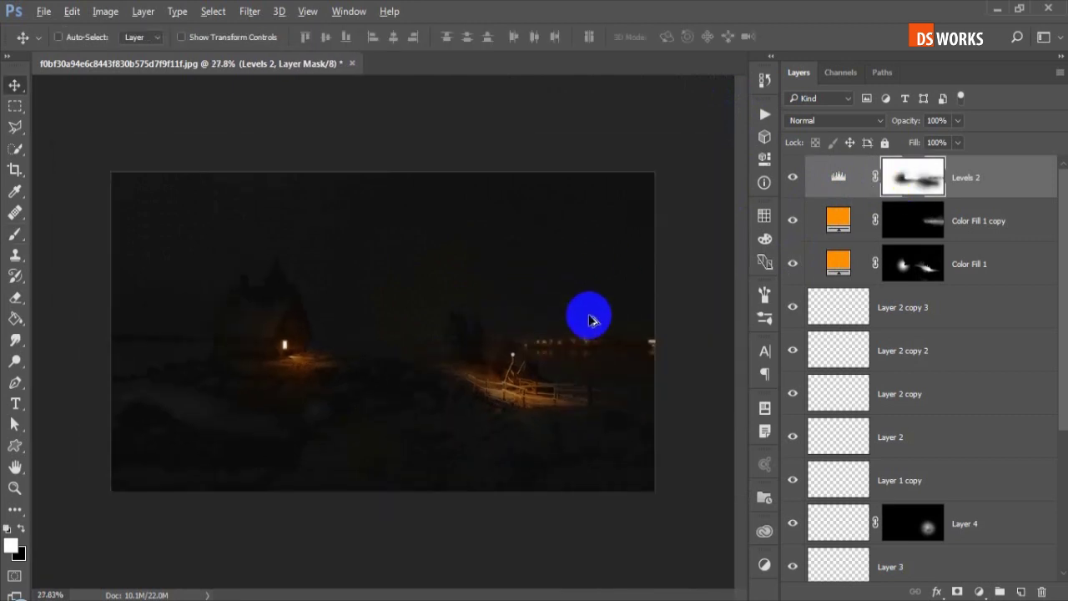
pyautogui.scroll(1, 568, 351)
pyautogui.scroll(1, 584, 376)
pyautogui.scroll(1, 542, 325)
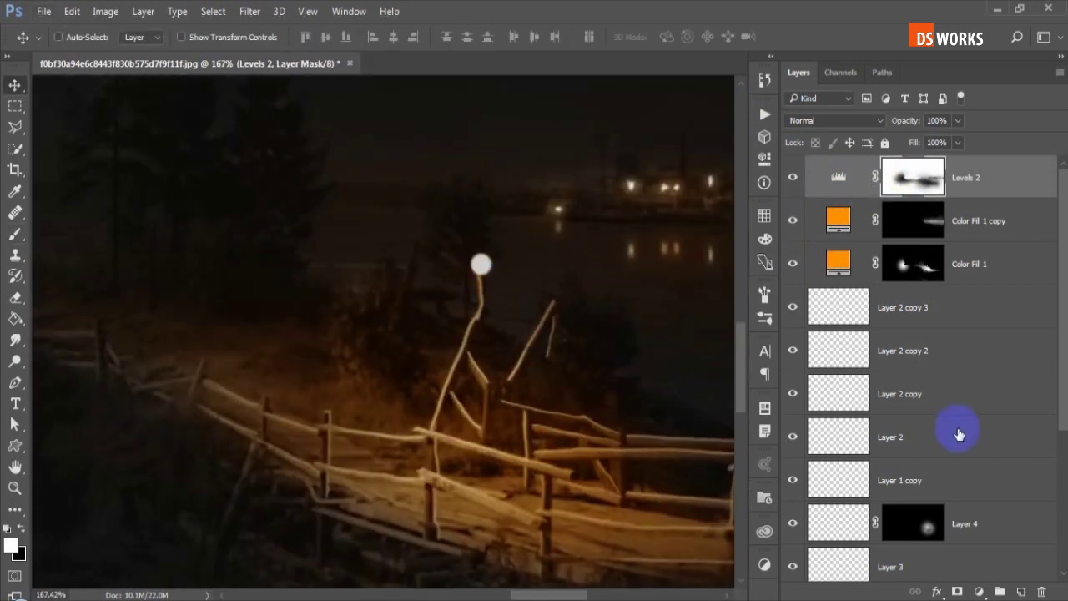
pyautogui.scroll(-2, 934, 422)
pyautogui.scroll(-3, 893, 418)
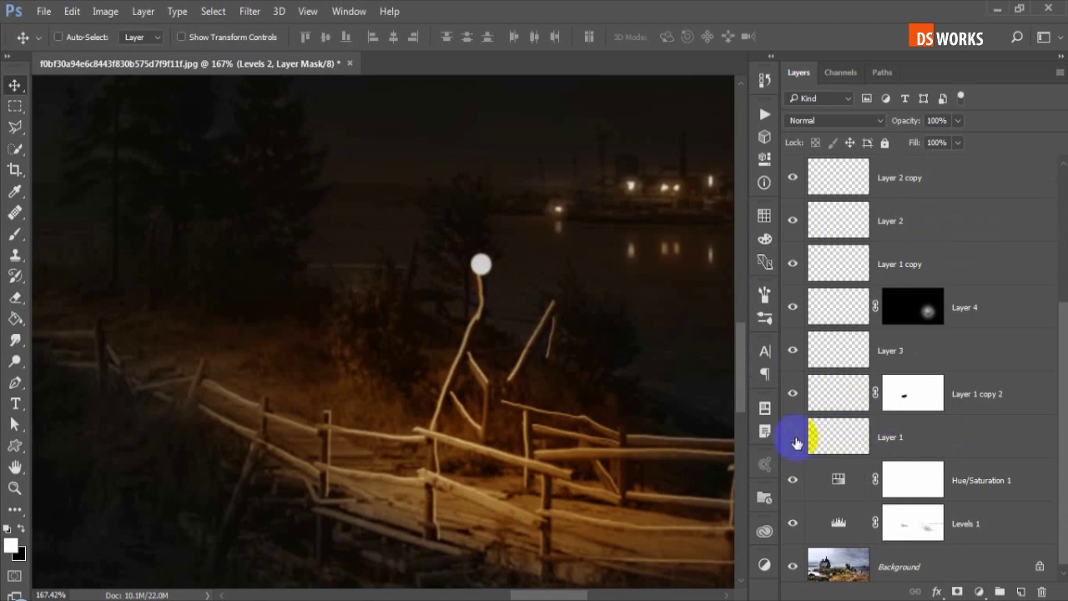
# Colorize Layer 3's lamp glow orange (Hue 20, Saturation 100, brighter Lightness) and duplicate it.
pyautogui.click(795, 360)
pyautogui.click(835, 351)
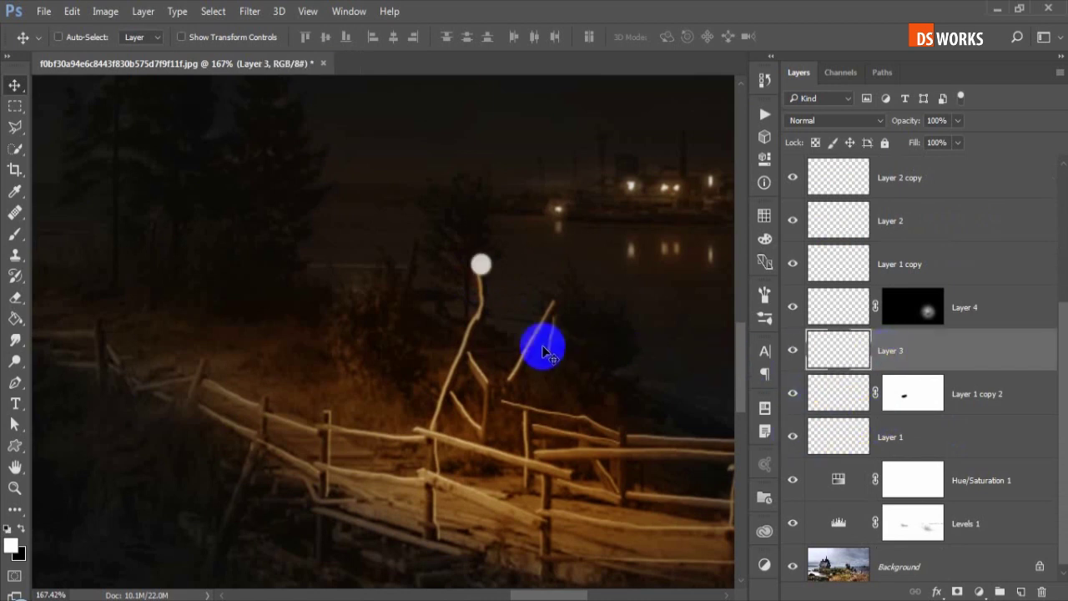
pyautogui.hotkey('ctrl', 'u')
pyautogui.click(838, 321)
pyautogui.moveTo(703, 275); pyautogui.dragTo(803, 279)
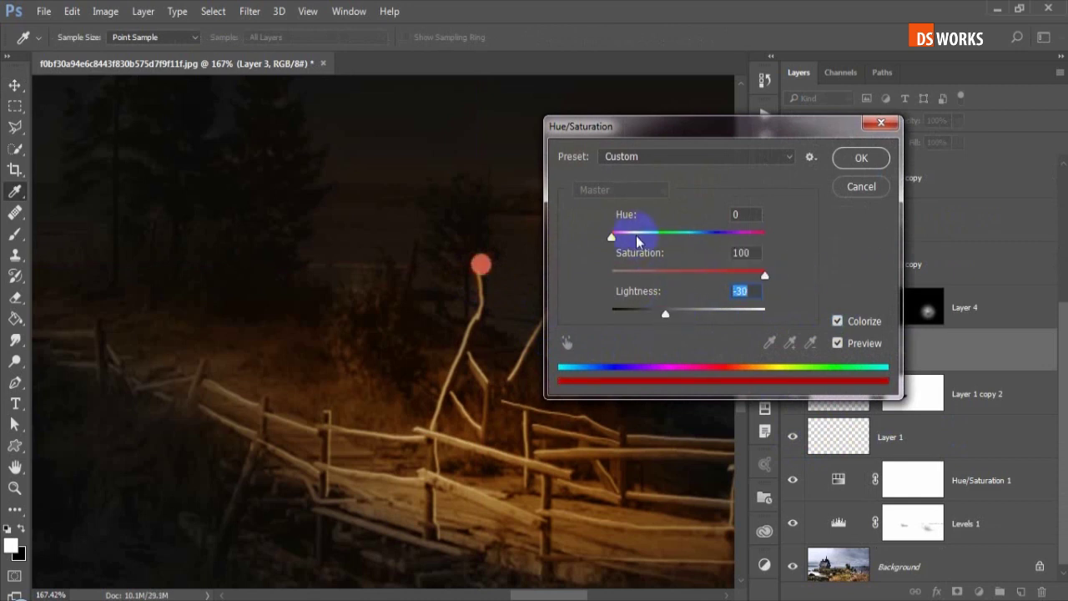
pyautogui.click(621, 239)
pyautogui.moveTo(665, 313); pyautogui.dragTo(688, 315)
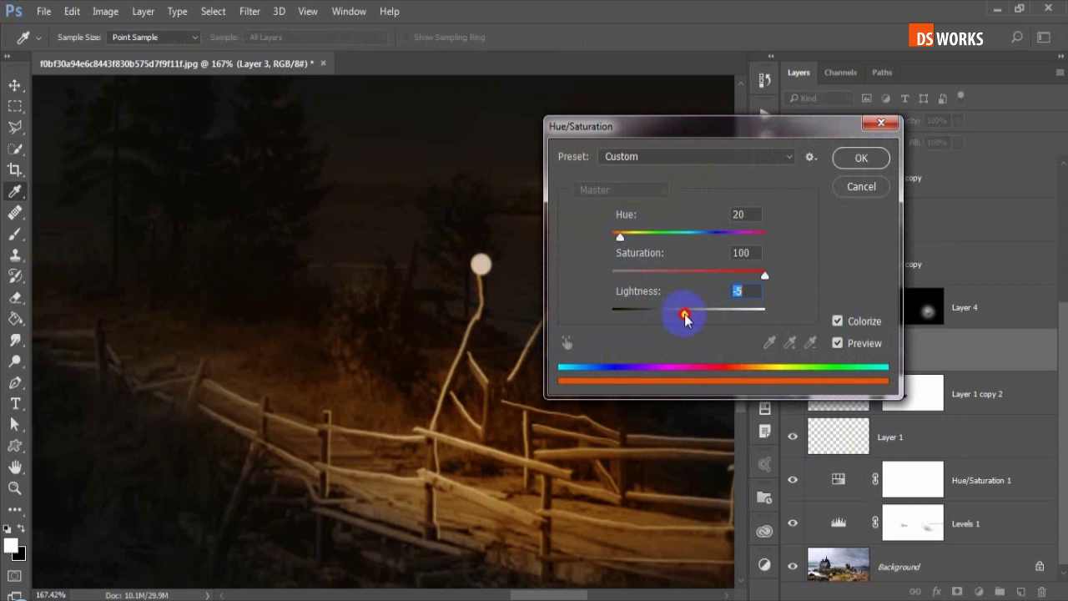
pyautogui.press('Return')
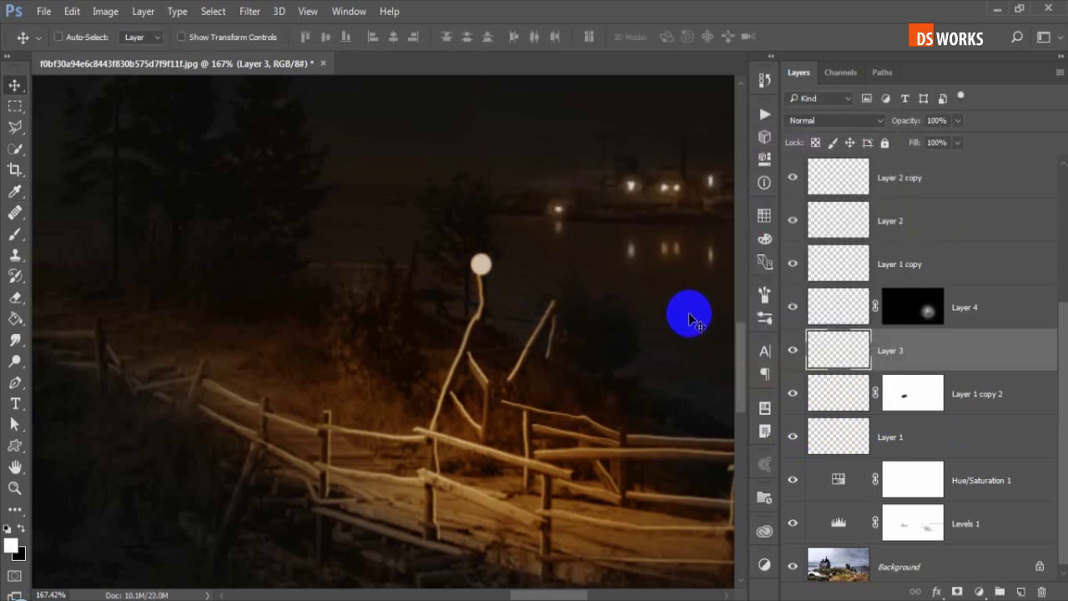
pyautogui.hotkey('ctrl', 'j')
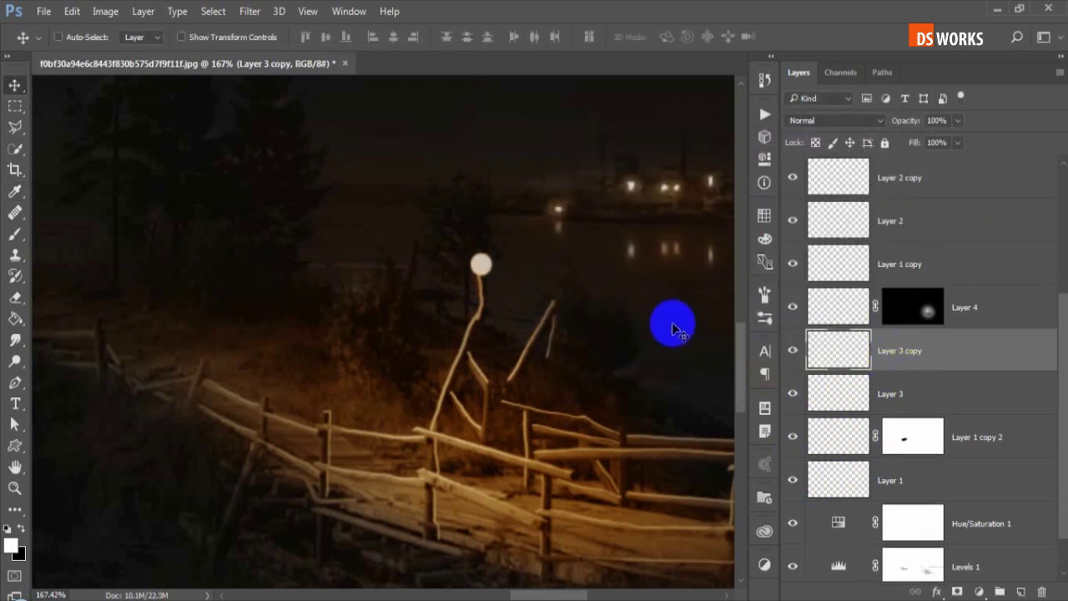
# Apply a 4.8-pixel Gaussian Blur to the lamp glow copy.
pyautogui.click(248, 12)
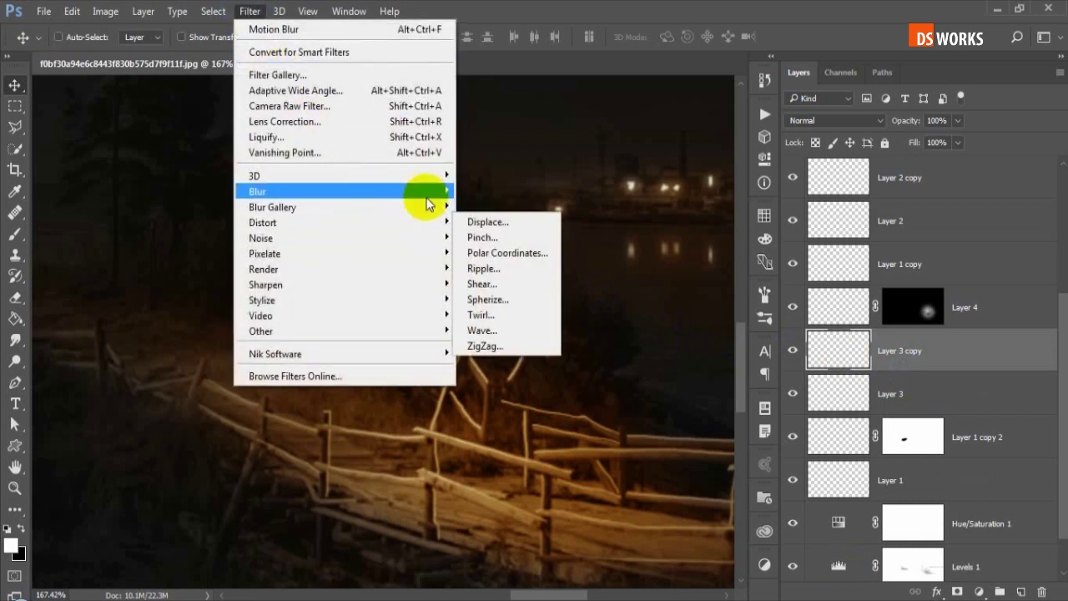
pyautogui.click(538, 248)
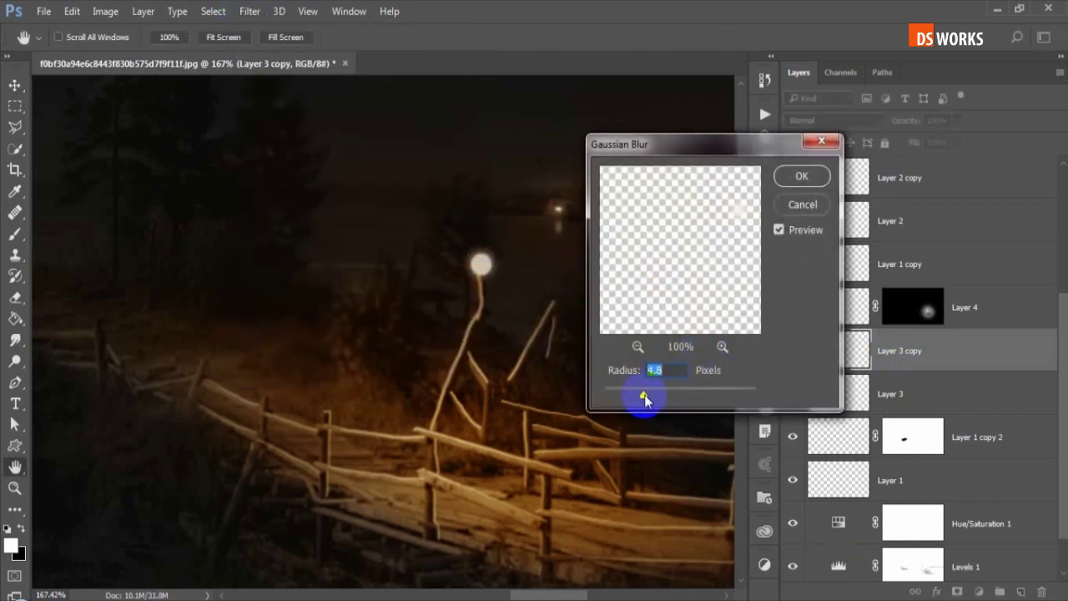
pyautogui.press('Return')
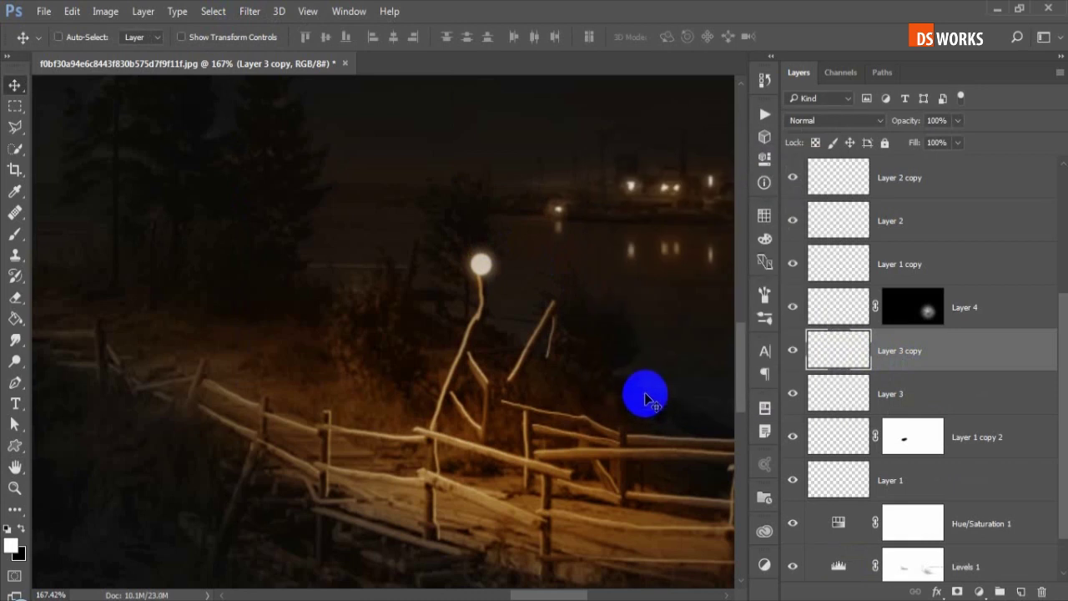
pyautogui.hotkey('ctrl', 't')
pyautogui.press('Return')
# Enlarge a halo copy to 247.5% at 46% opacity, then duplicate it.
pyautogui.moveTo(490, 264)
pyautogui.mouseDown()
pyautogui.moveTo(505, 267)
pyautogui.moveTo(535, 243)
pyautogui.mouseUp()
pyautogui.hotkey('ctrl', 't')
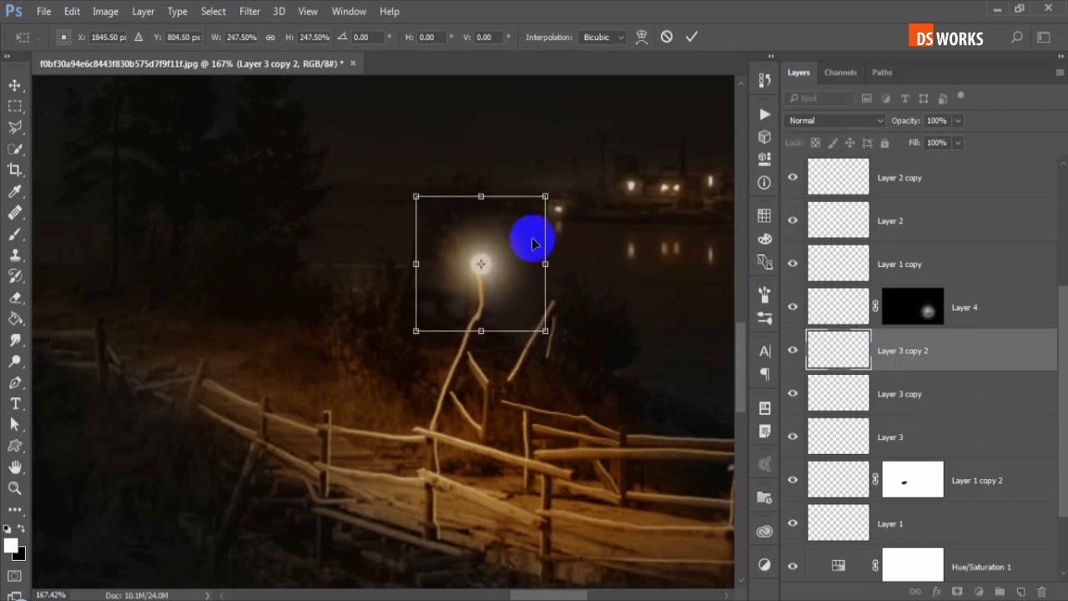
pyautogui.press('Return')
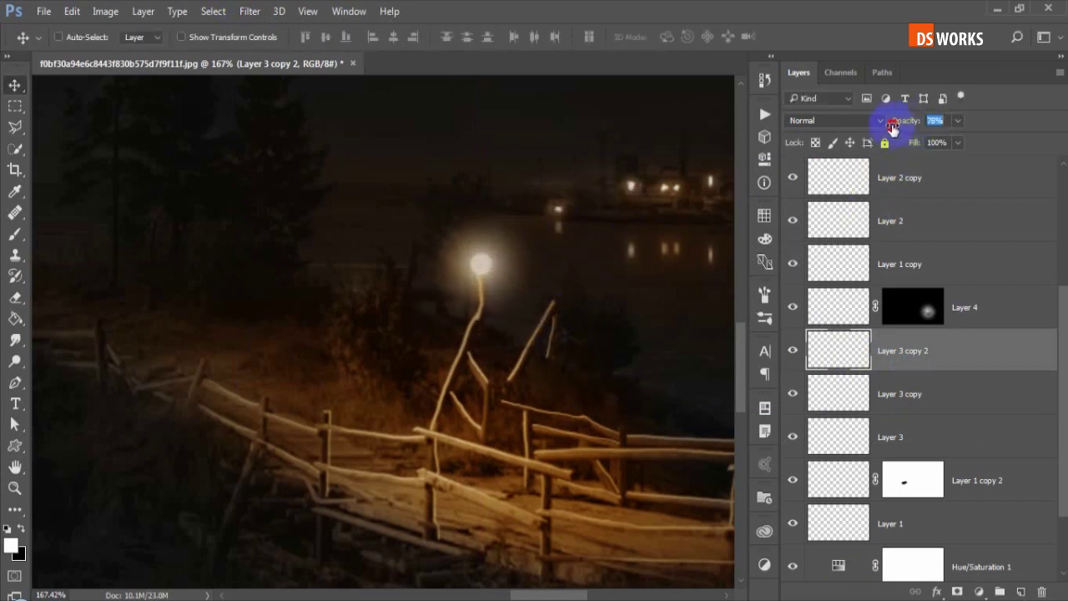
pyautogui.moveTo(892, 125); pyautogui.dragTo(868, 131)
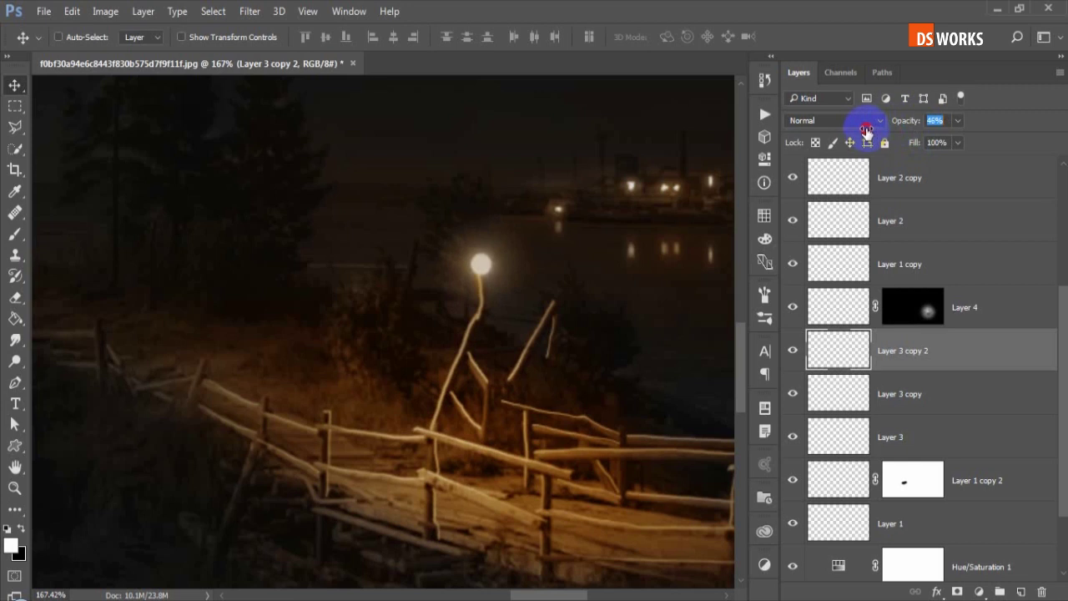
pyautogui.hotkey('ctrl', 'j')
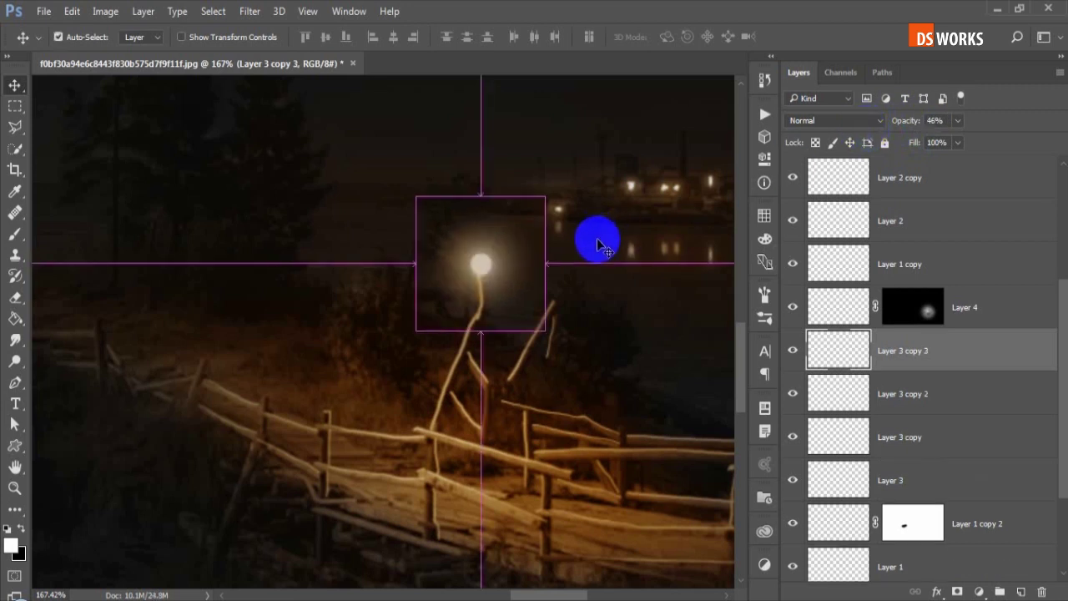
# Scale Layer 3 copy 3 down to 48.48% as a tighter lamp halo and toggle it to compare.
pyautogui.hotkey('ctrl', 't')
pyautogui.moveTo(548, 197); pyautogui.dragTo(510, 227)
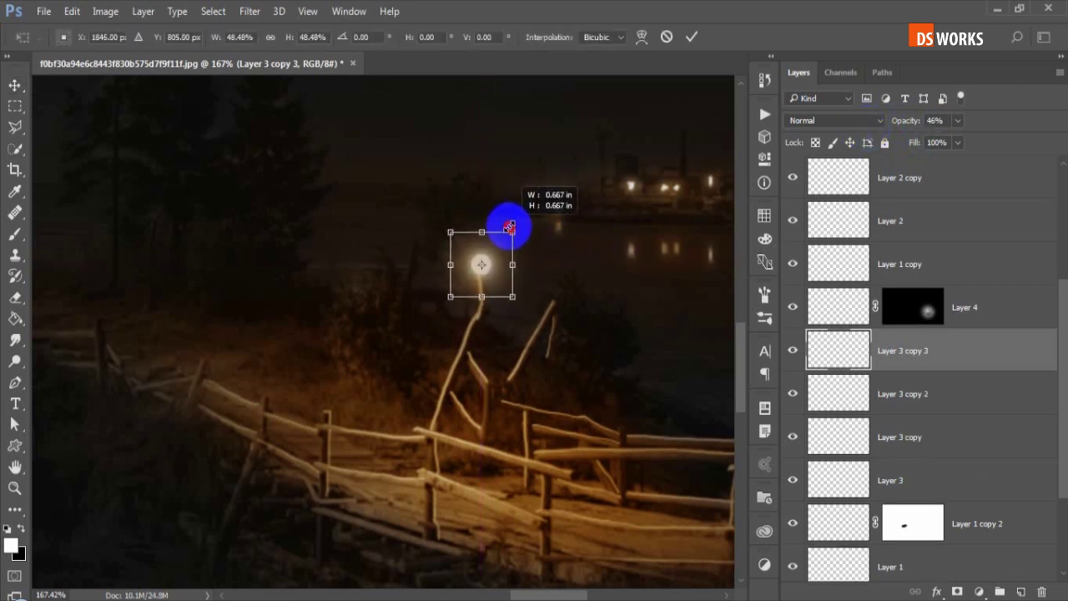
pyautogui.press('Return')
pyautogui.scroll(-2, 587, 236)
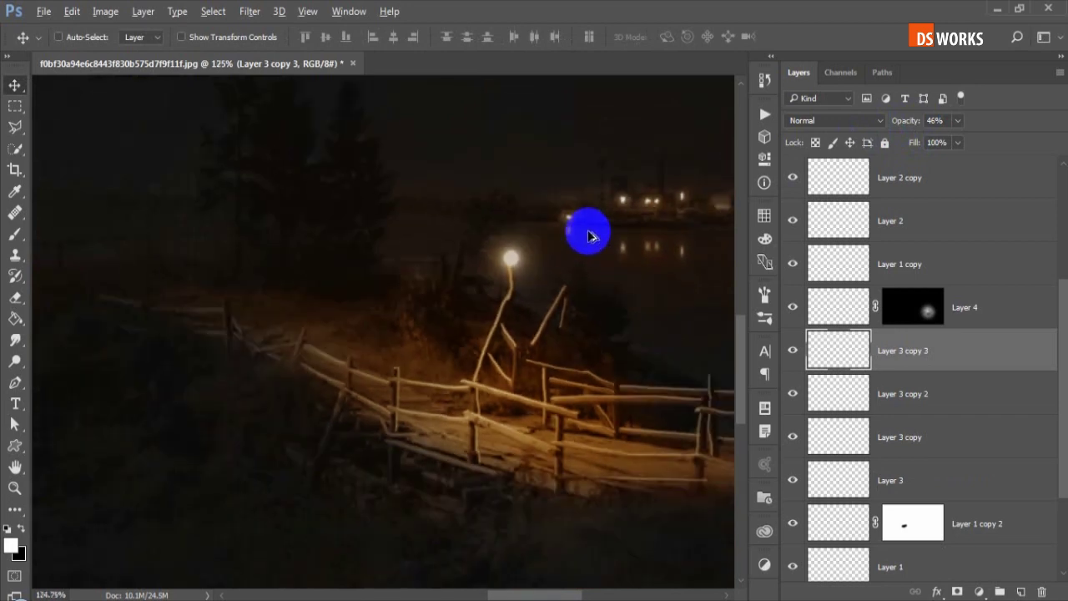
pyautogui.scroll(-2, 588, 235)
pyautogui.moveTo(362, 262); pyautogui.dragTo(429, 334)
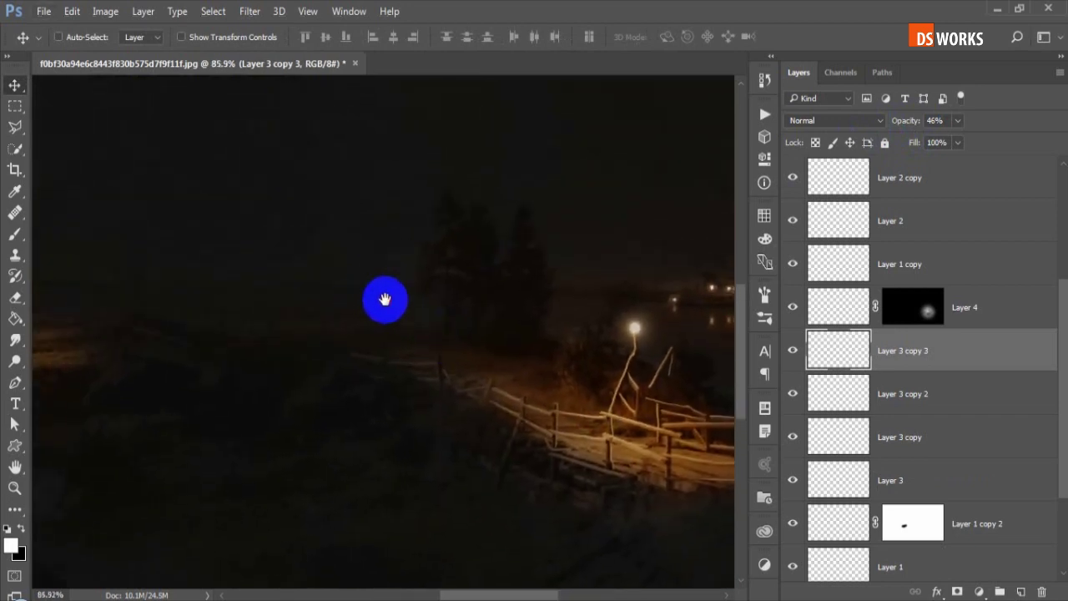
pyautogui.moveTo(385, 299); pyautogui.dragTo(401, 301)
pyautogui.click(793, 351)
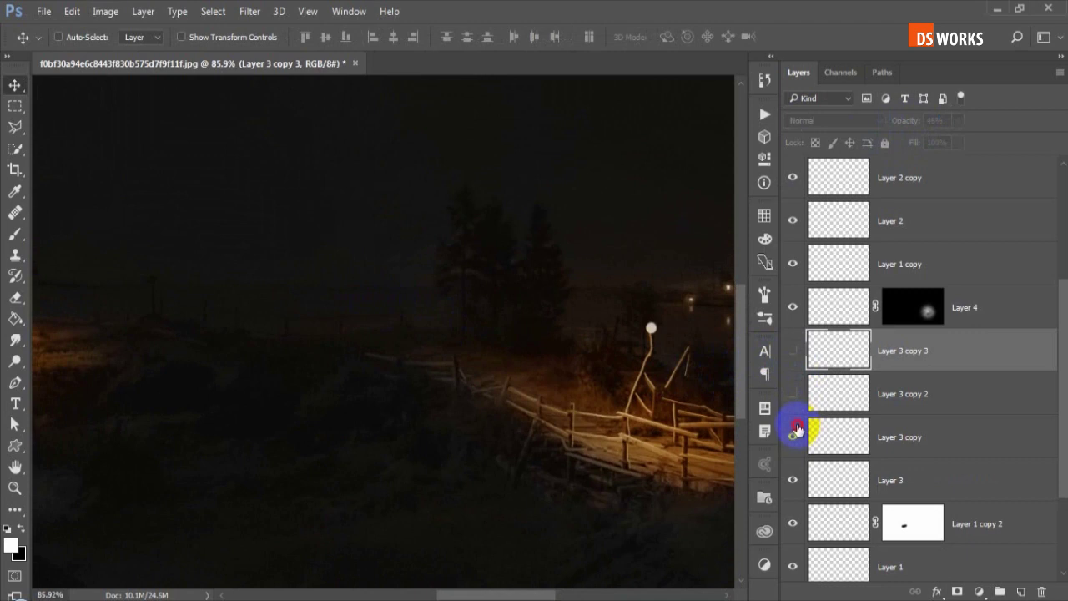
pyautogui.click(793, 350)
pyautogui.moveTo(330, 370)
pyautogui.mouseDown()
pyautogui.moveTo(393, 342)
pyautogui.moveTo(587, 356)
pyautogui.mouseUp()
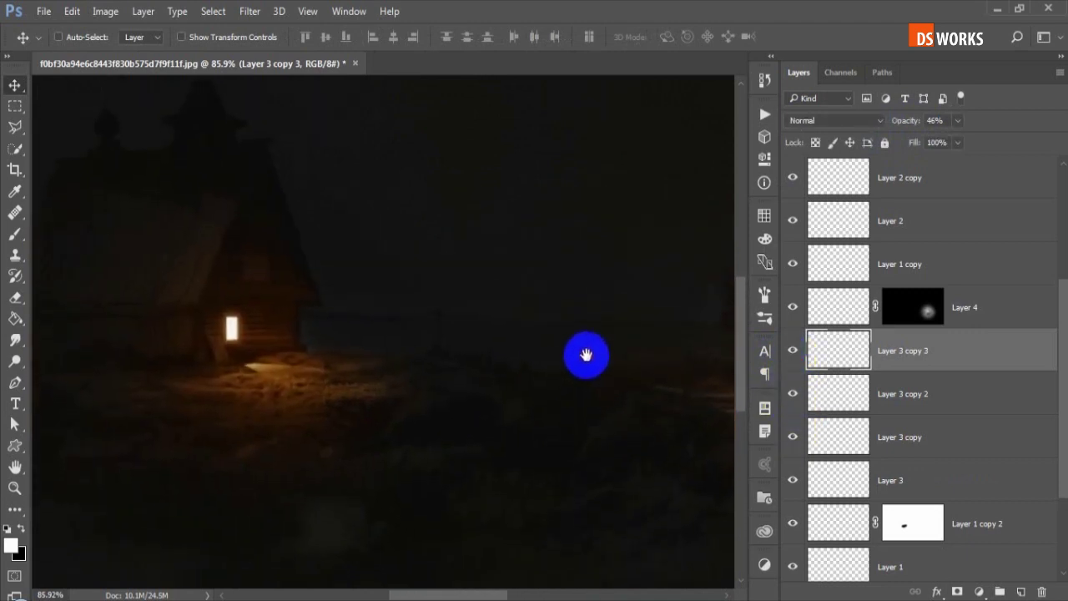
pyautogui.scroll(2, 222, 369)
# Colorize Layer 1's window glow warm orange with Hue 20, Saturation 100 and raised Lightness.
pyautogui.scroll(-1, 911, 382)
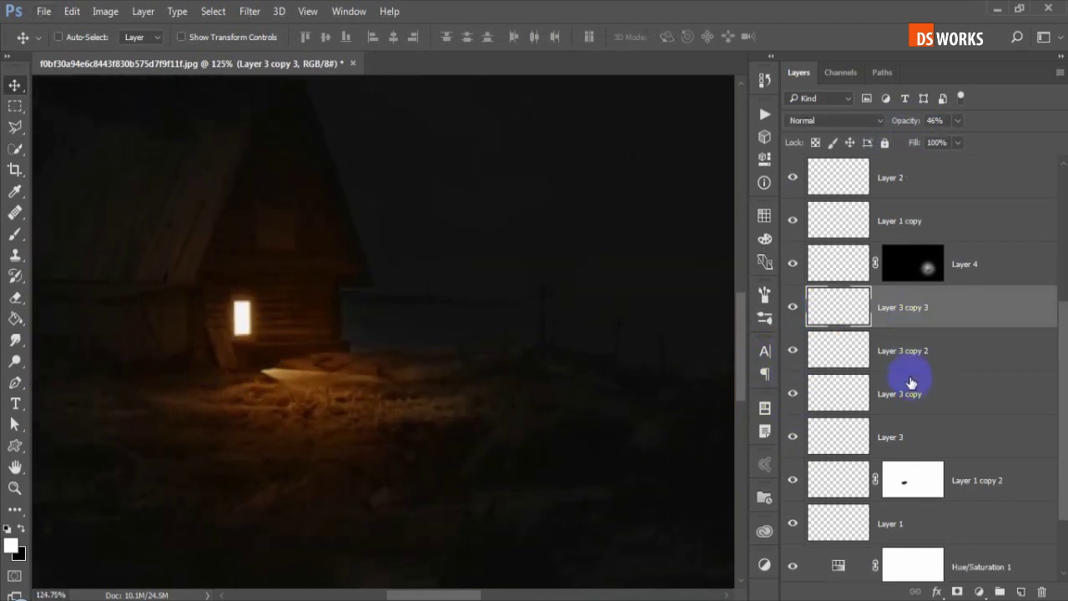
pyautogui.scroll(-2, 911, 382)
pyautogui.click(804, 434)
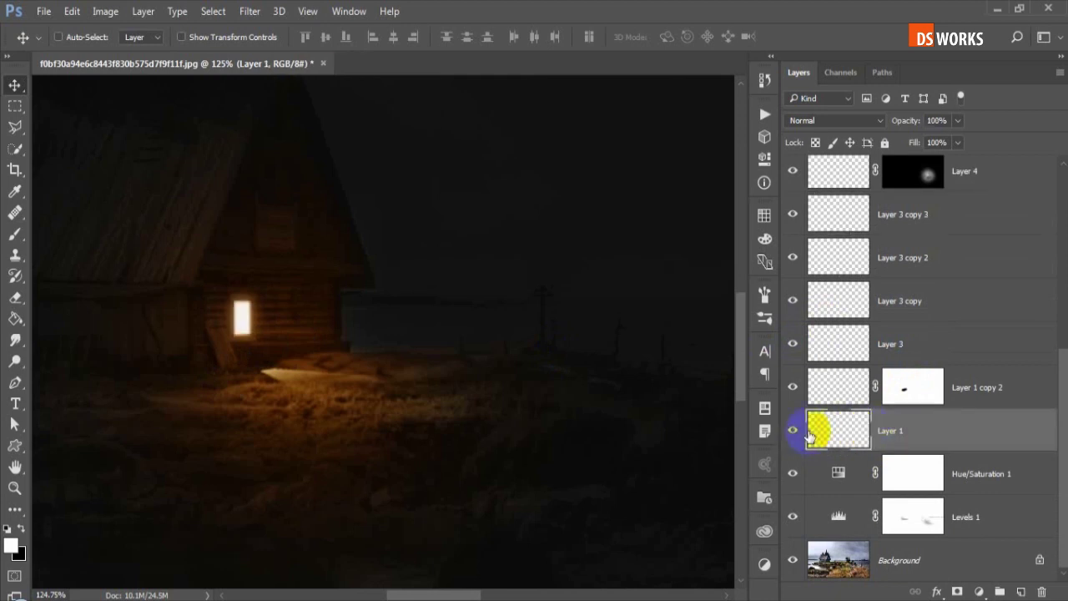
pyautogui.scroll(3, 283, 365)
pyautogui.hotkey('ctrl', 'u')
pyautogui.click(837, 321)
pyautogui.moveTo(650, 275); pyautogui.dragTo(765, 275)
pyautogui.moveTo(689, 314); pyautogui.dragTo(651, 314)
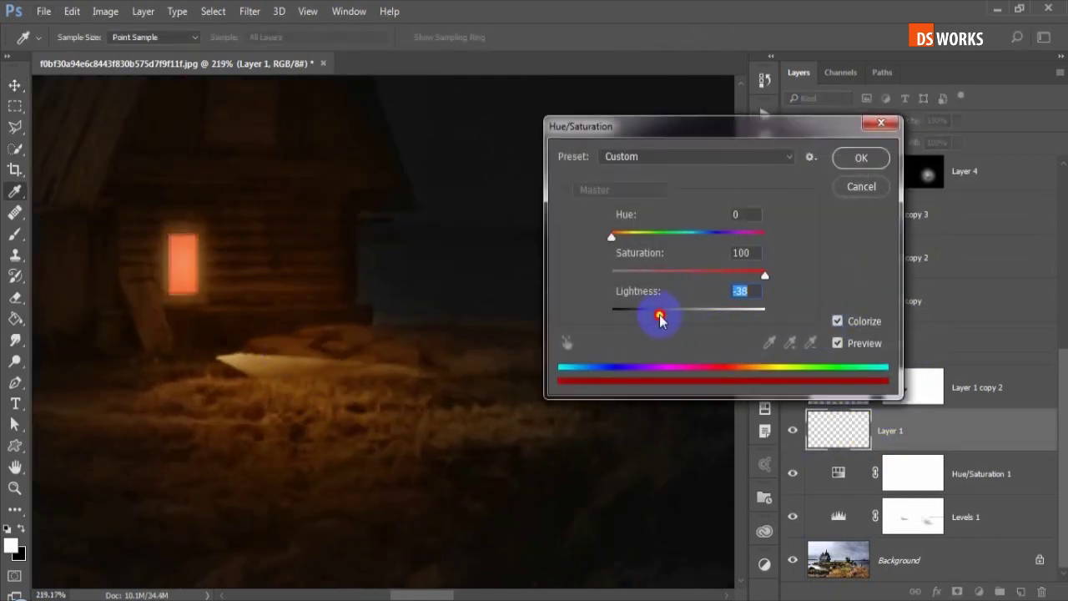
pyautogui.moveTo(613, 238); pyautogui.dragTo(620, 238)
pyautogui.moveTo(651, 314); pyautogui.dragTo(684, 317)
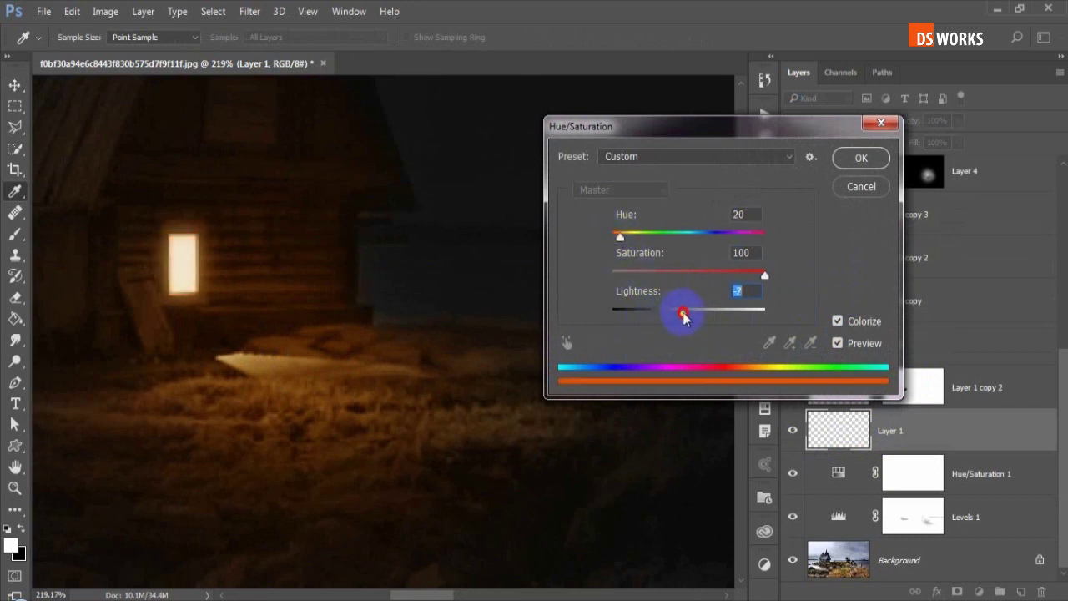
pyautogui.press('Return')
# Zoom out and pan to view the whole image, including the lit fence.
pyautogui.press('v')
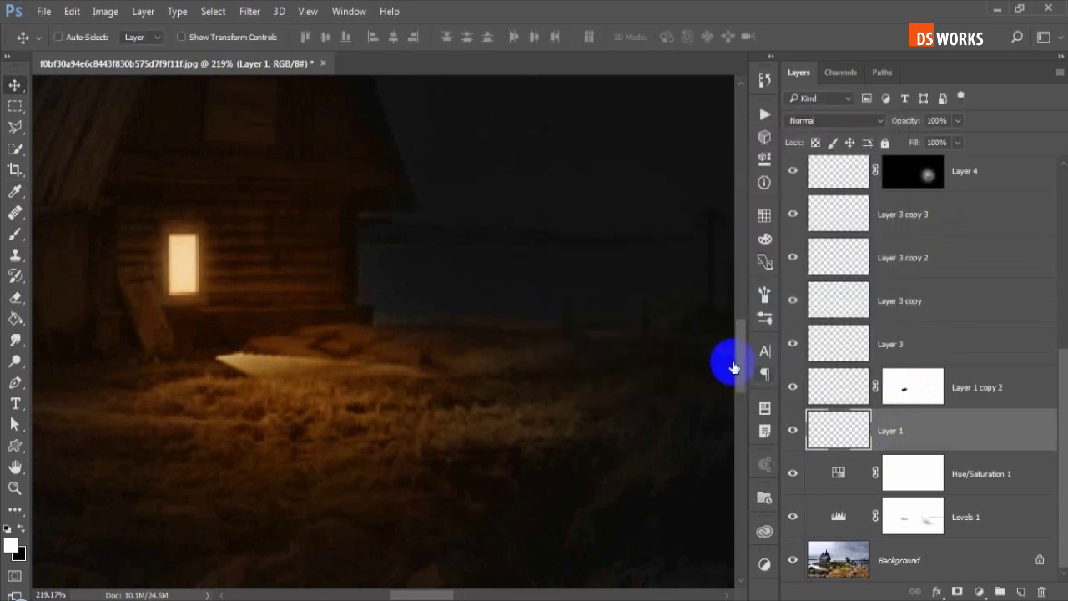
pyautogui.scroll(-2, 421, 317)
pyautogui.scroll(-2, 421, 317)
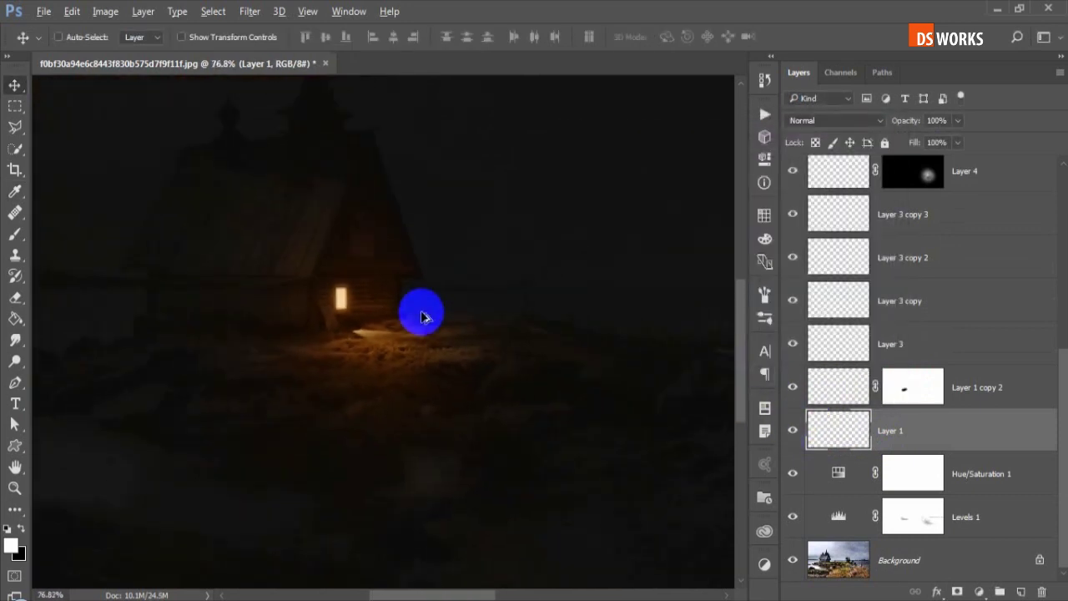
pyautogui.scroll(-2, 420, 310)
pyautogui.moveTo(564, 330)
pyautogui.mouseDown()
pyautogui.moveTo(467, 300)
pyautogui.moveTo(326, 293)
pyautogui.mouseUp()
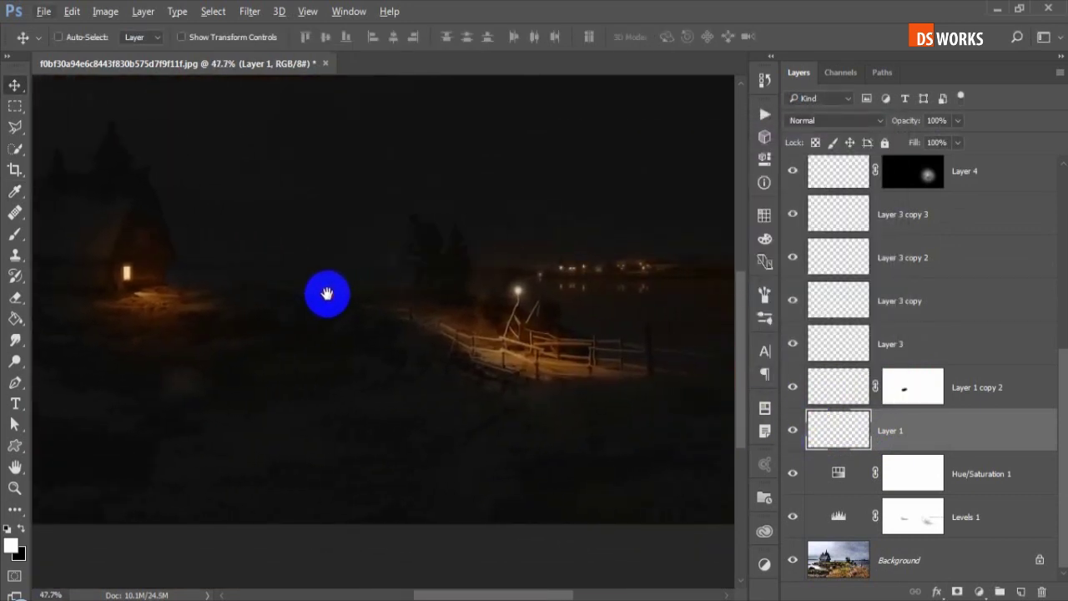
pyautogui.scroll(-1, 382, 302)
pyautogui.scroll(1, 384, 302)
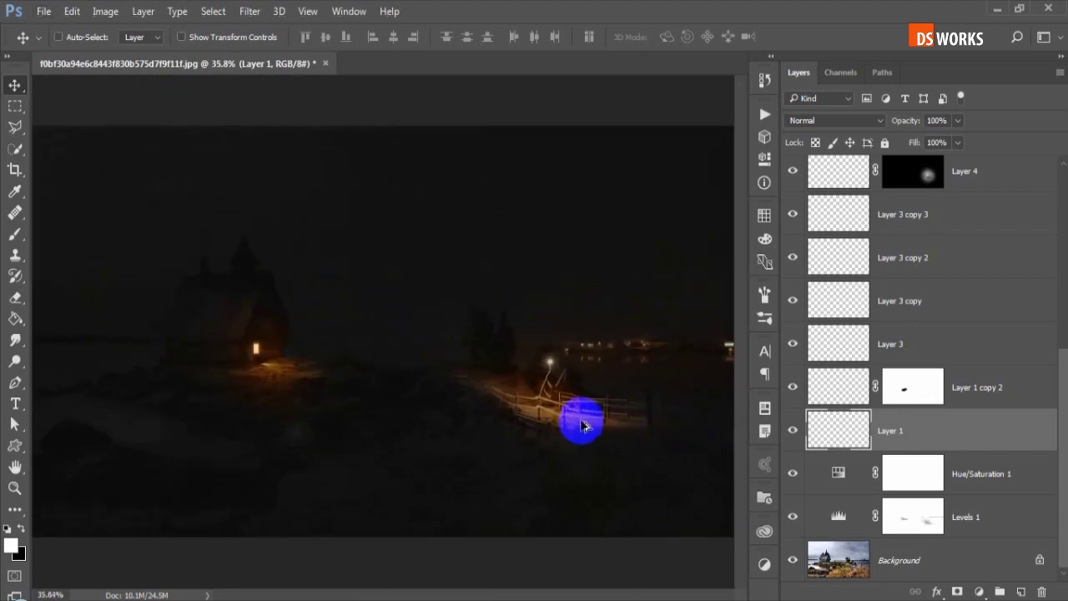
pyautogui.scroll(-1, 584, 425)
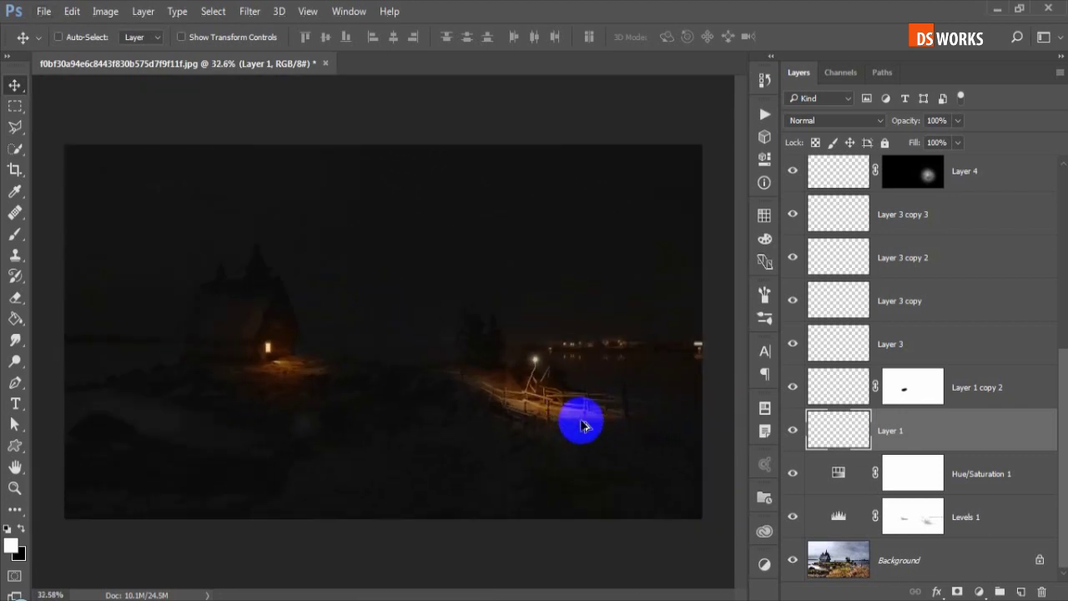
pyautogui.scroll(5, 954, 180)
# Add a Levels adjustment with the white output lowered to about 63, then invert its mask.
pyautogui.click(972, 179)
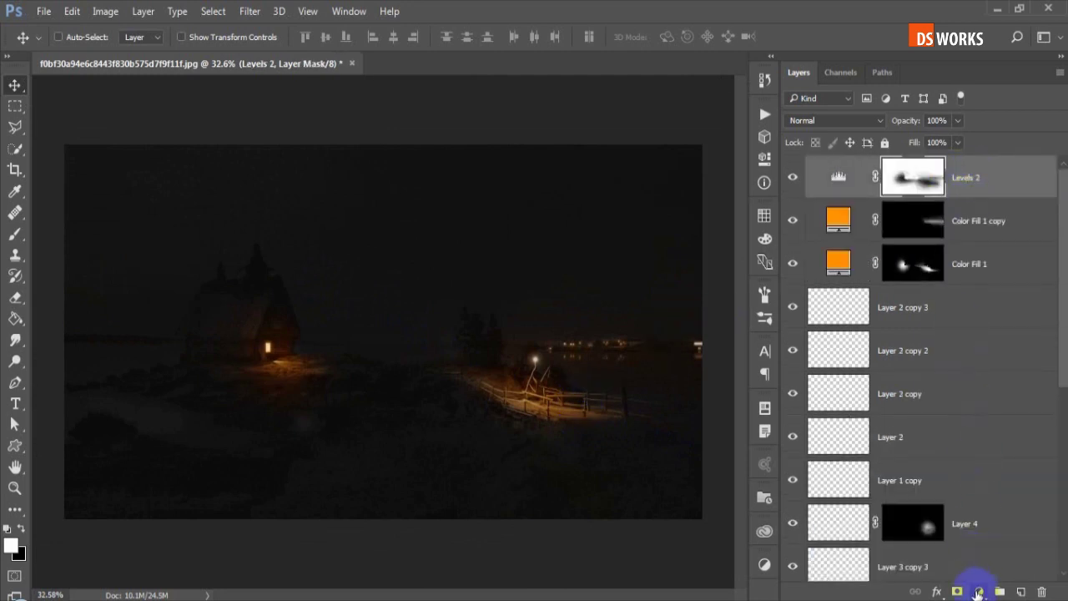
pyautogui.click(979, 591)
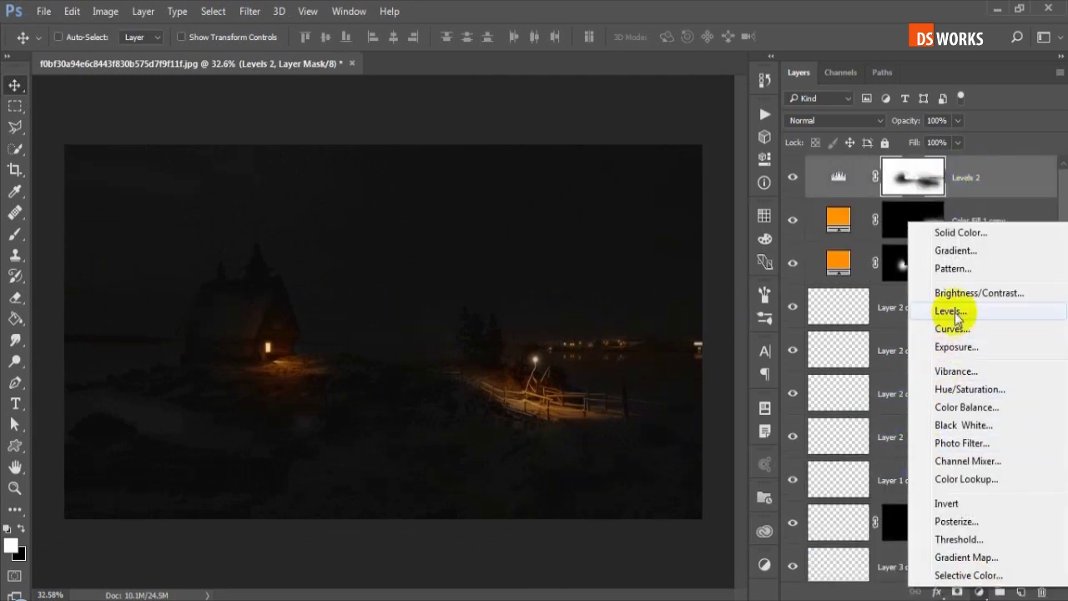
pyautogui.click(950, 310)
pyautogui.moveTo(719, 327); pyautogui.dragTo(606, 325)
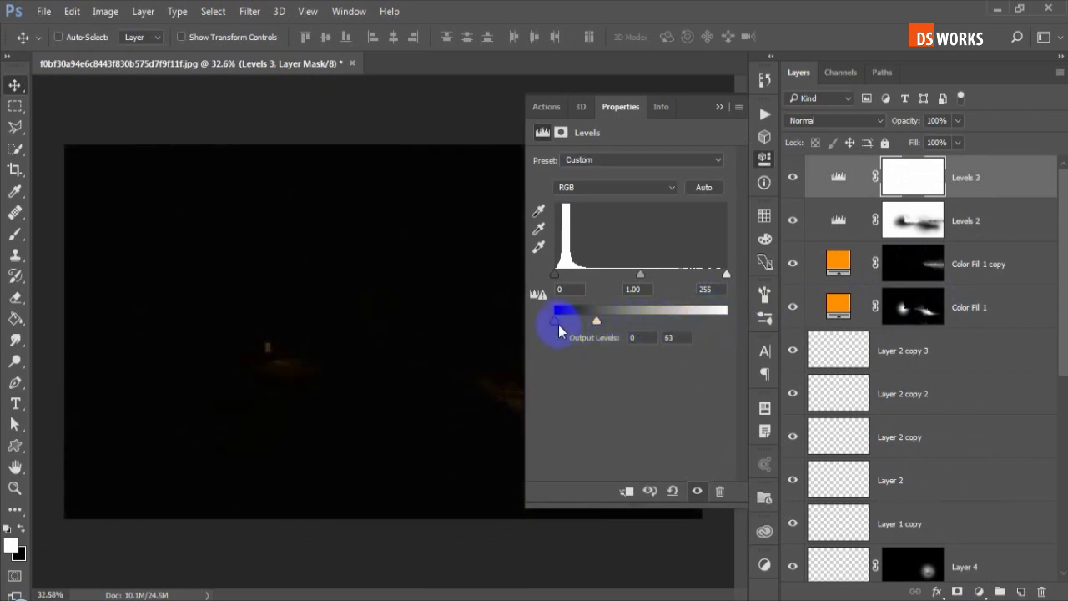
pyautogui.click(719, 106)
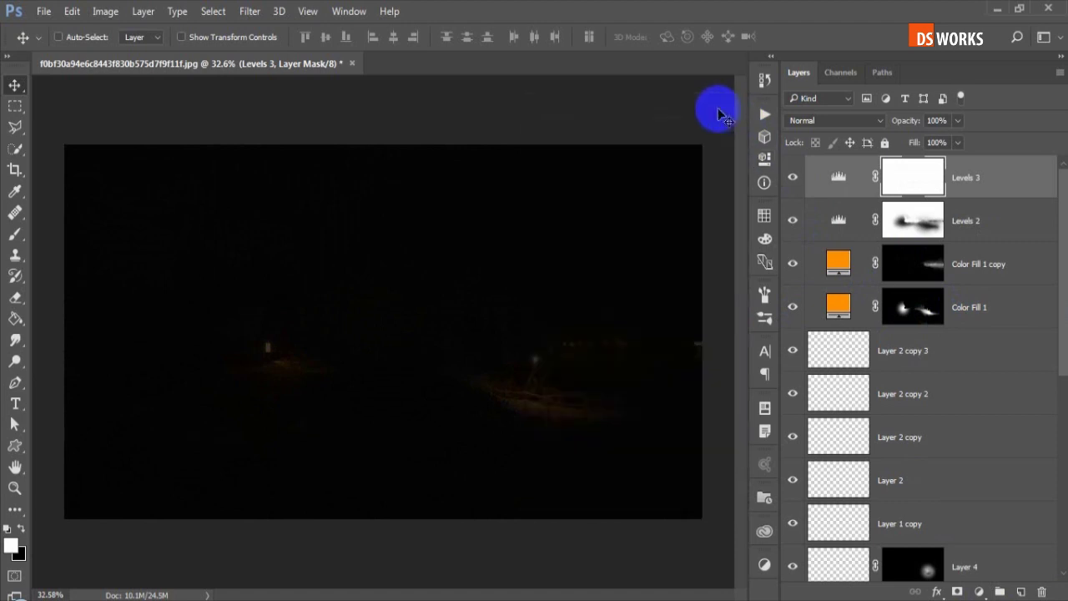
pyautogui.hotkey('ctrl', 'i')
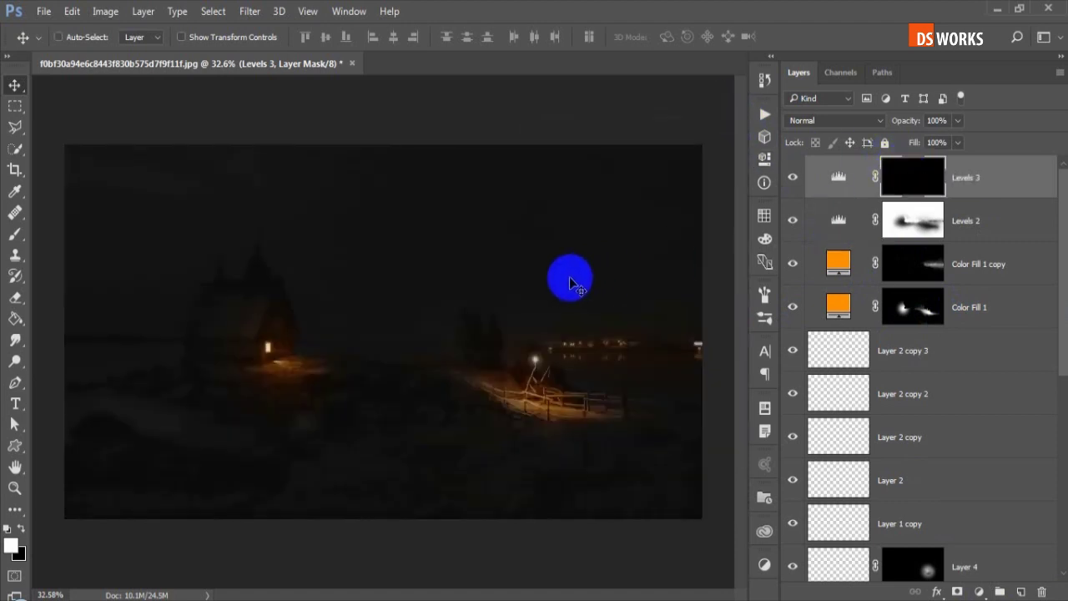
# Brush soft 14%-opacity white strokes into the Levels 3 mask across the sky and scene.
pyautogui.scroll(-3, 572, 282)
pyautogui.scroll(-2, 559, 286)
pyautogui.press('b')
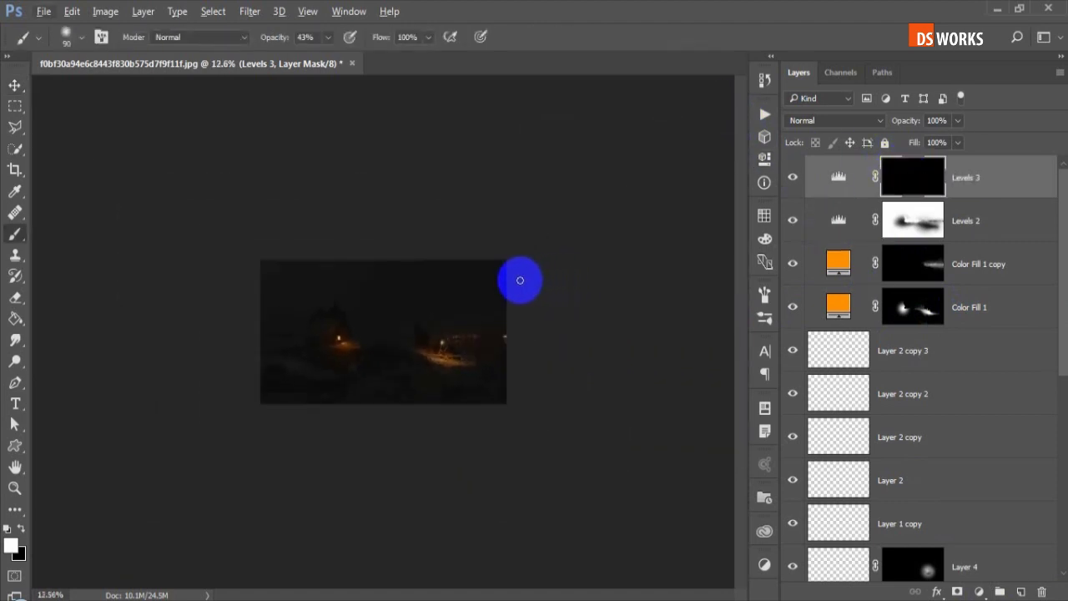
pyautogui.press(']')
pyautogui.press(']')
pyautogui.press(']')
pyautogui.press(']')
pyautogui.press(']')
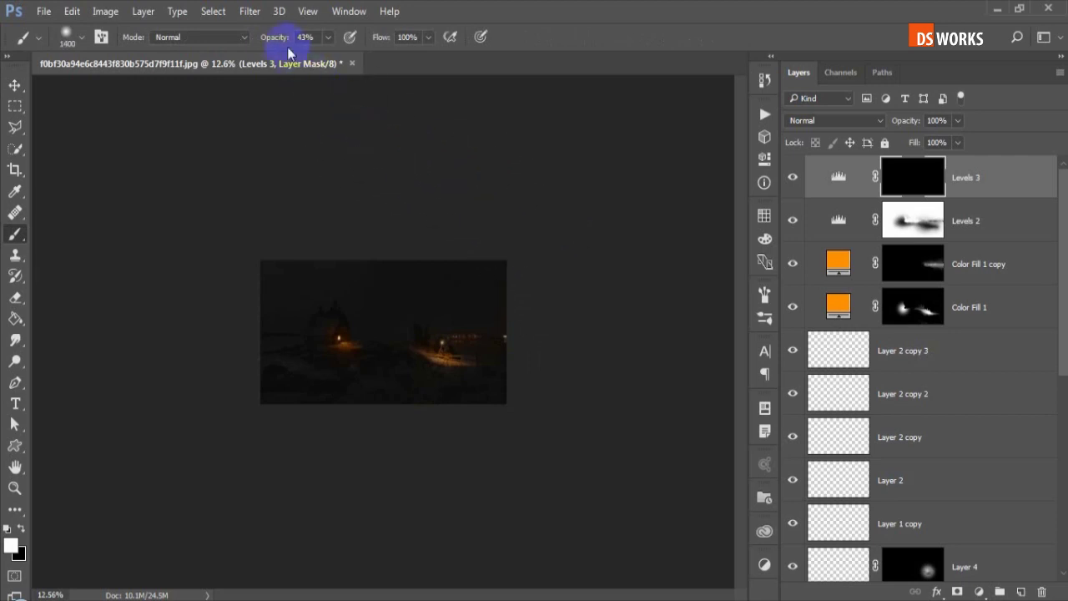
pyautogui.press(']')
pyautogui.moveTo(545, 227); pyautogui.dragTo(484, 243)
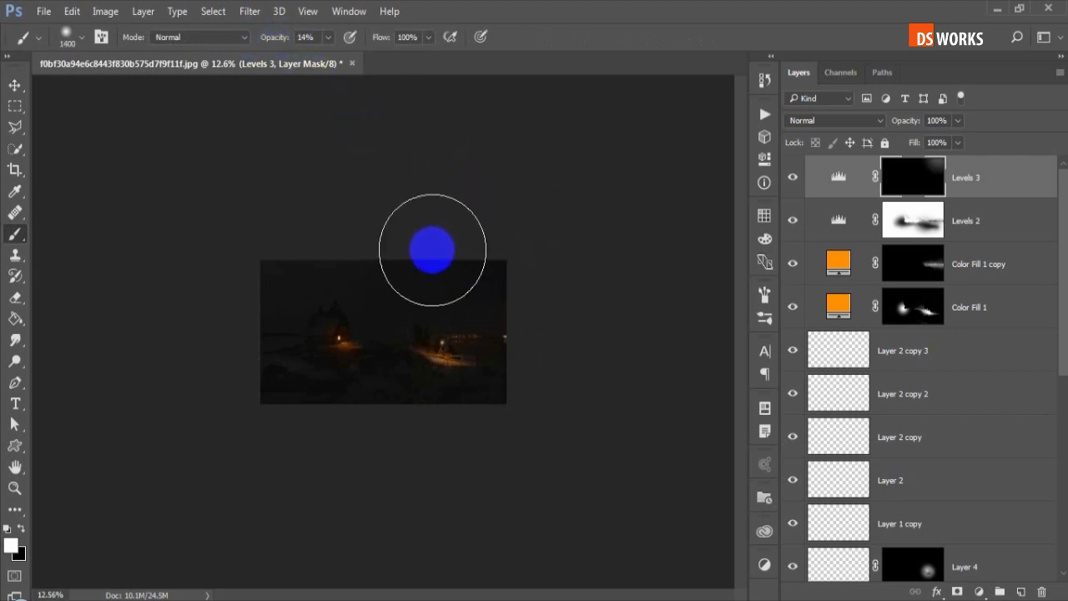
pyautogui.press('[')
pyautogui.press('[')
pyautogui.press('[')
pyautogui.moveTo(306, 233); pyautogui.dragTo(344, 250)
pyautogui.moveTo(310, 369); pyautogui.dragTo(283, 362)
pyautogui.press(']')
pyautogui.press(']')
pyautogui.press('[')
pyautogui.press('[')
pyautogui.click(999, 191)
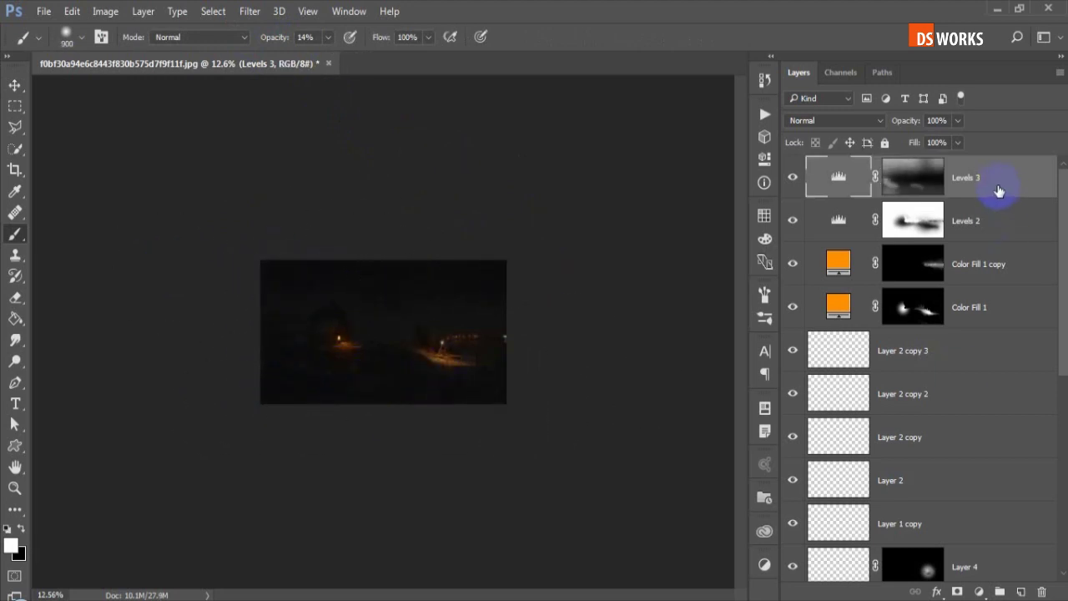
pyautogui.click(980, 592)
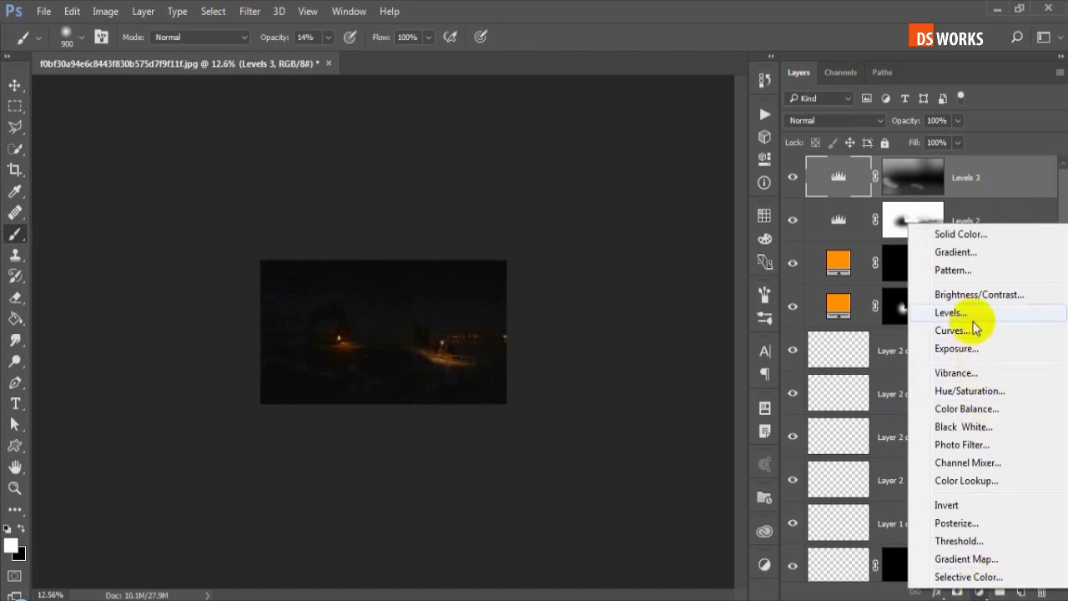
# Add a Color Balance adjustment with Midtones Red +26 and Blue -13, then invert its mask.
pyautogui.click(974, 408)
pyautogui.click(632, 193)
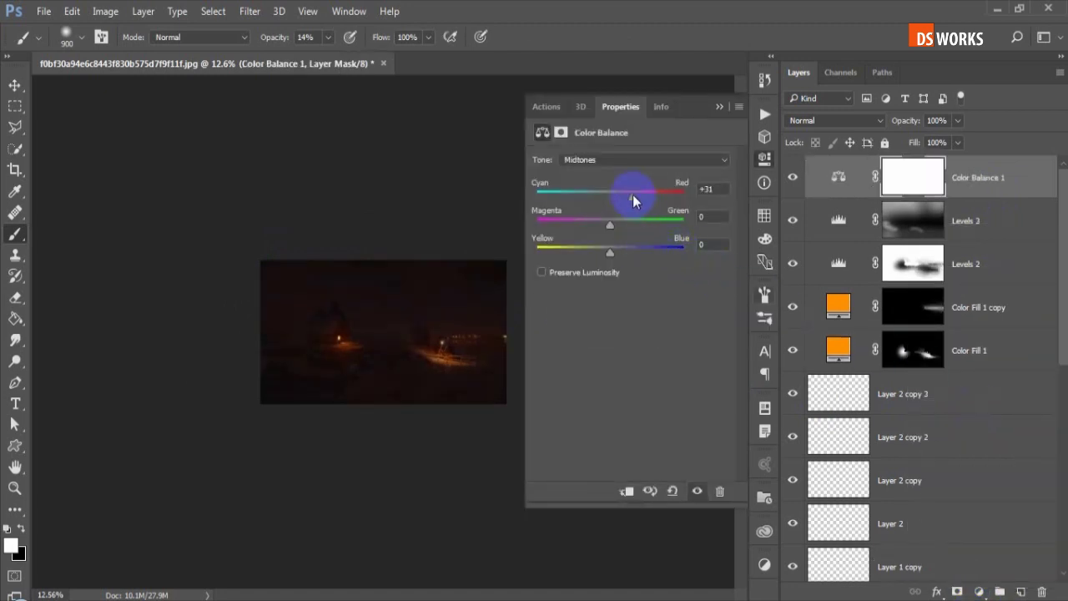
pyautogui.moveTo(611, 249); pyautogui.dragTo(595, 253)
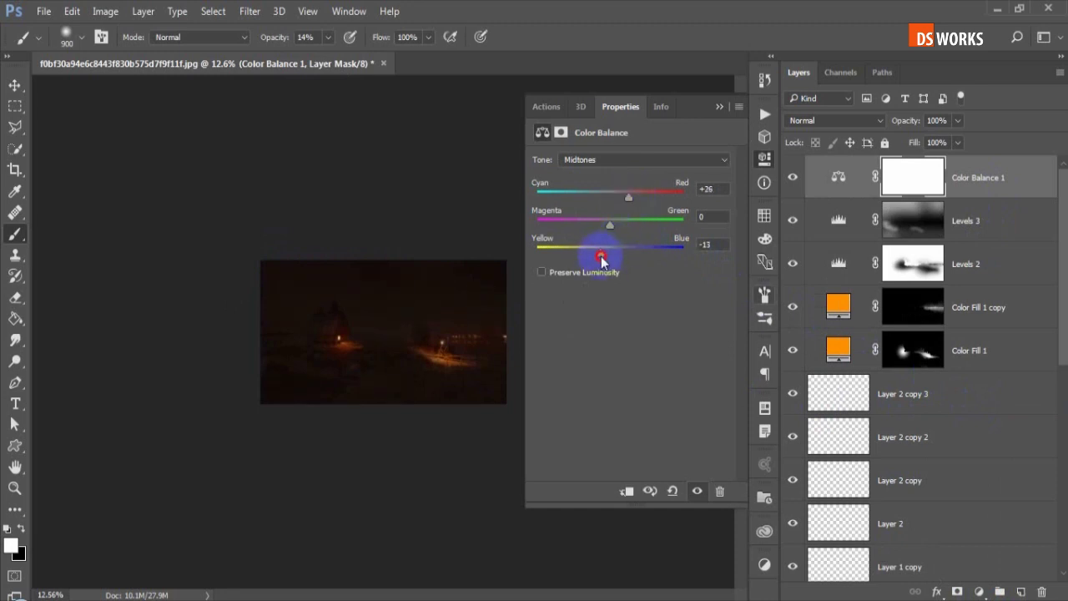
pyautogui.click(719, 106)
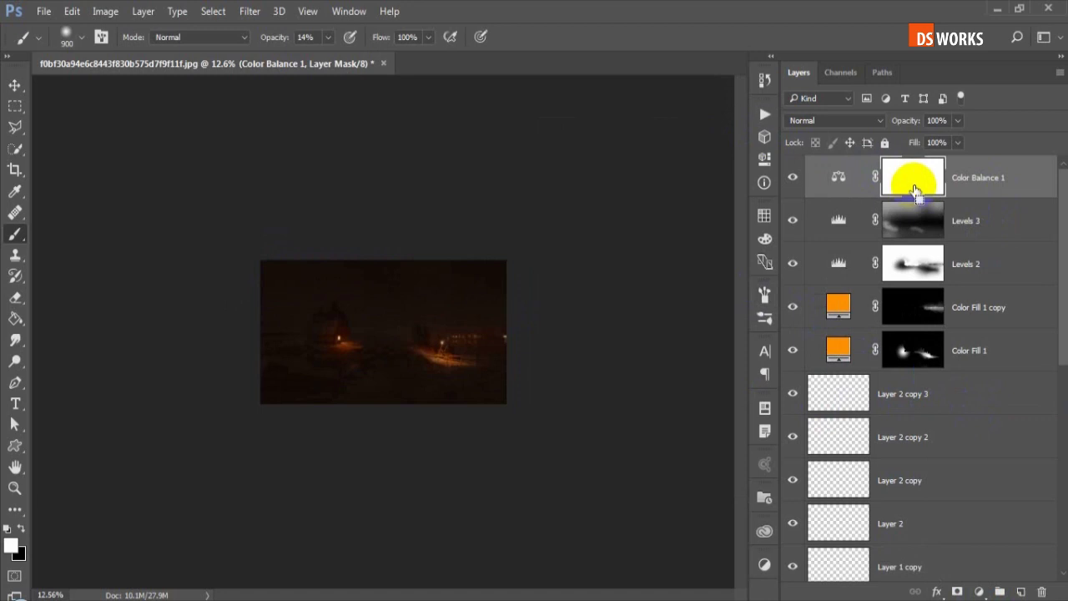
pyautogui.hotkey('ctrl', 'i')
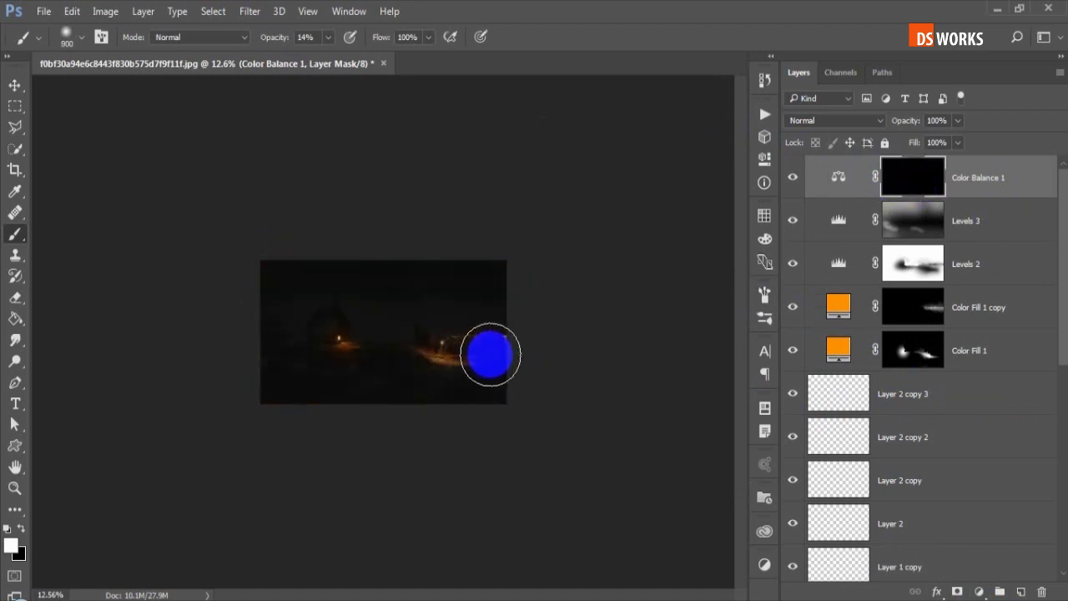
# Paint the warm tint into the mask around the lit fence and church, then fit the image.
pyautogui.moveTo(489, 355)
pyautogui.mouseDown()
pyautogui.moveTo(420, 345)
pyautogui.moveTo(449, 359)
pyautogui.mouseUp()
pyautogui.press('[')
pyautogui.press('[')
pyautogui.moveTo(381, 348); pyautogui.dragTo(498, 367)
pyautogui.press(']')
pyautogui.moveTo(362, 345)
pyautogui.mouseDown()
pyautogui.moveTo(325, 345)
pyautogui.moveTo(332, 320)
pyautogui.moveTo(389, 350)
pyautogui.moveTo(322, 348)
pyautogui.mouseUp()
pyautogui.press('[')
pyautogui.press('[')
pyautogui.press('[')
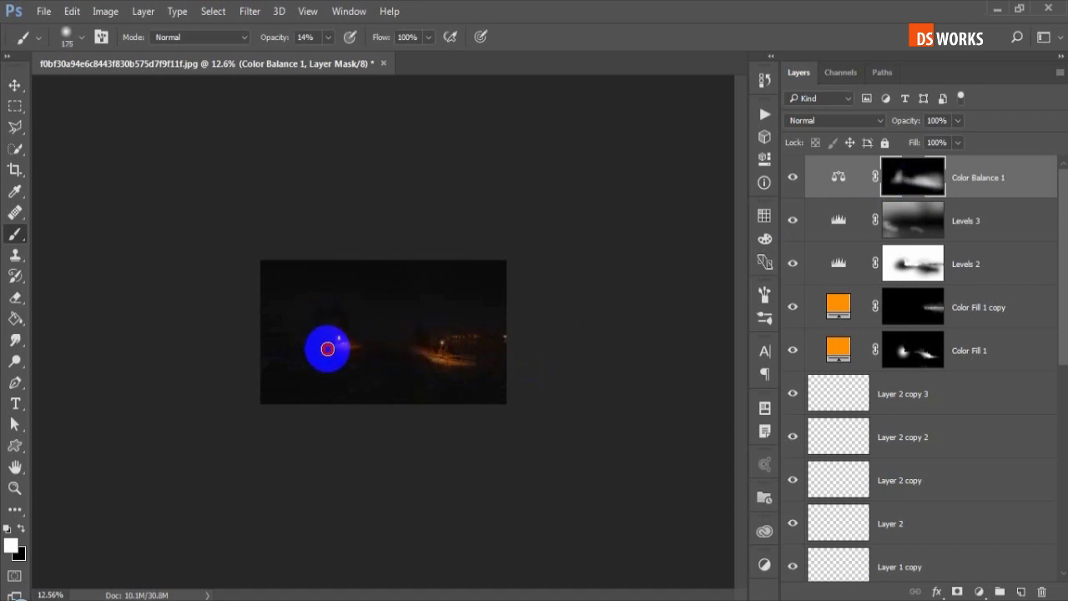
pyautogui.hotkey('ctrl', '0')
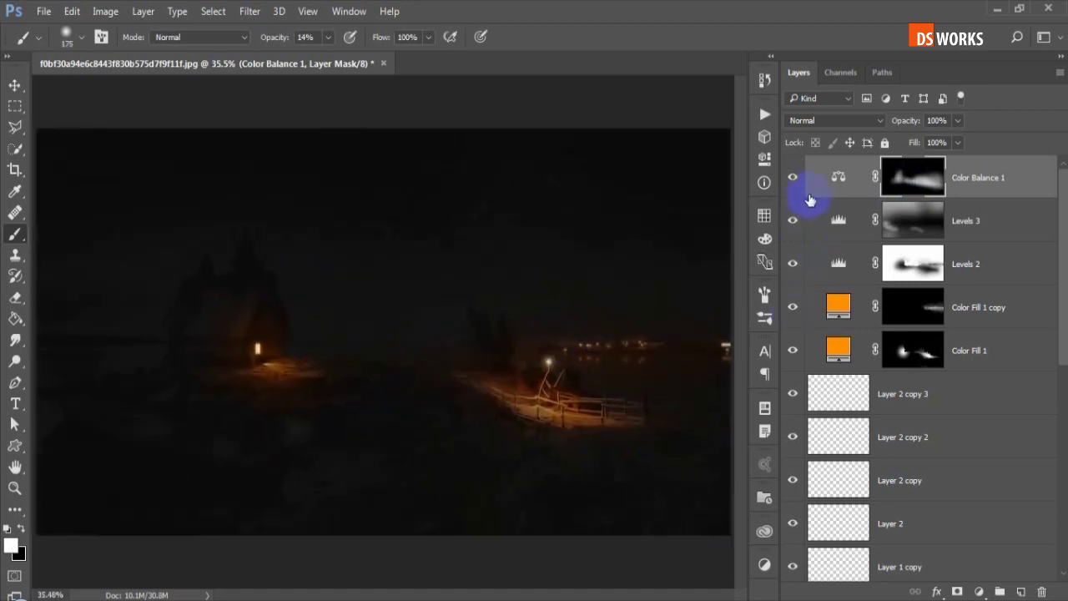
pyautogui.click(349, 229)
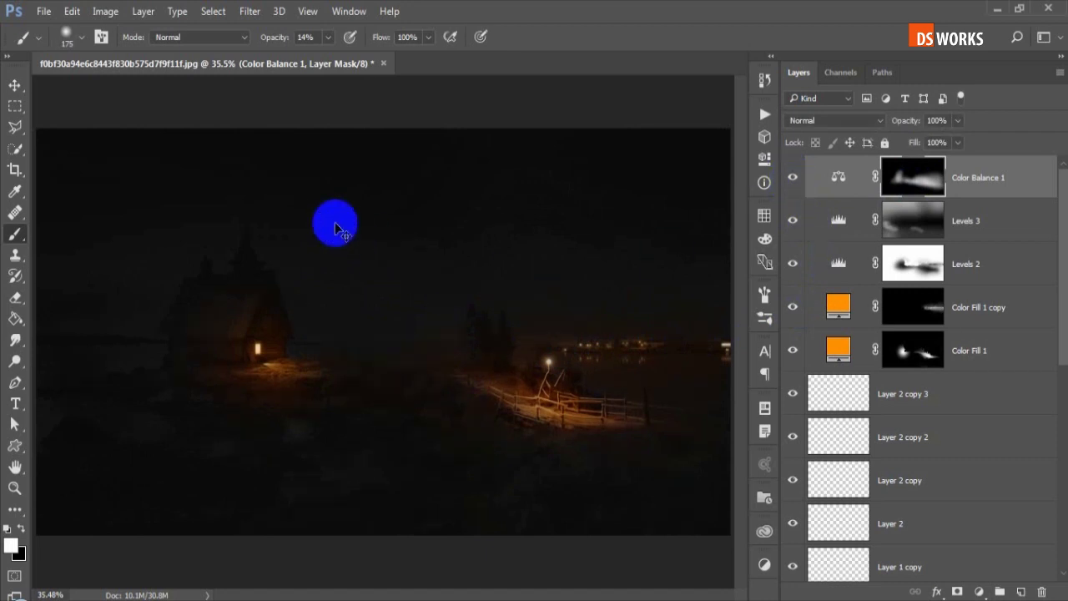
pyautogui.hotkey('ctrl', '-')
pyautogui.hotkey('ctrl', '-')
pyautogui.hotkey('ctrl', '+')
pyautogui.hotkey('ctrl', '-')
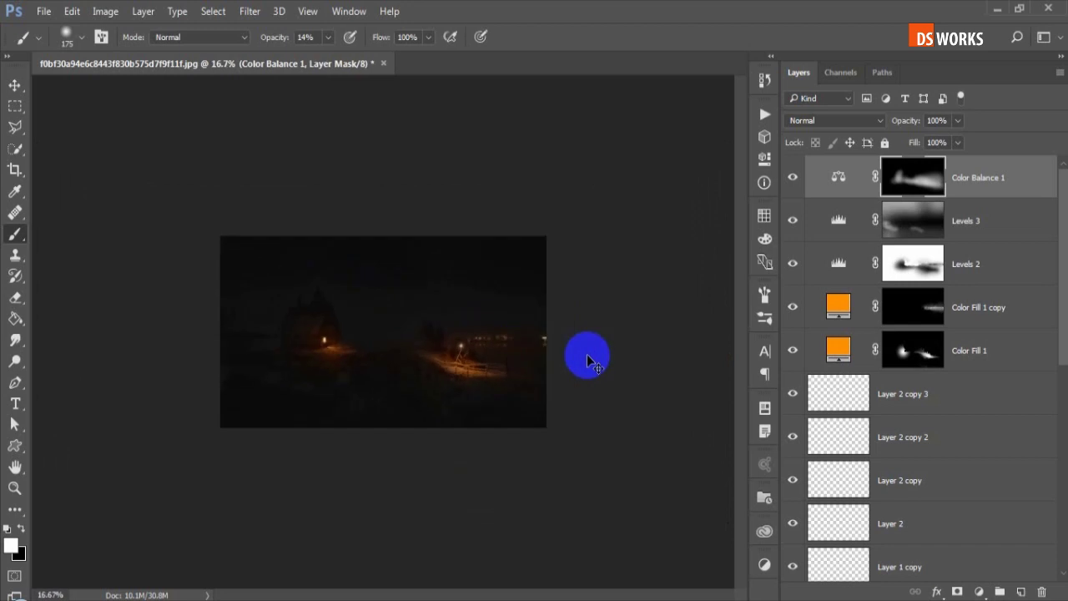
# Add an Exposure adjustment layer set to +1.00.
pyautogui.click(980, 591)
pyautogui.click(978, 354)
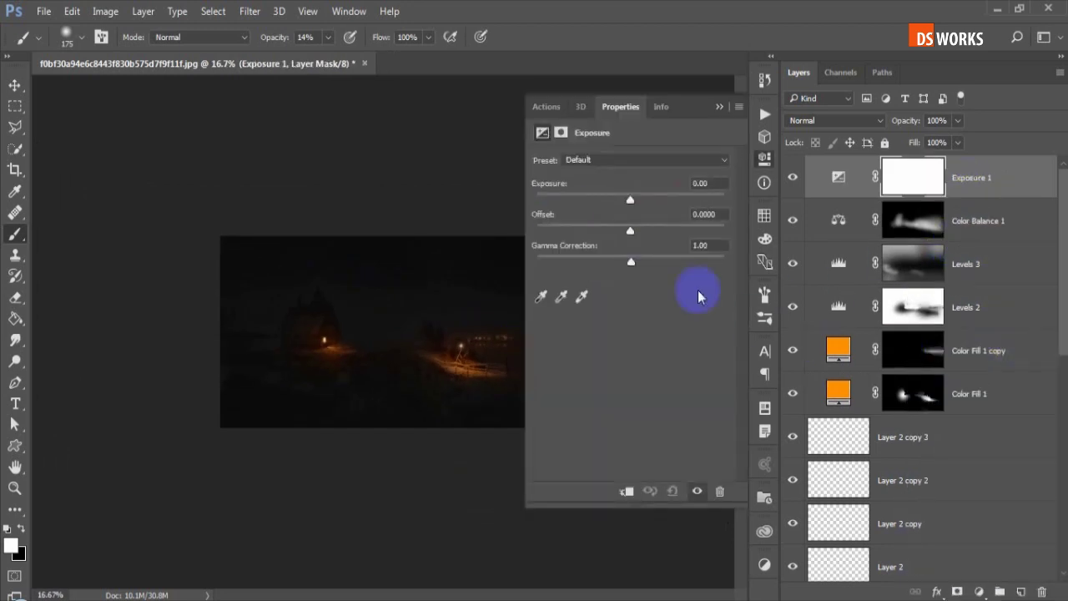
pyautogui.moveTo(639, 201); pyautogui.dragTo(649, 201)
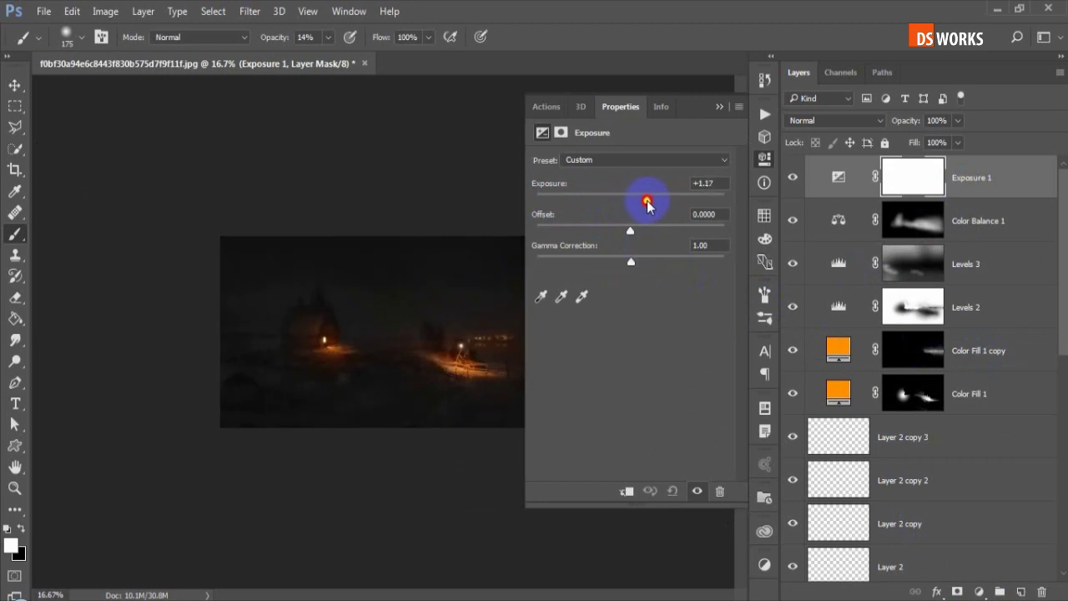
pyautogui.click(719, 106)
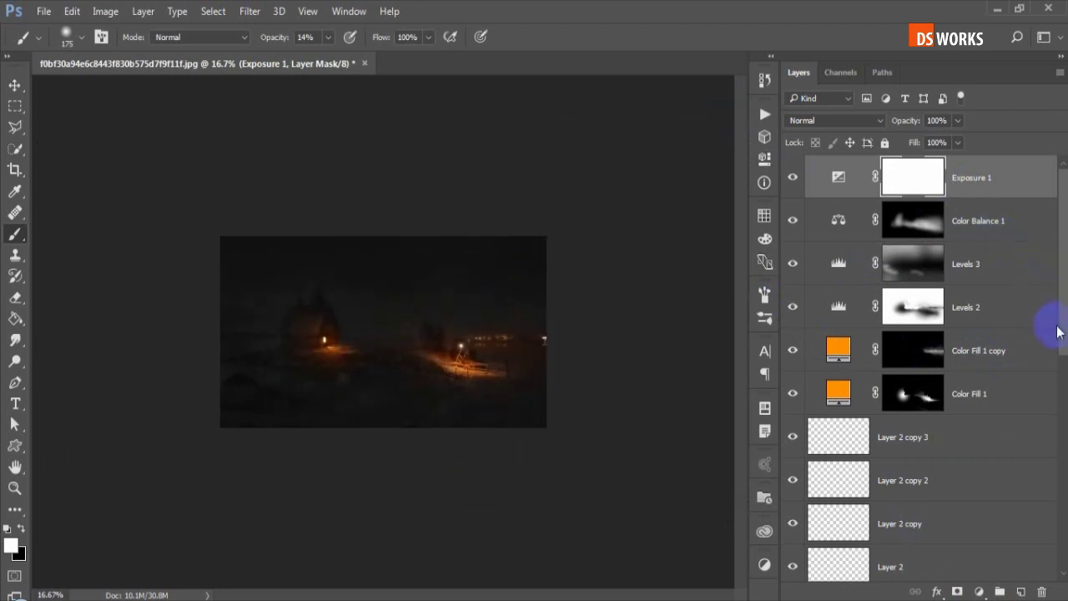
# Add a Curves layer, lifting the Blue channel's black point and bending its midtones.
pyautogui.click(979, 591)
pyautogui.click(885, 336)
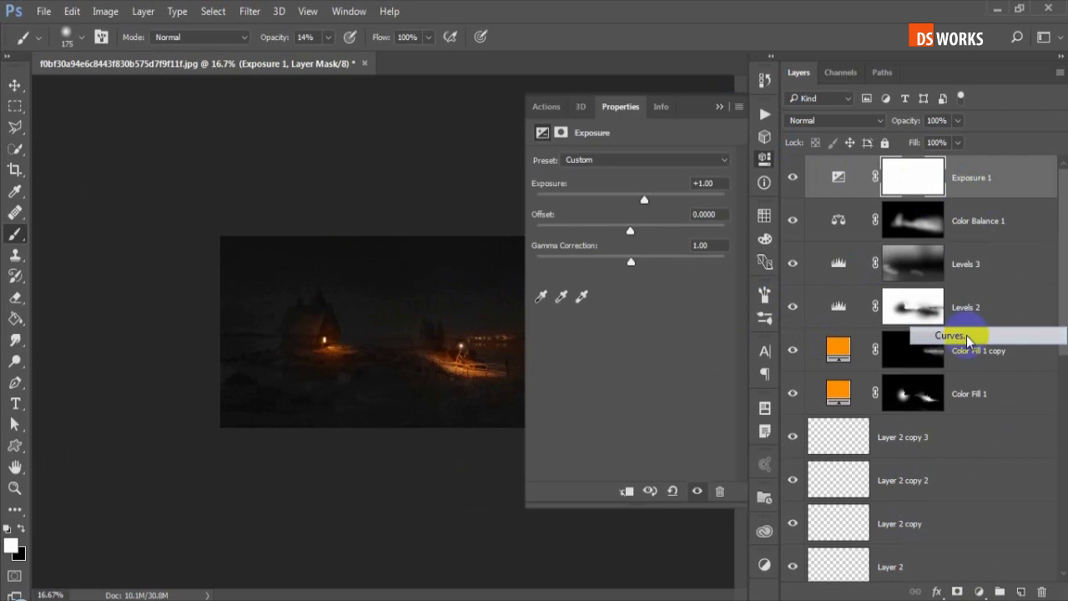
pyautogui.click(620, 178)
pyautogui.click(617, 228)
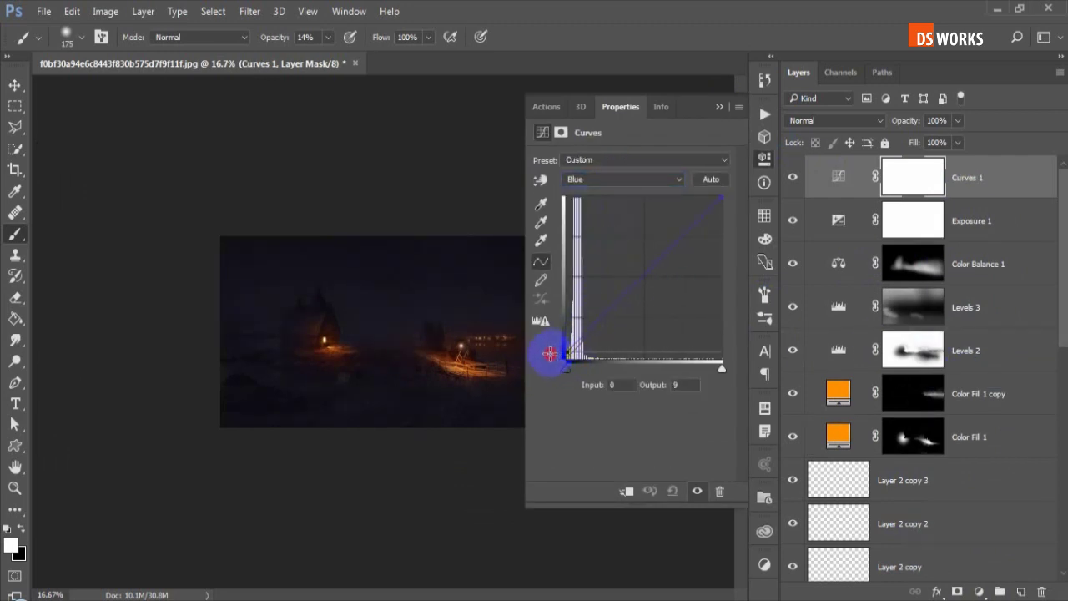
pyautogui.click(610, 315)
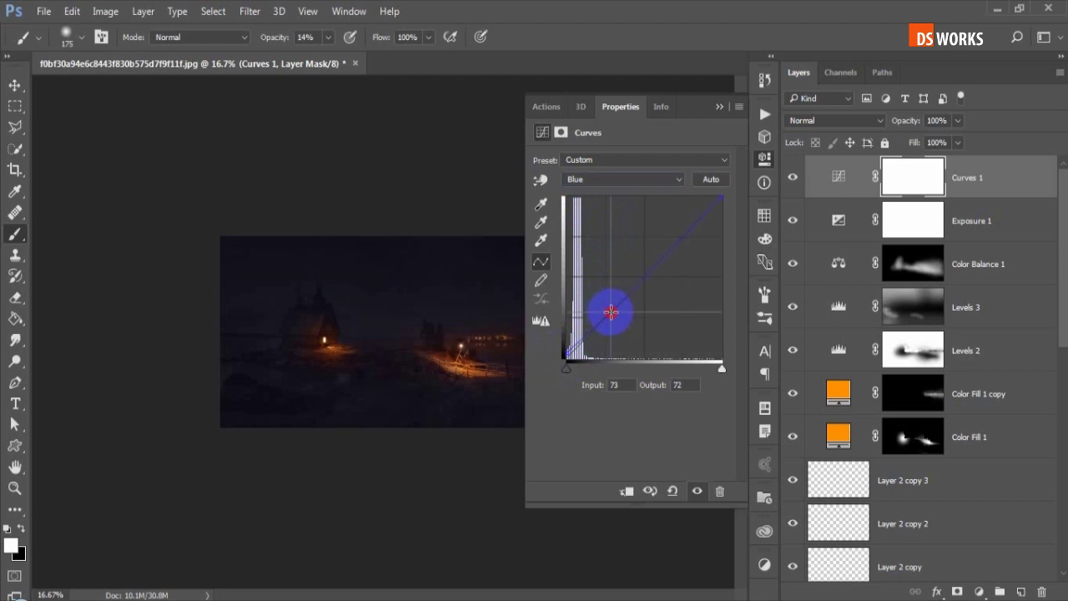
pyautogui.moveTo(615, 313); pyautogui.dragTo(621, 314)
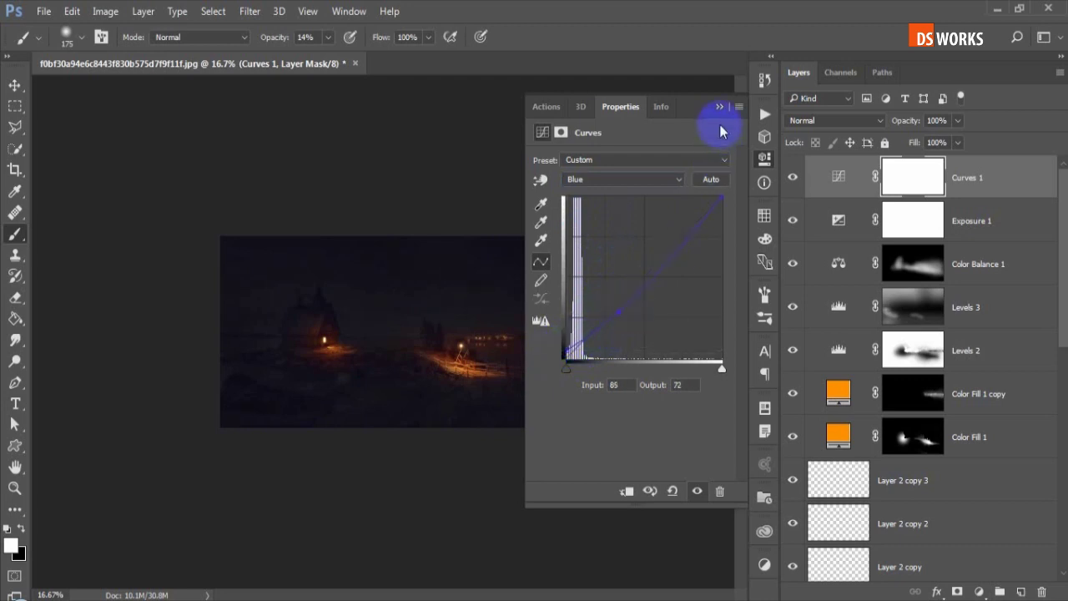
pyautogui.click(720, 107)
pyautogui.scroll(3, 362, 357)
pyautogui.scroll(2, 351, 370)
pyautogui.scroll(-2, 351, 370)
pyautogui.scroll(-1, 351, 370)
pyautogui.click(716, 116)
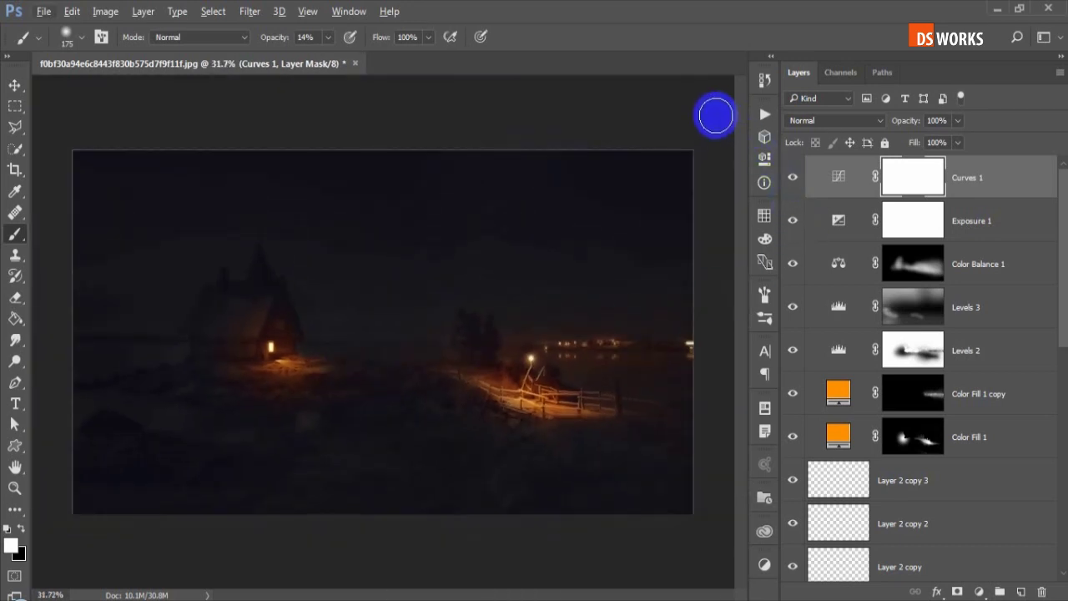
pyautogui.press('v')
pyautogui.scroll(-1, 632, 288)
pyautogui.scroll(1, 632, 290)
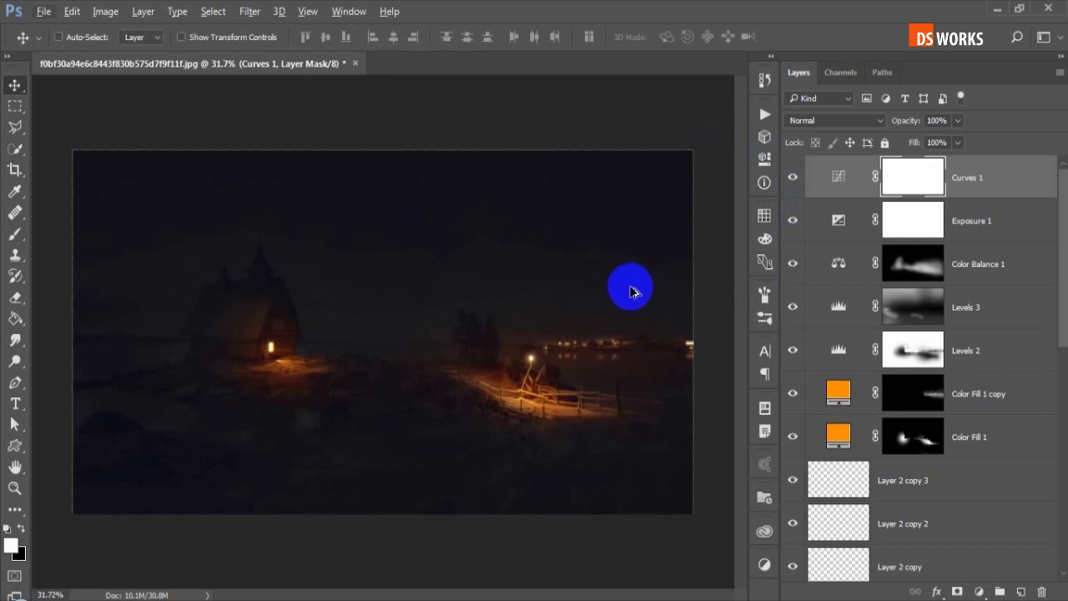
pyautogui.click(1015, 171)
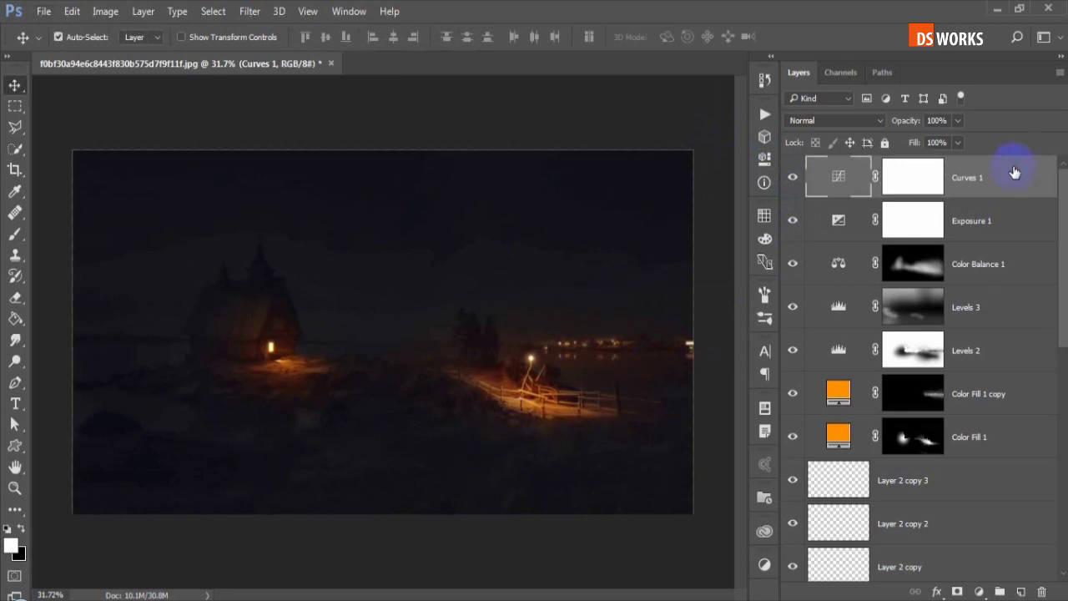